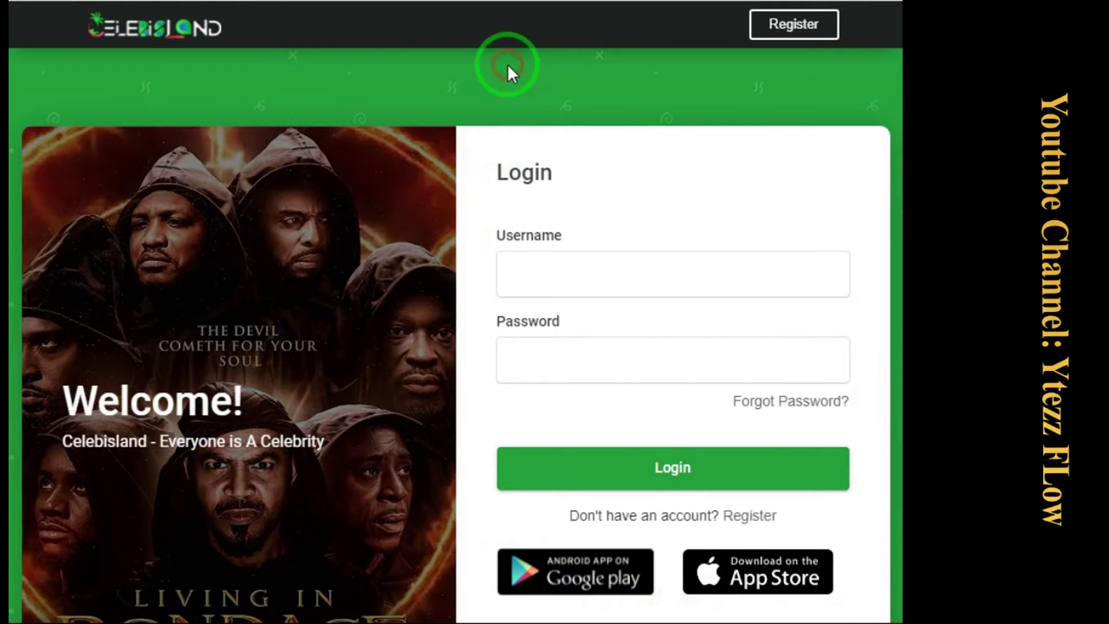
Look over the login page and open the account registration form
scroll(507, 116, down, 3)
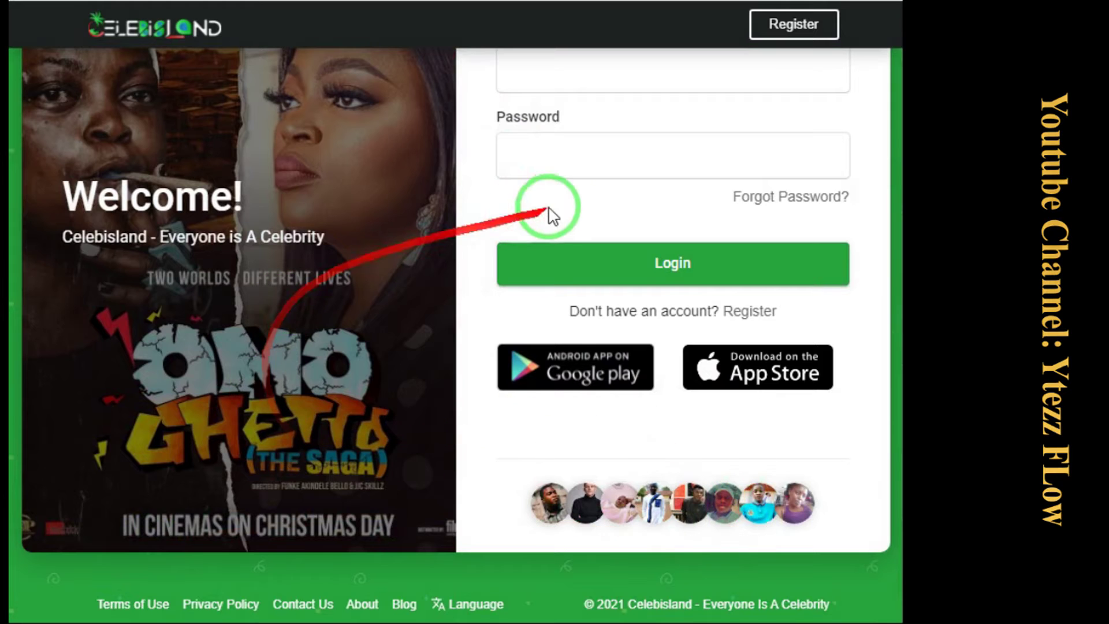
scroll(545, 214, up, 3)
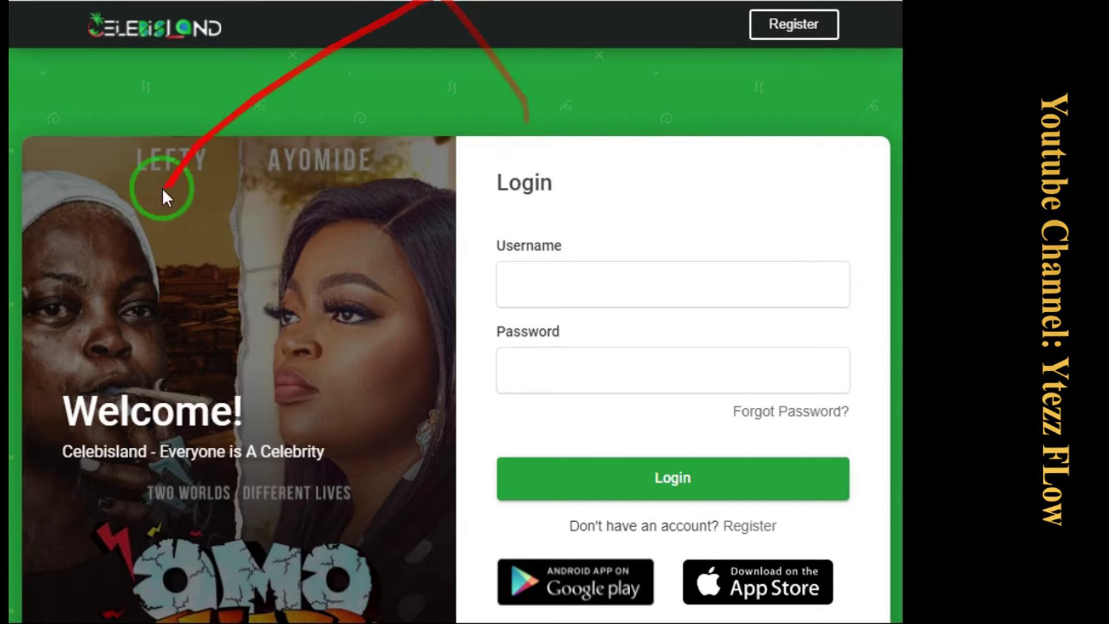
scroll(385, 109, down, 3)
scroll(385, 108, up, 3)
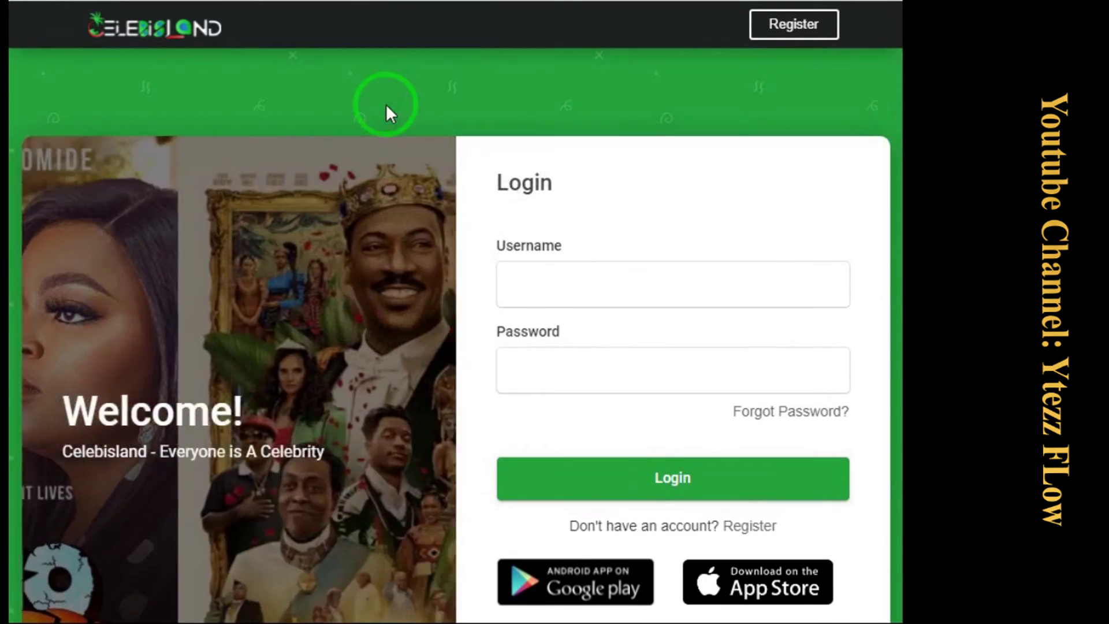
click(795, 25)
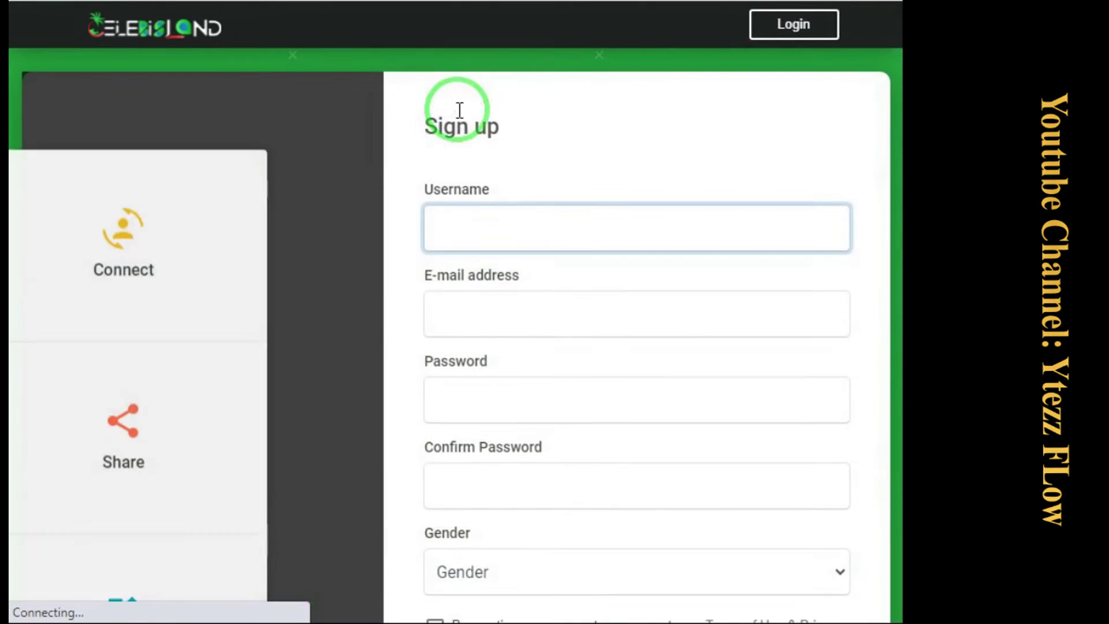
Fill in the sign-up form's username and choose the saved e-mail address for the account
scroll(399, 159, down, 2)
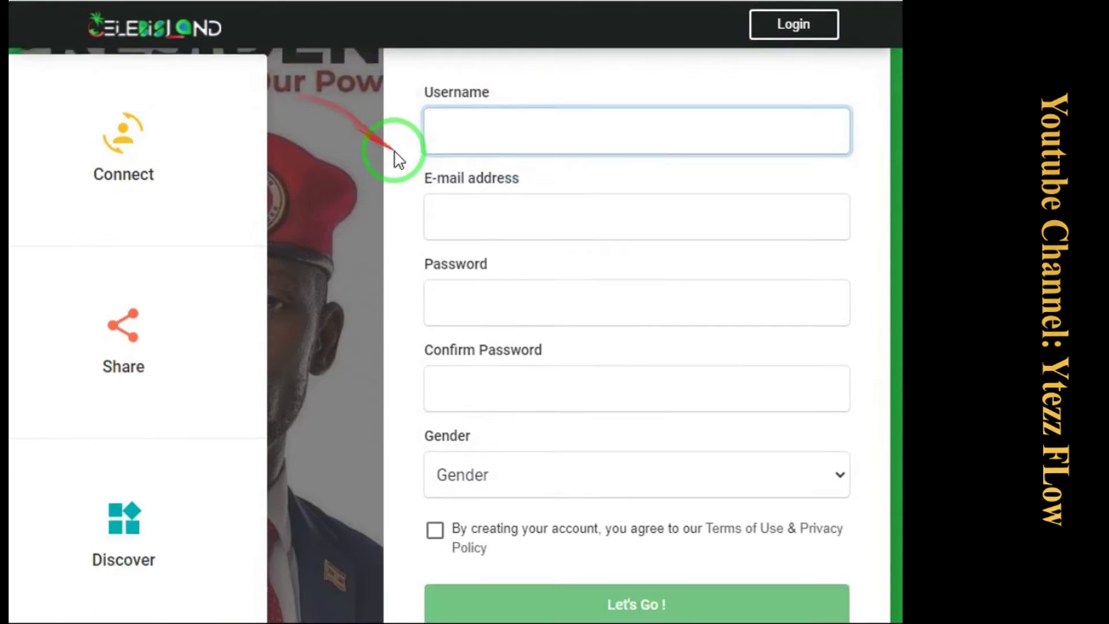
scroll(398, 158, down, 3)
scroll(398, 159, up, 5)
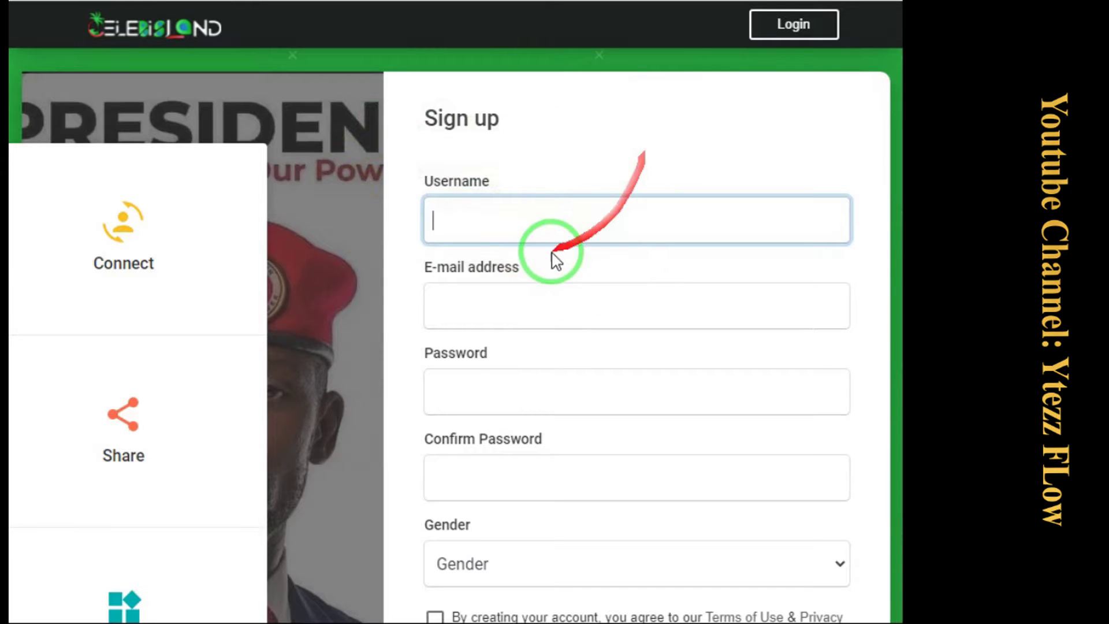
scroll(477, 245, down, 4)
scroll(473, 232, up, 4)
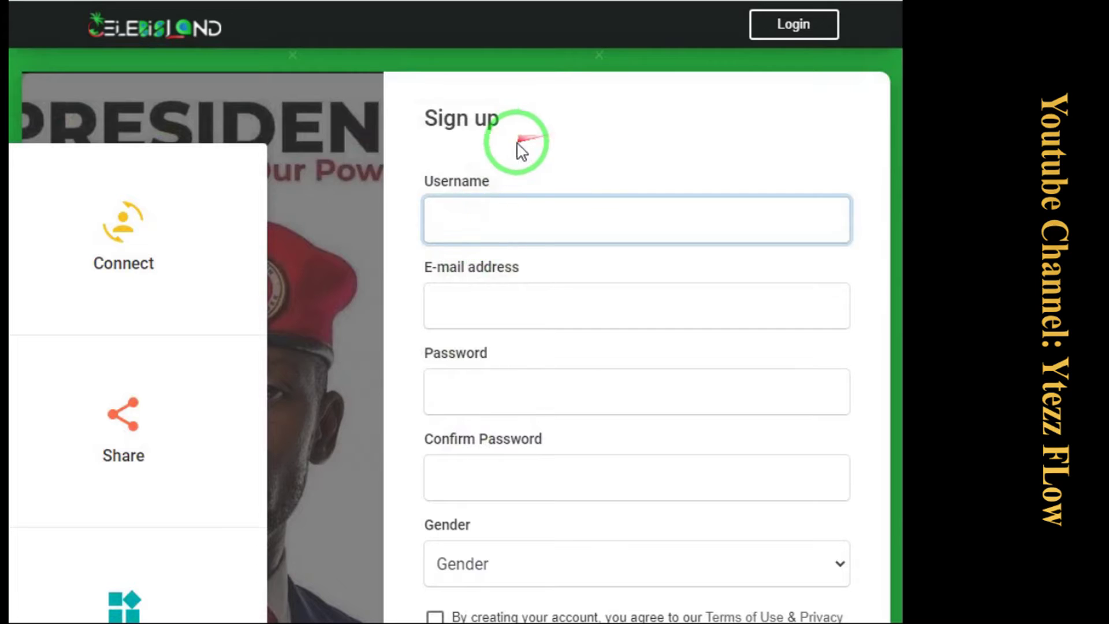
click(490, 224)
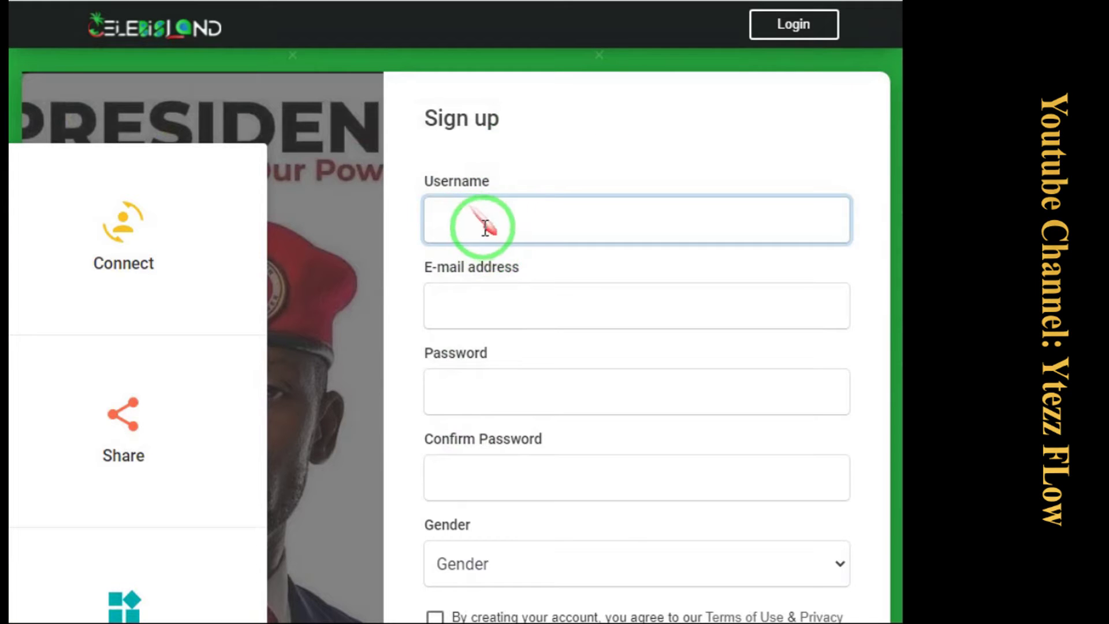
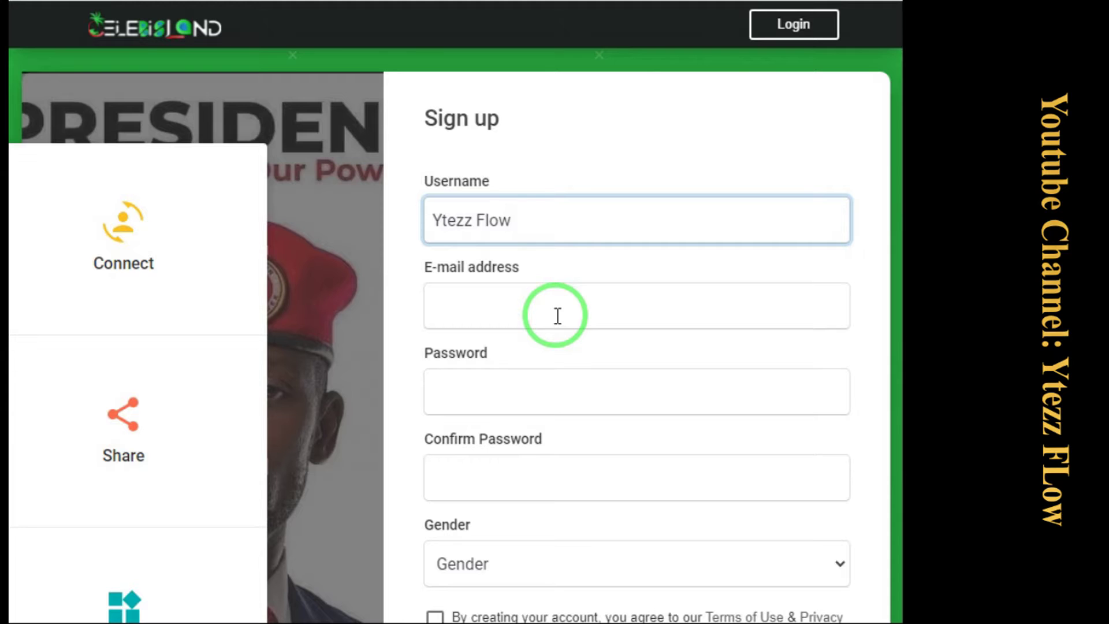
click(537, 304)
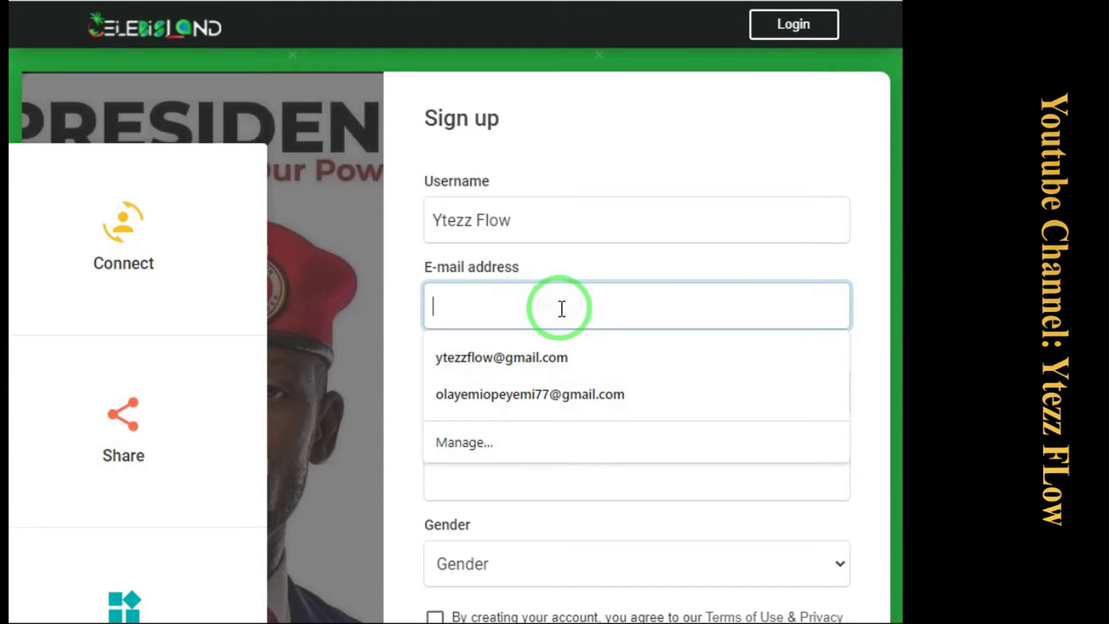
click(513, 359)
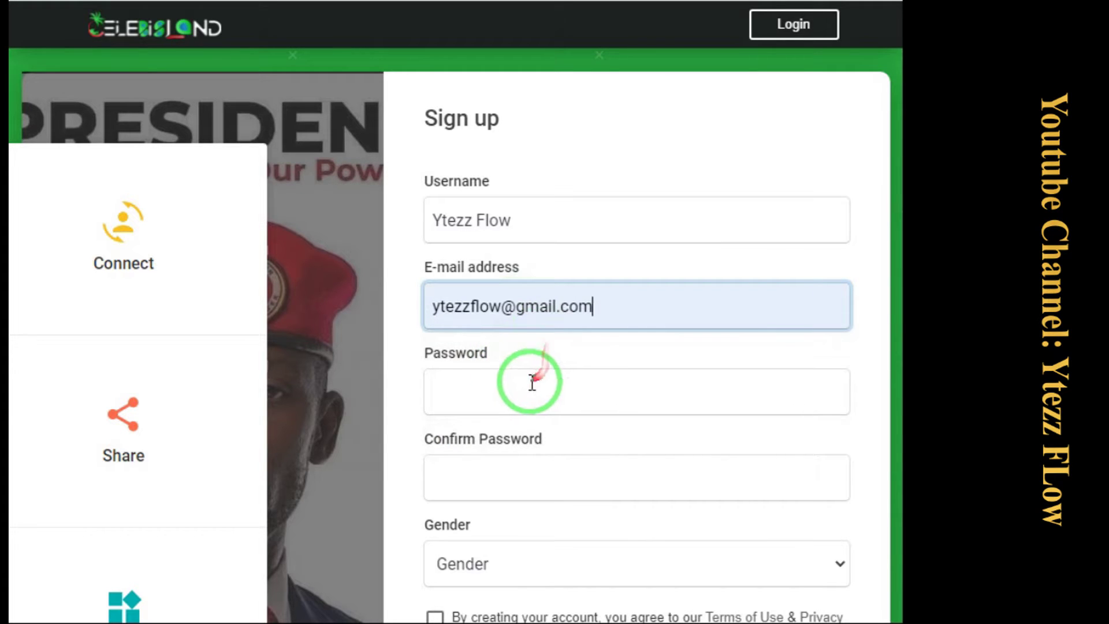
Enter the account password and repeat it in the password confirmation
click(501, 382)
click(511, 383)
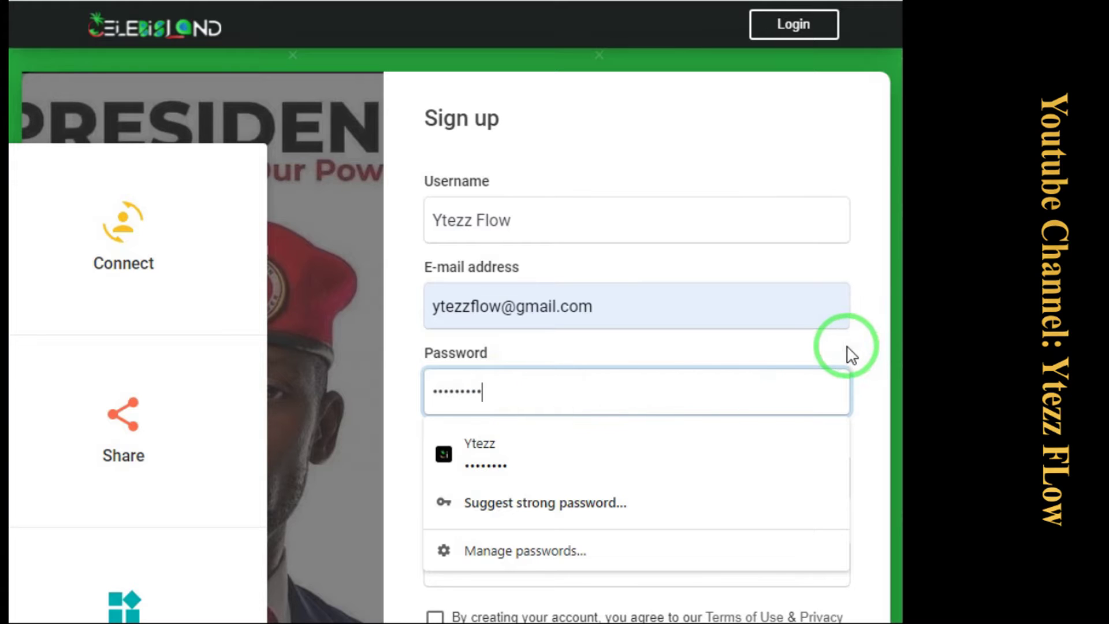
click(886, 403)
scroll(506, 392, down, 3)
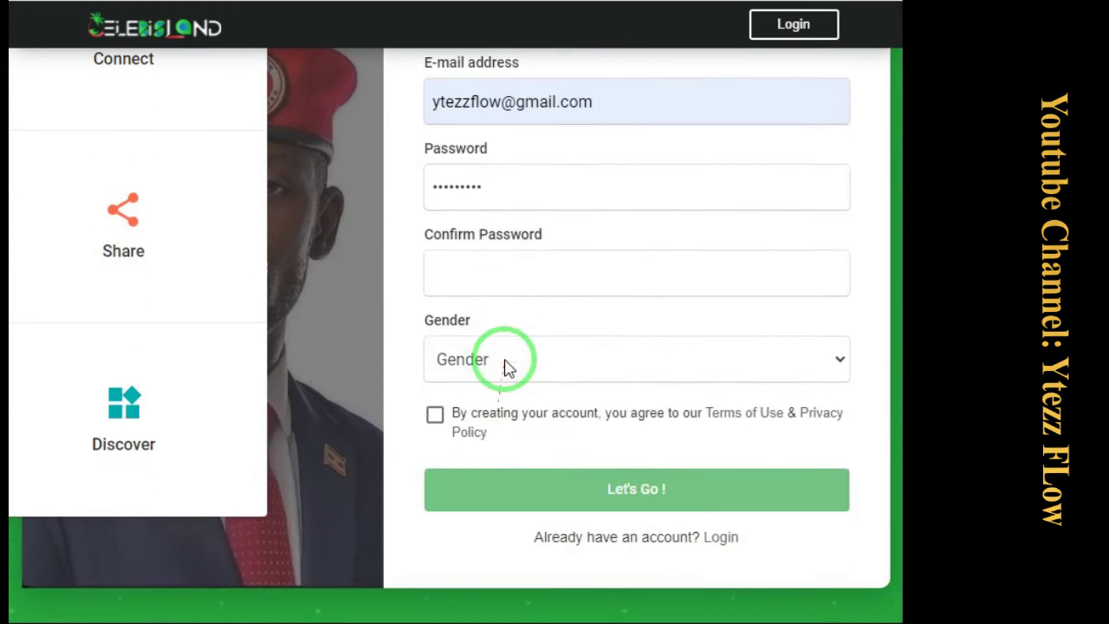
click(509, 286)
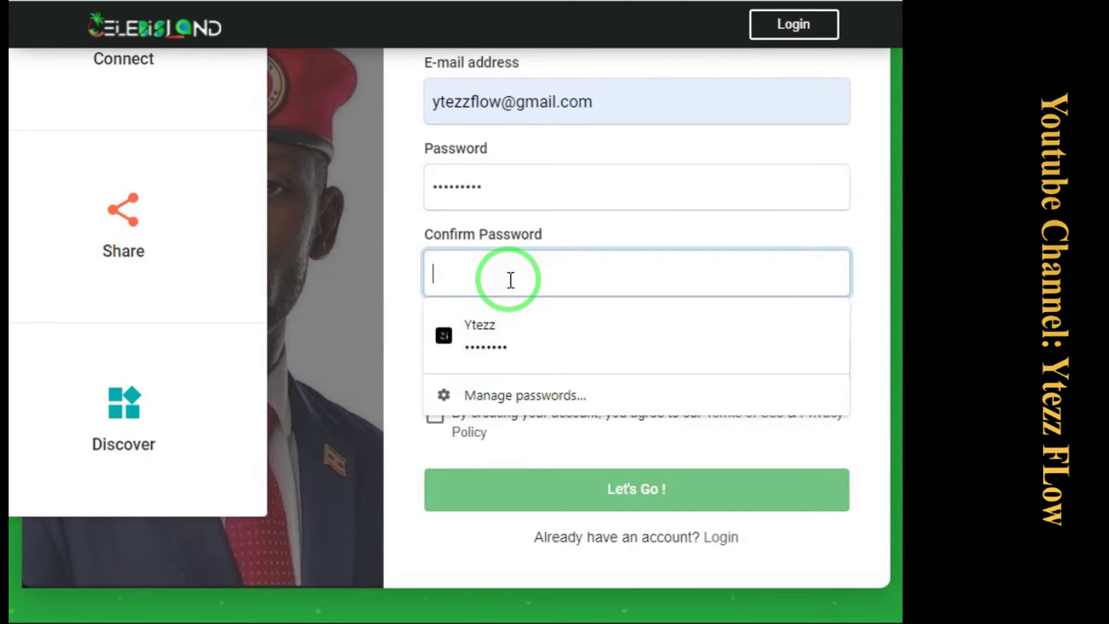
text(•)
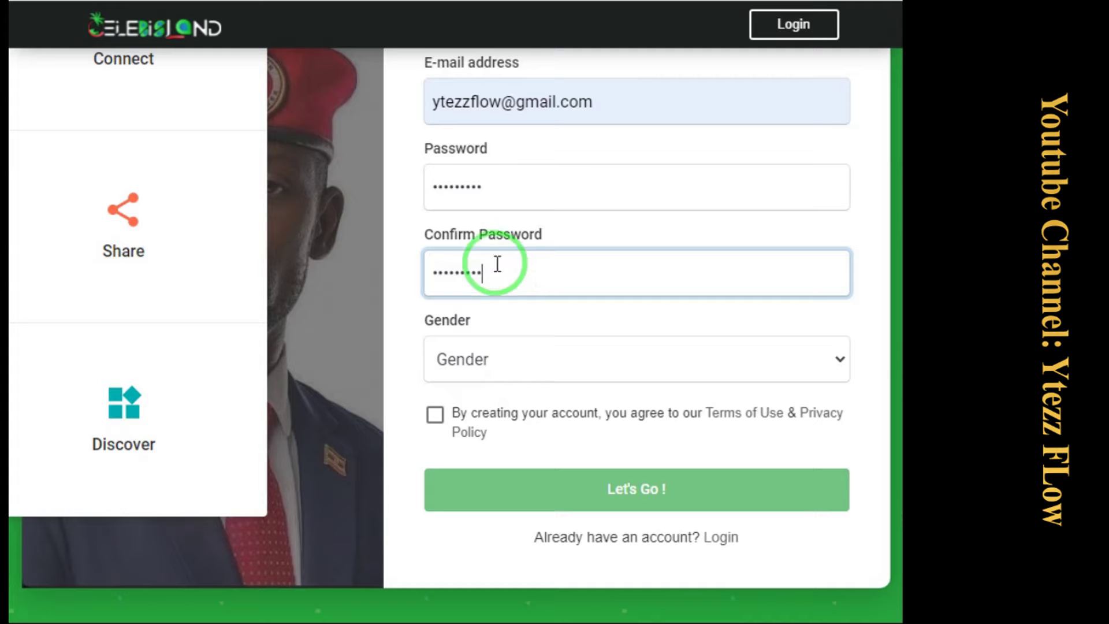
Set the gender to Male and agree to the Terms of Use and Privacy Policy
click(834, 364)
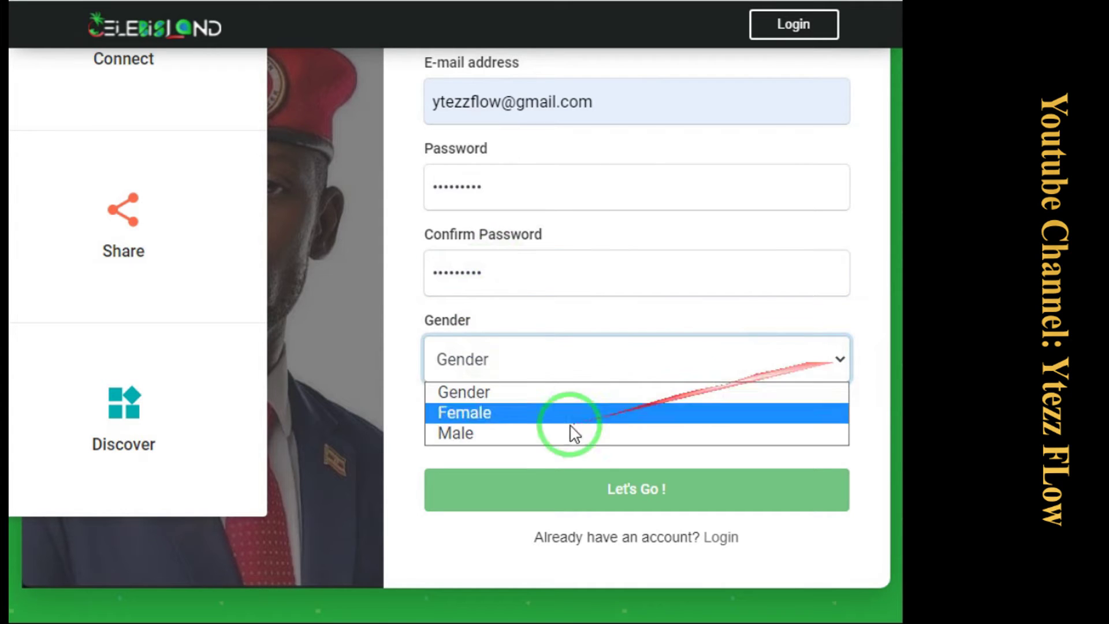
click(478, 433)
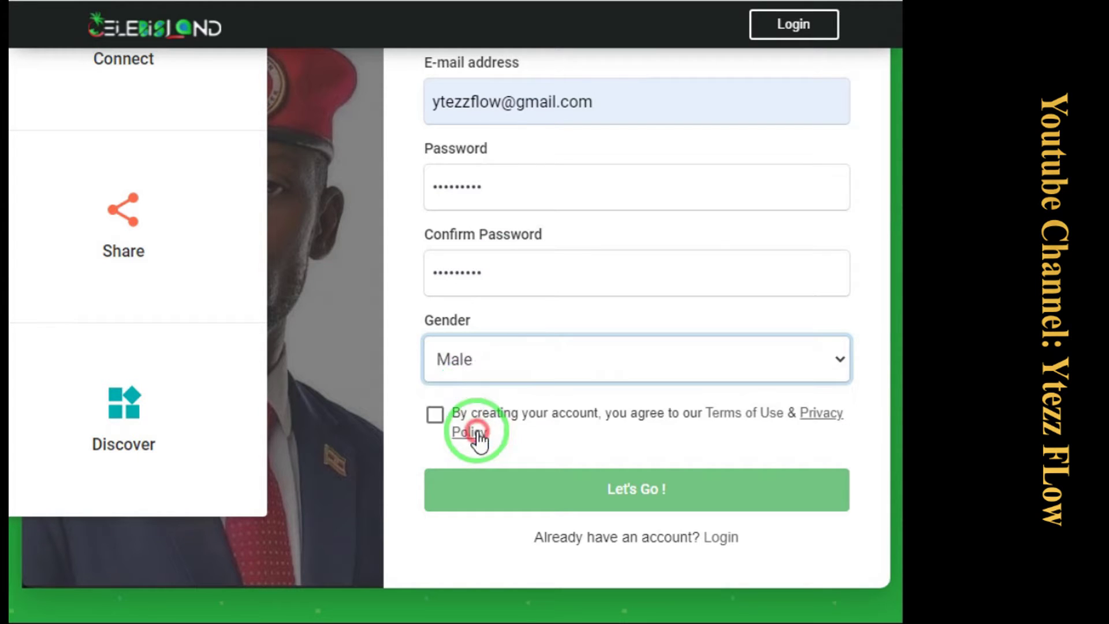
click(435, 415)
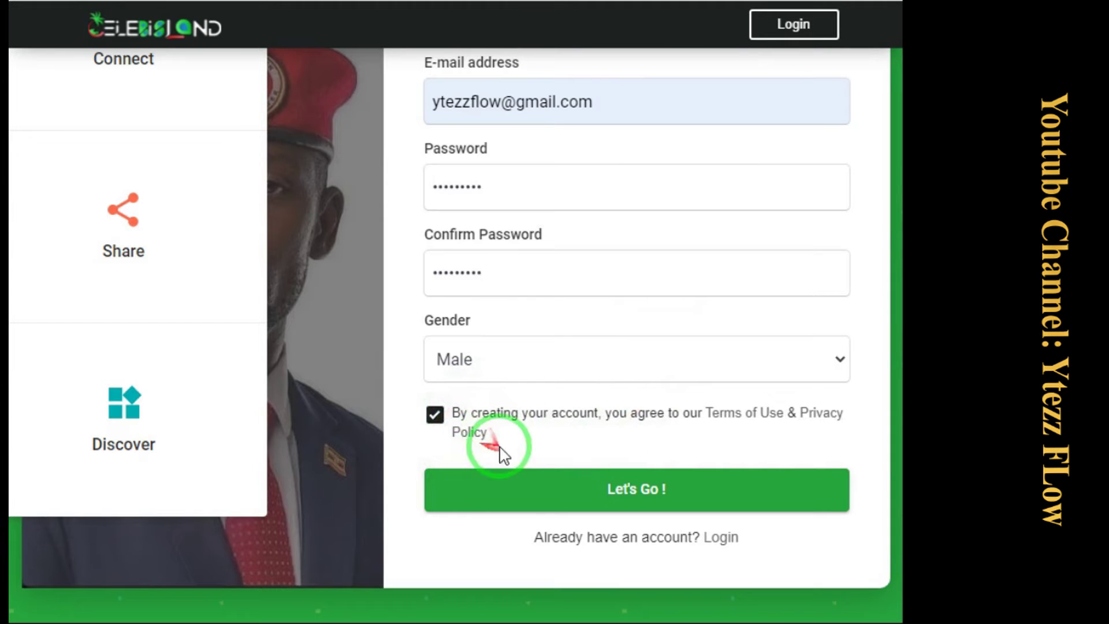
Try to submit the sign-up form with the username containing a space
click(642, 492)
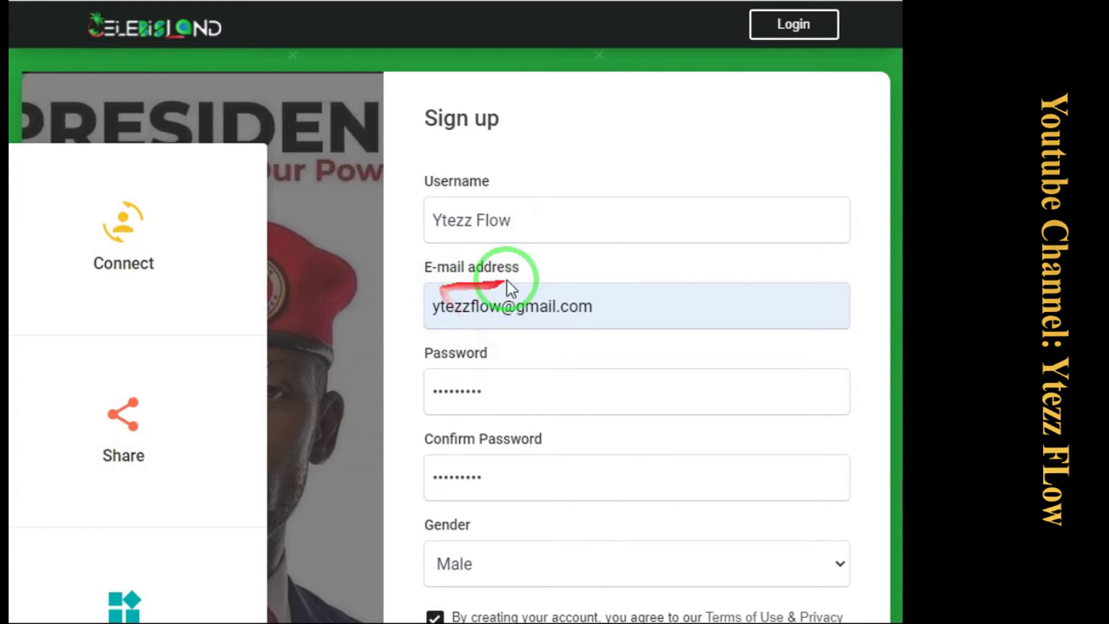
scroll(503, 314, down, 4)
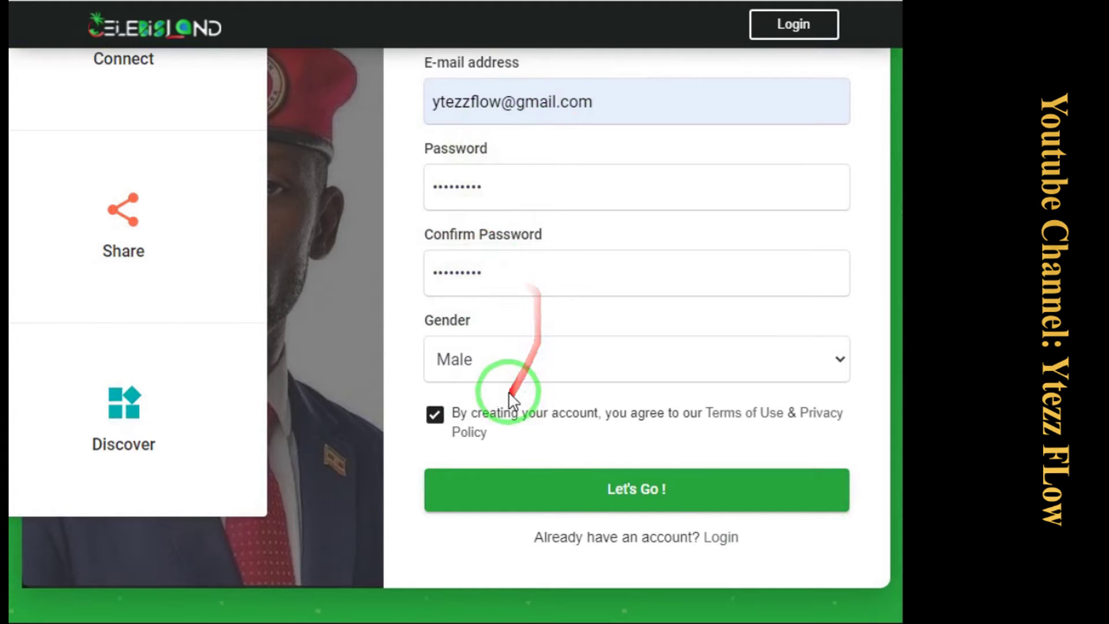
click(642, 497)
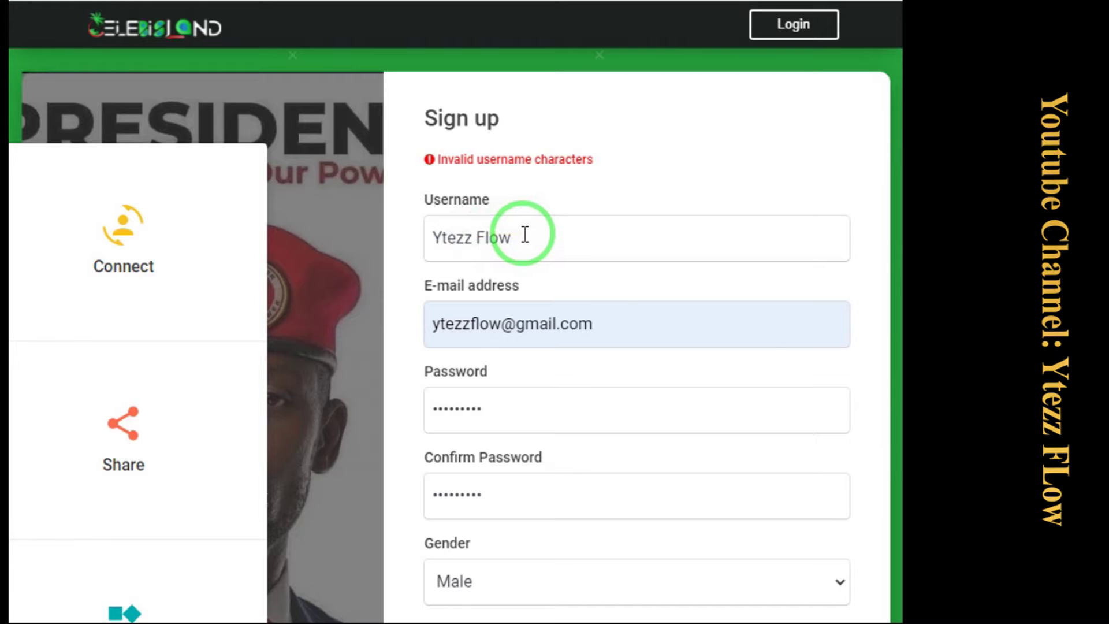
Remove the space between the two words of the username
drag(524, 245, 474, 239)
click(479, 240)
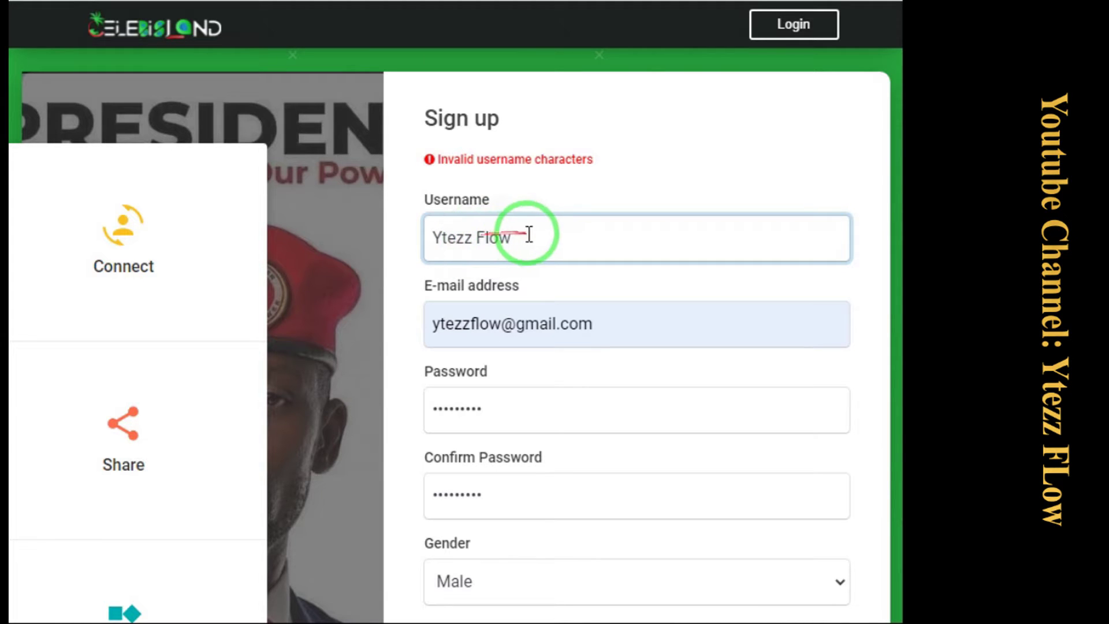
drag(527, 236, 403, 235)
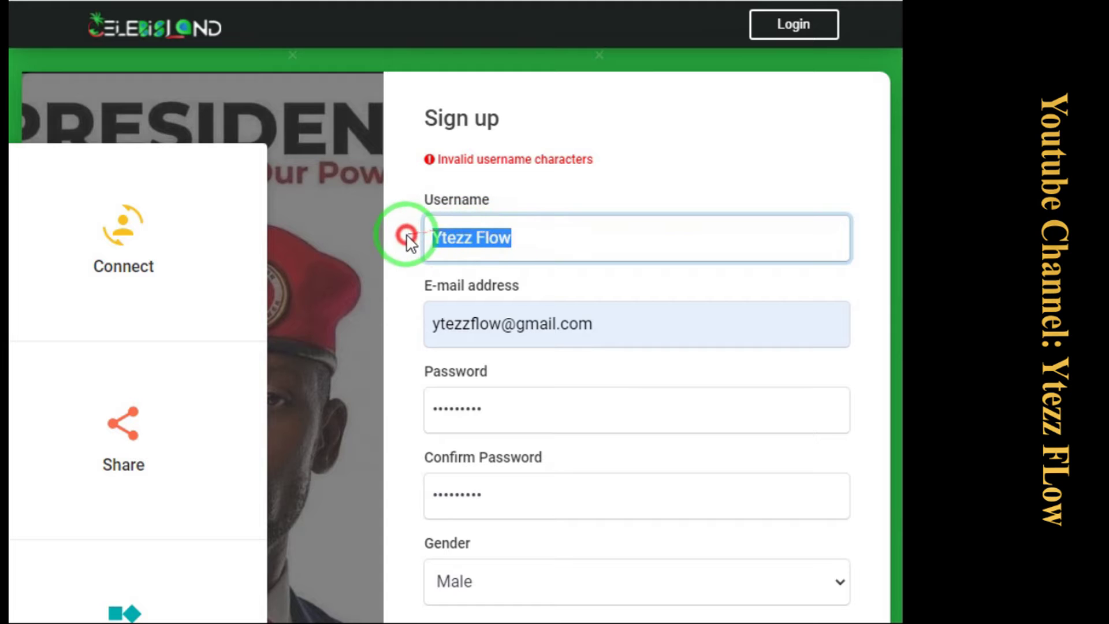
click(479, 242)
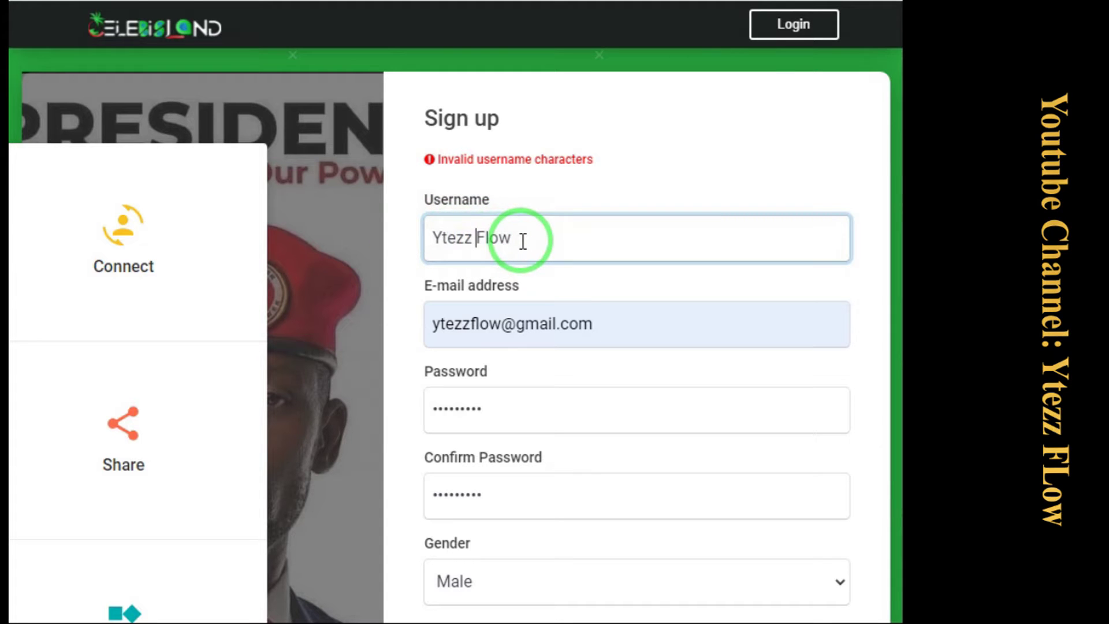
text(-)
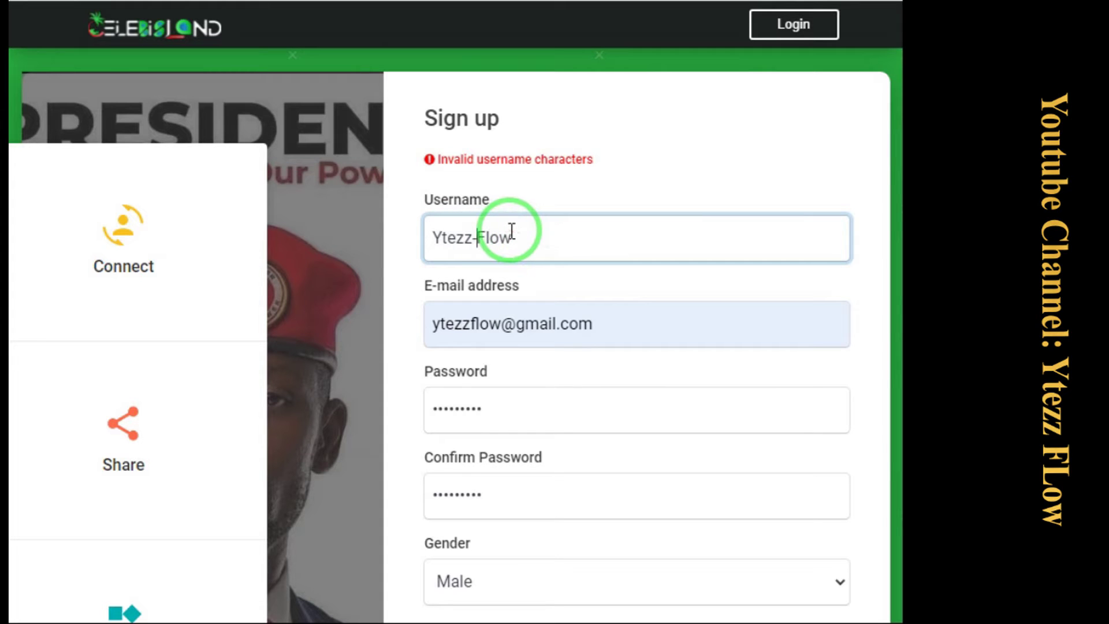
key(BackSpace)
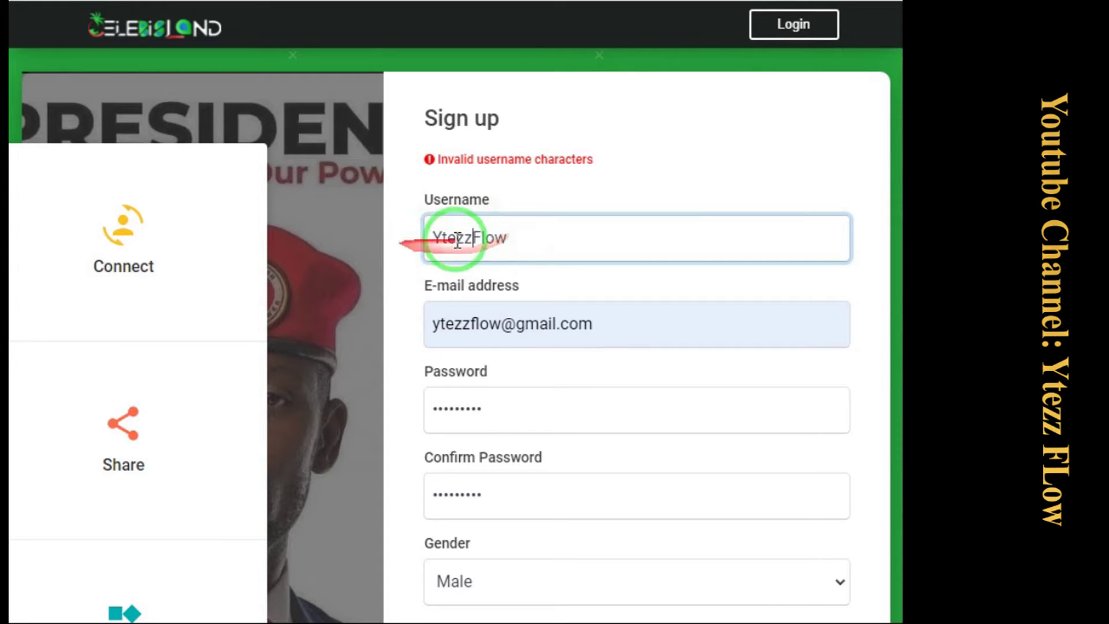
Submit the sign-up form with the corrected username and save the login credentials in the browser
scroll(517, 238, down, 4)
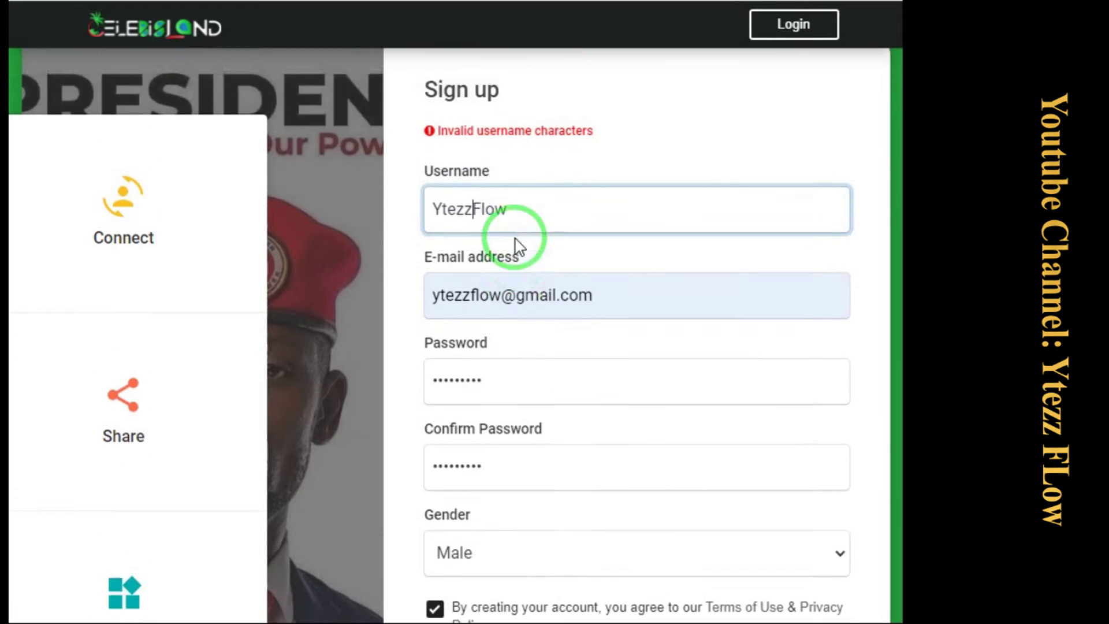
scroll(515, 235, down, 1)
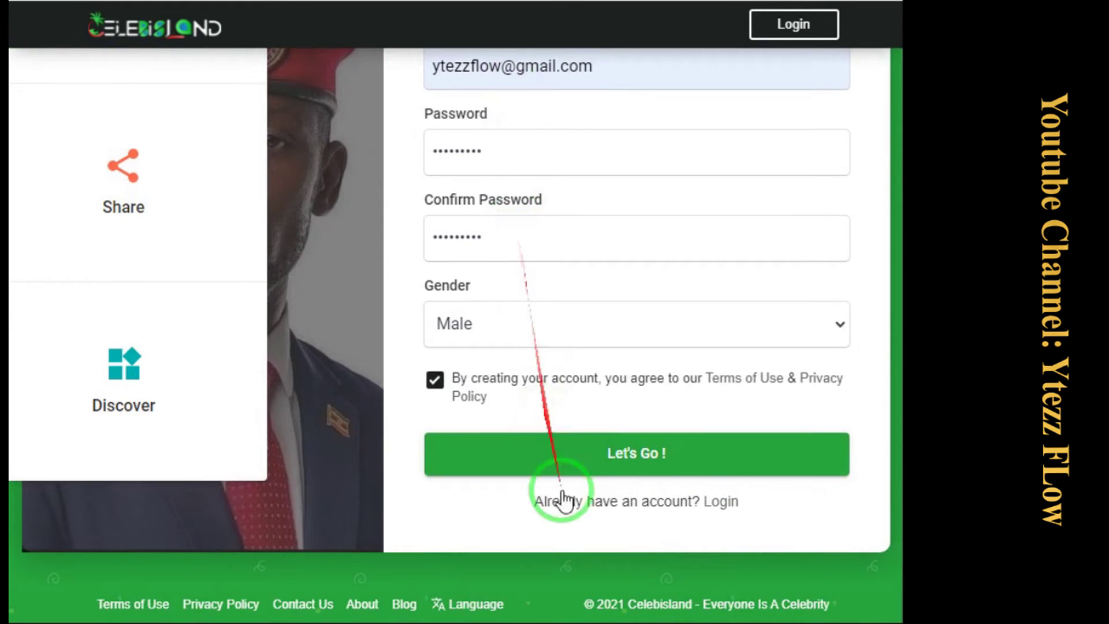
click(627, 453)
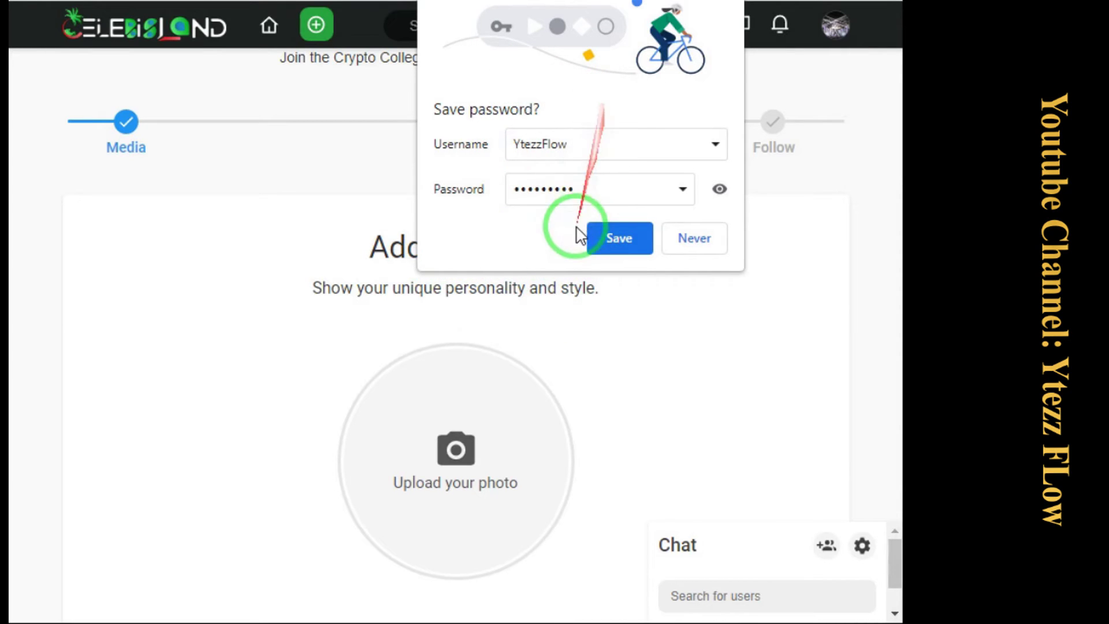
click(624, 236)
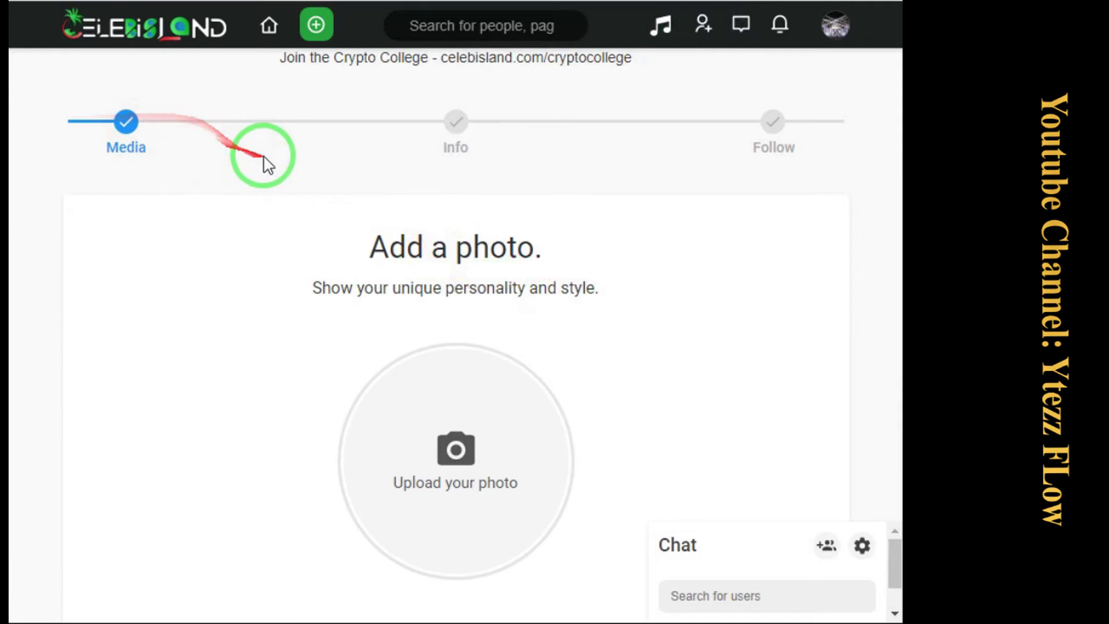
Upload the I LOVE2 image from the Documents folder as the profile photo
scroll(198, 129, down, 2)
scroll(205, 134, up, 2)
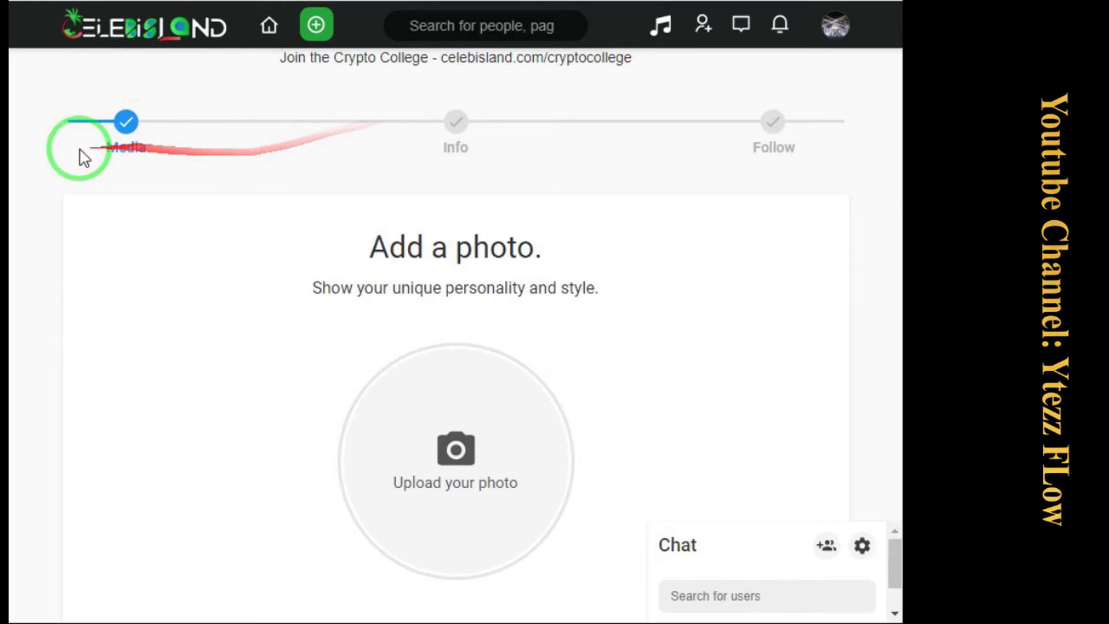
scroll(129, 162, down, 4)
scroll(485, 113, up, 2)
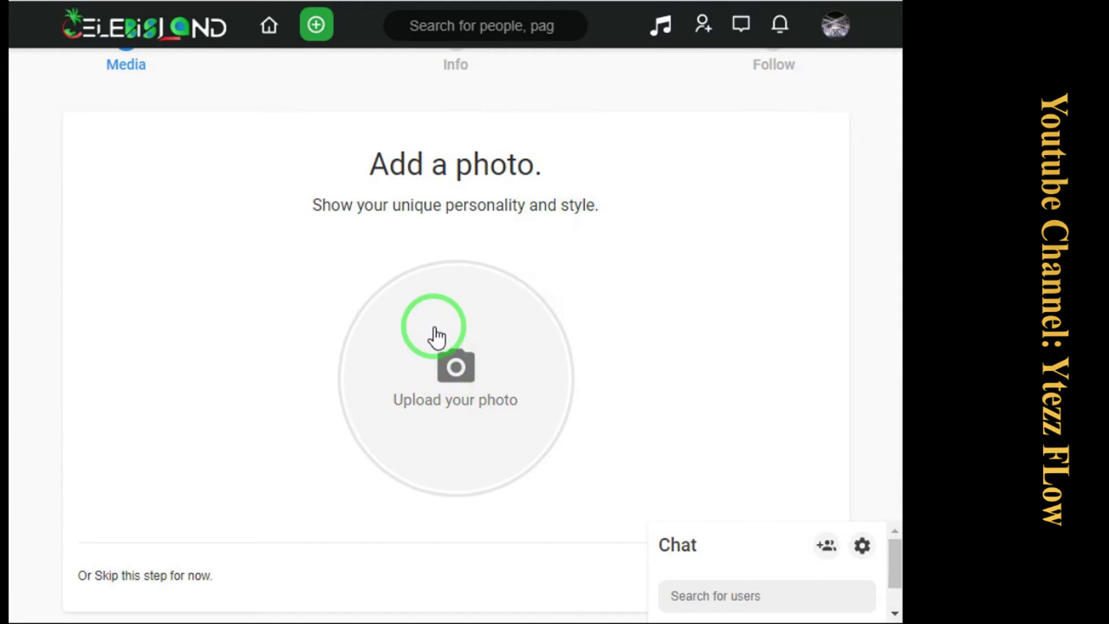
click(465, 416)
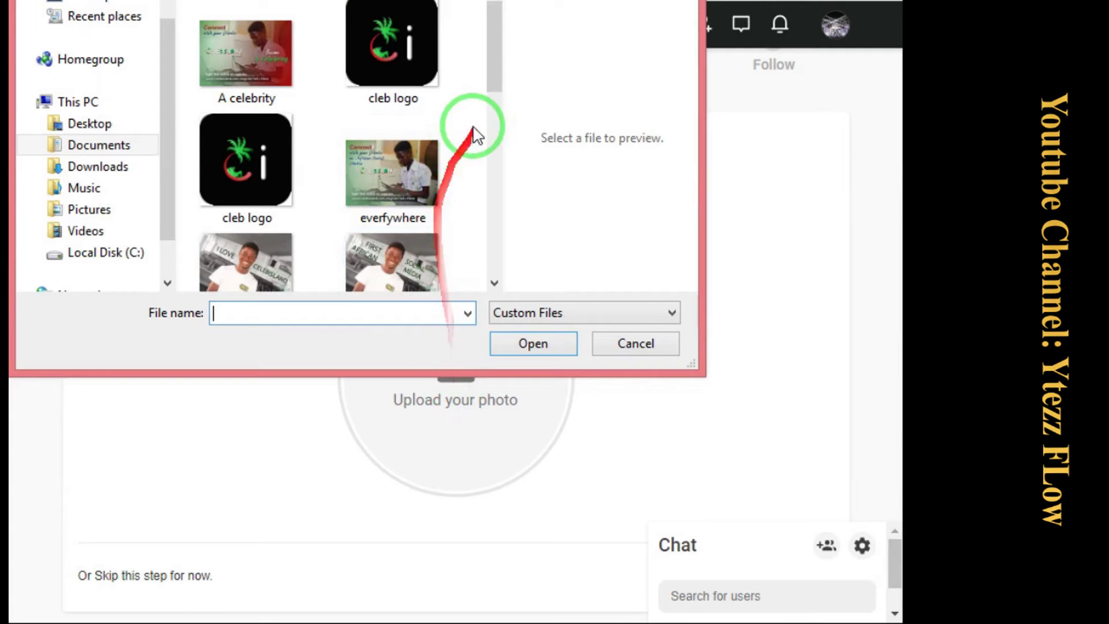
drag(495, 87, 482, 121)
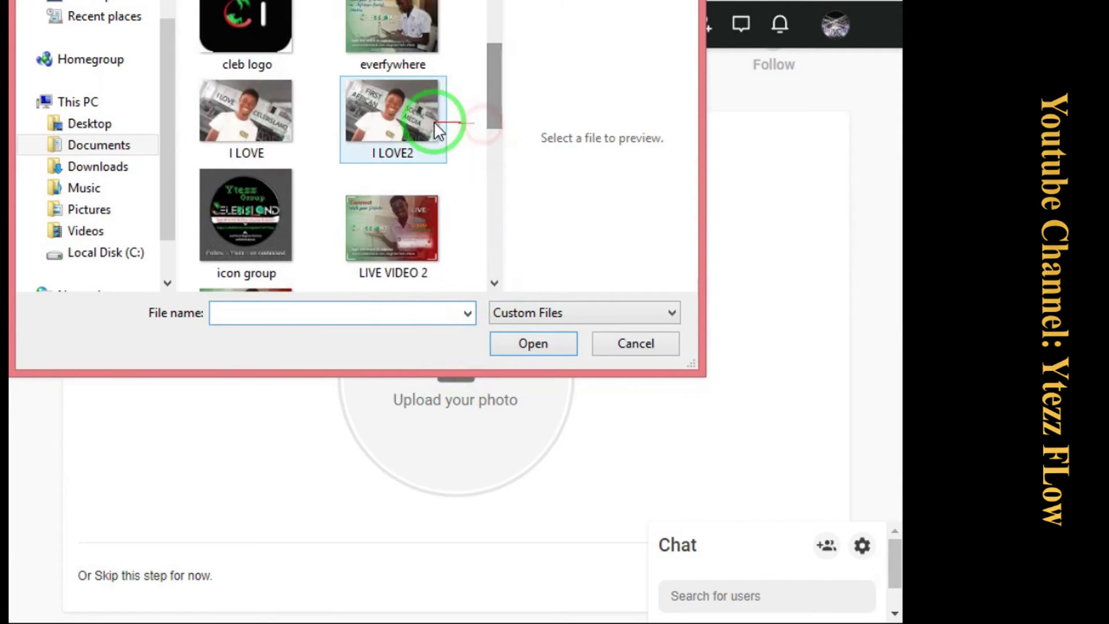
click(234, 124)
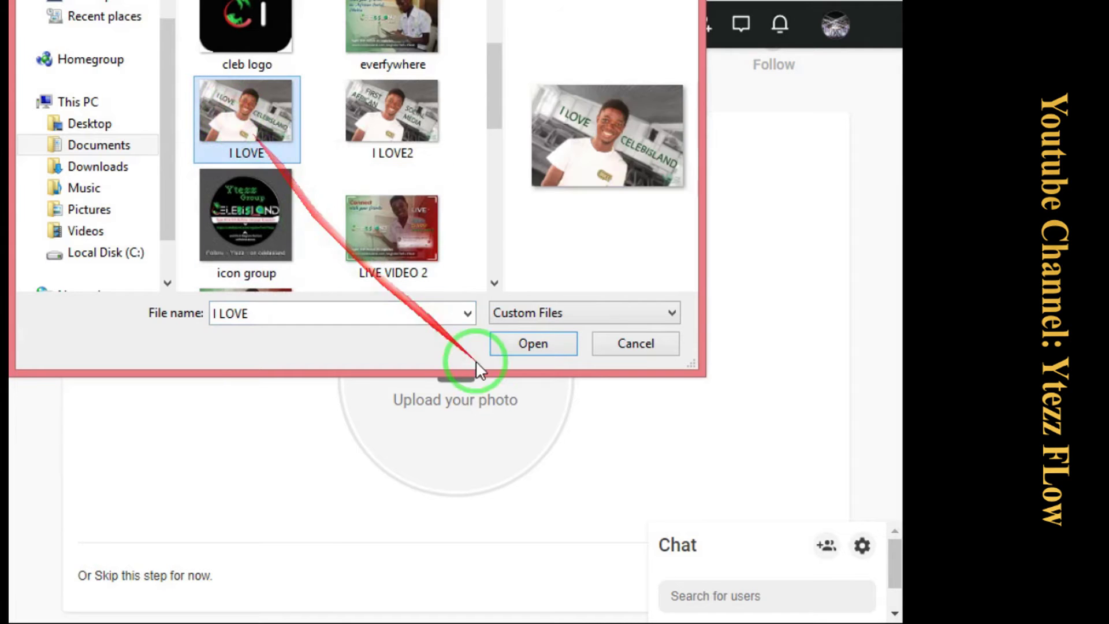
click(404, 78)
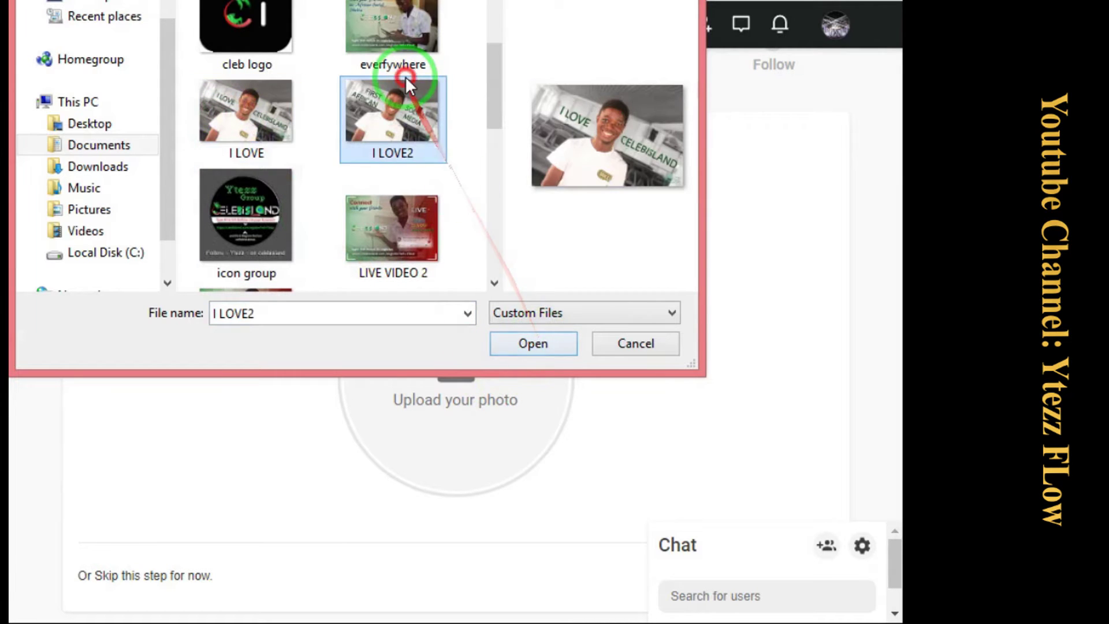
click(536, 345)
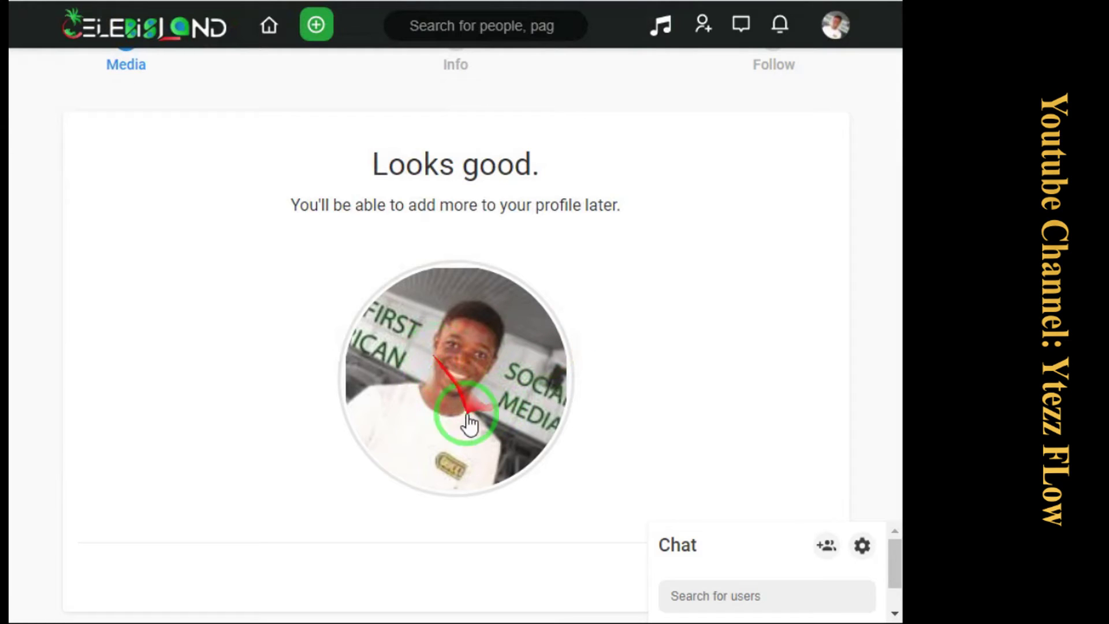
Save the uploaded profile photo and continue to the Info stage
scroll(446, 416, down, 2)
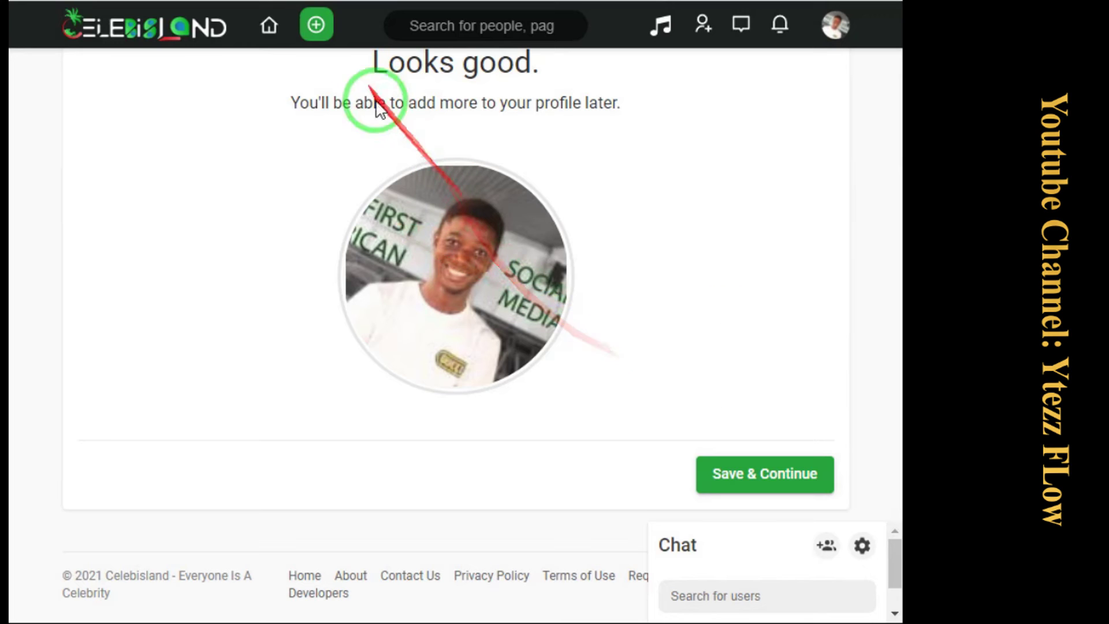
click(744, 480)
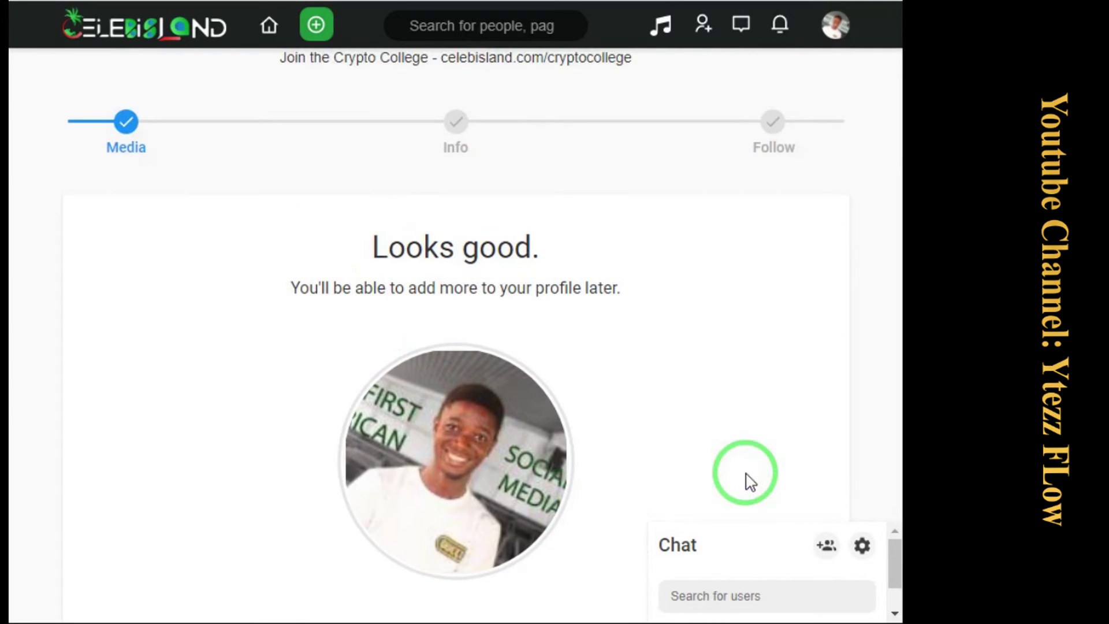
scroll(748, 479, down, 3)
click(749, 484)
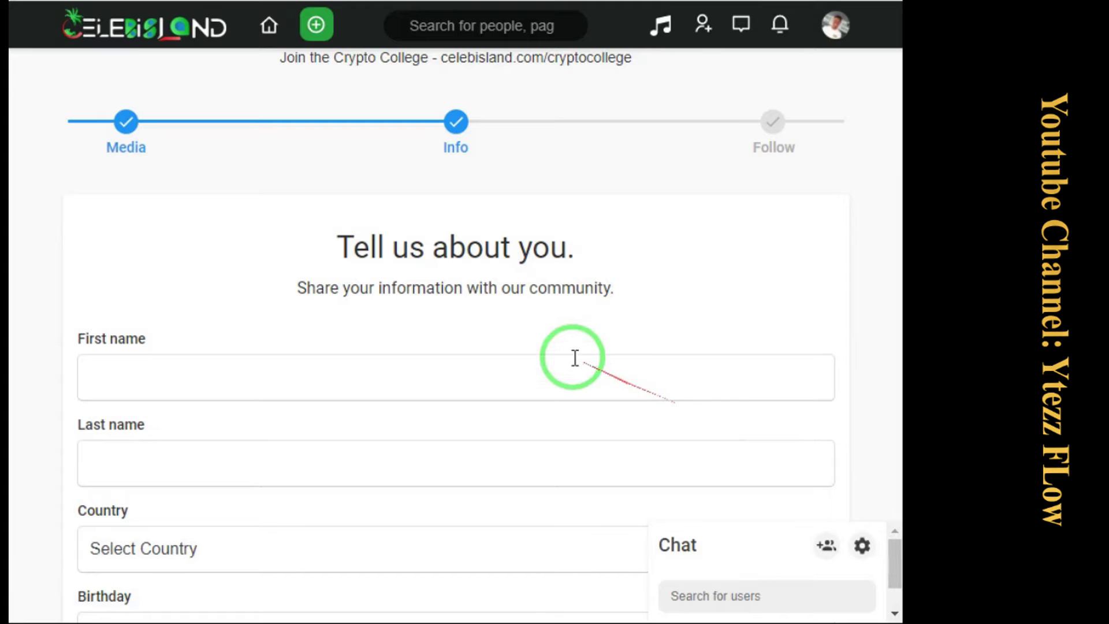
Enter the account holder's first name and last name in the personal information form
scroll(300, 242, down, 2)
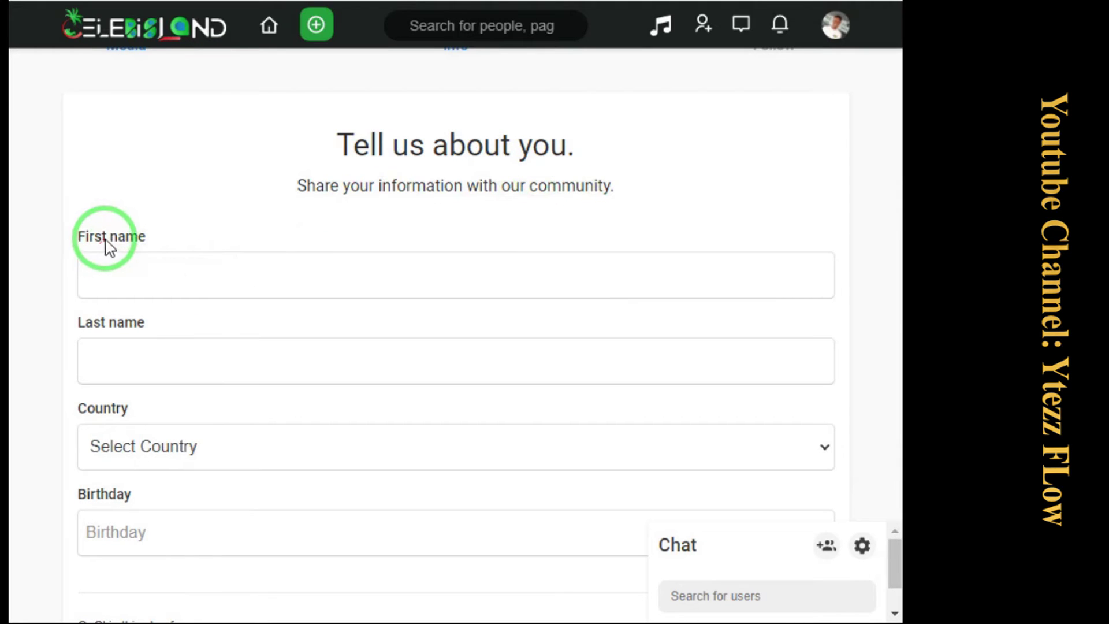
click(187, 285)
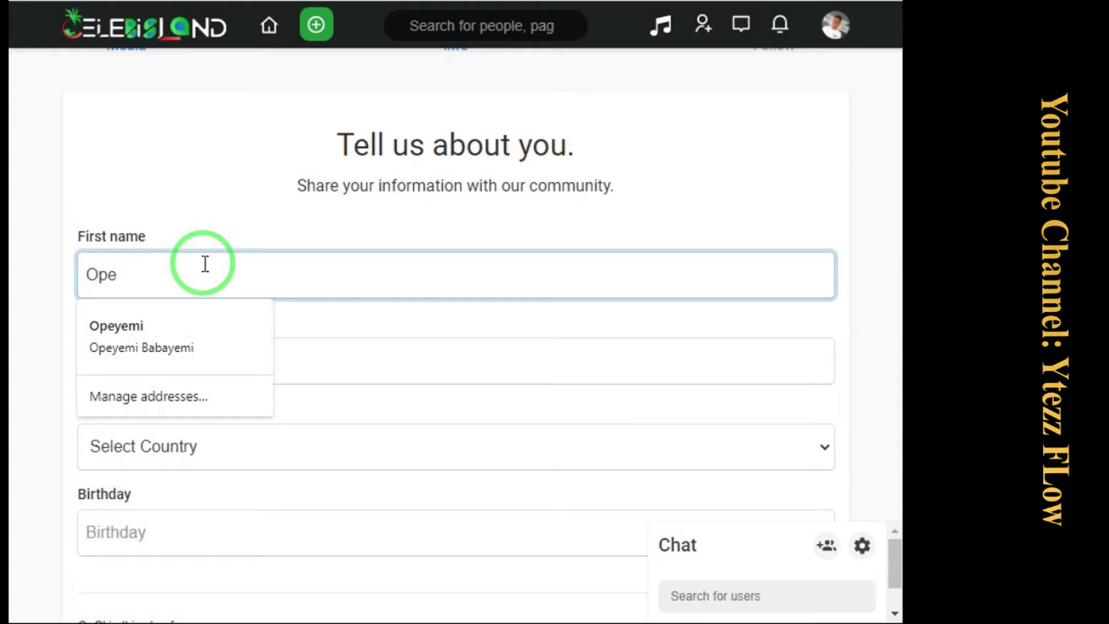
key(Tab)
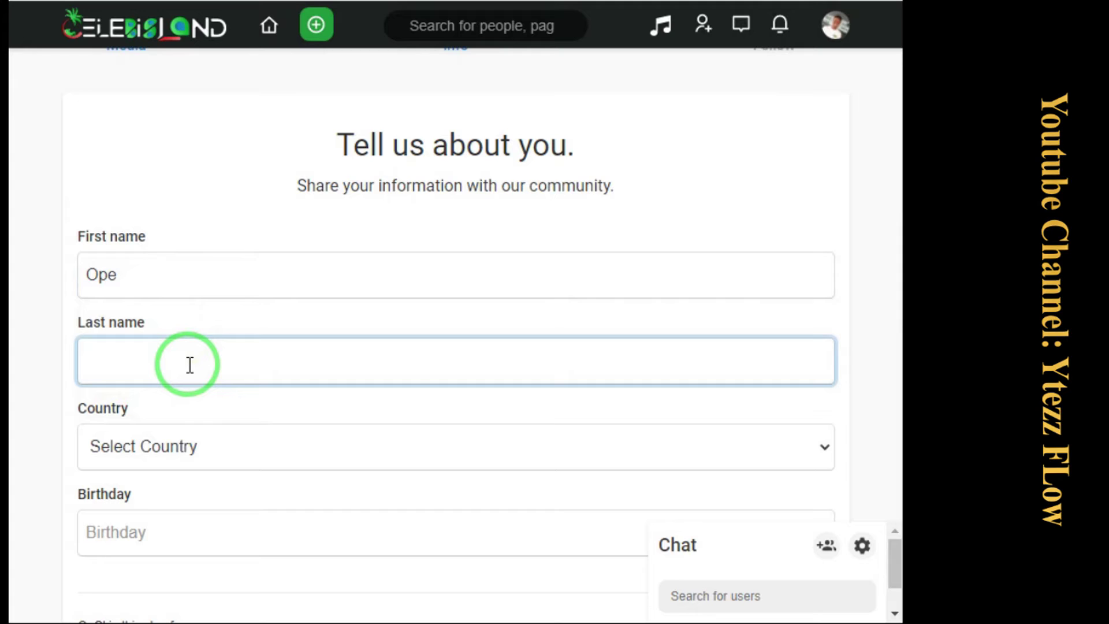
text(Ba)
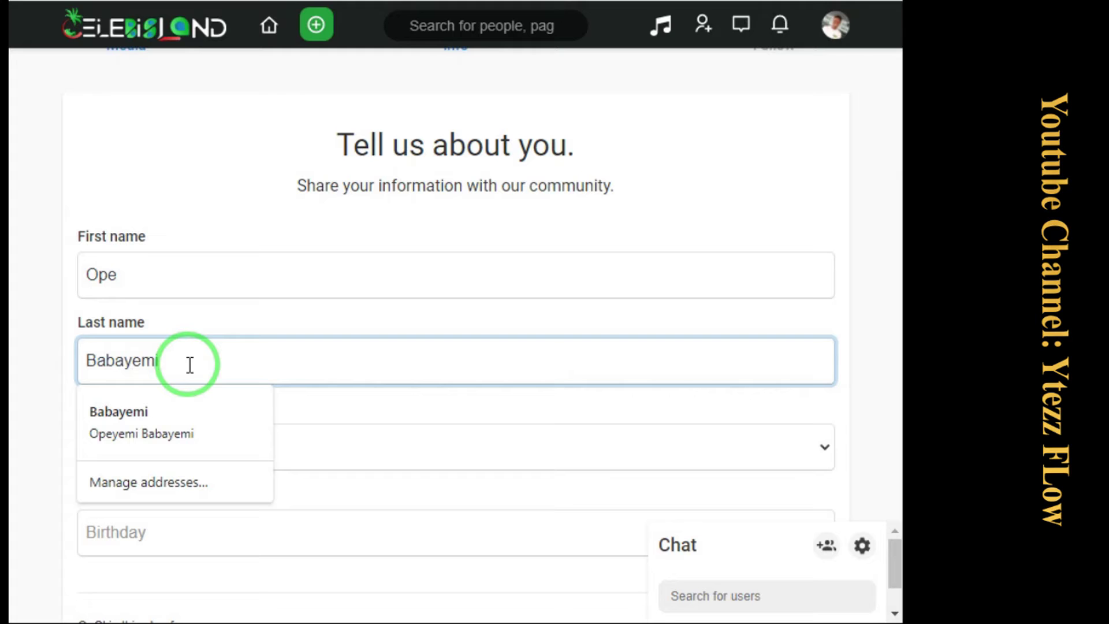
text(bayemi)
click(421, 369)
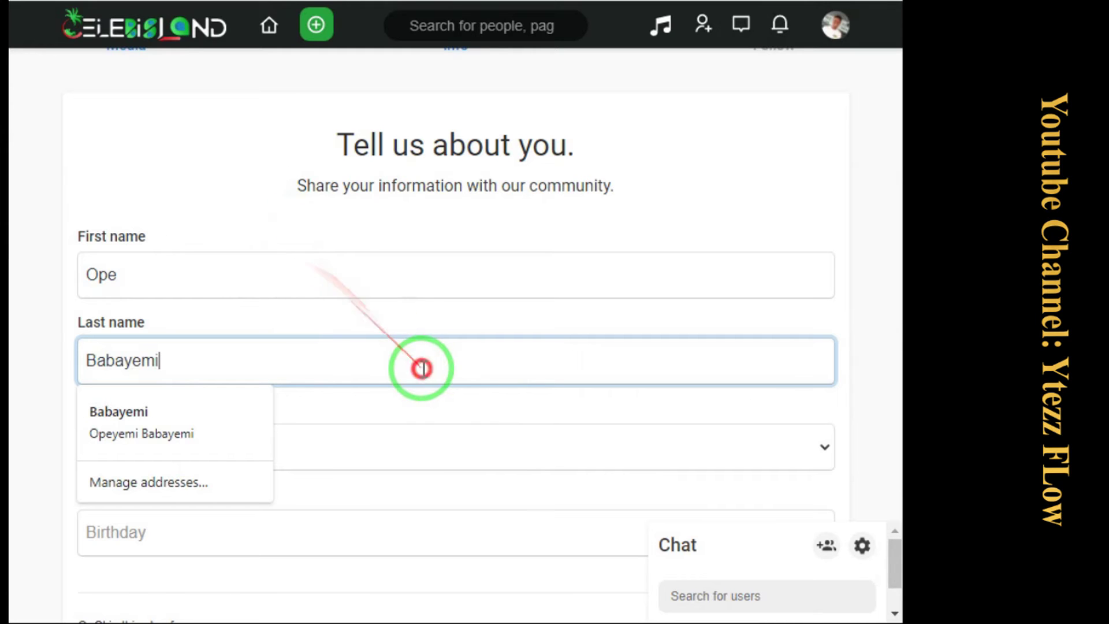
Set the country to Nigeria in the personal information form
click(437, 465)
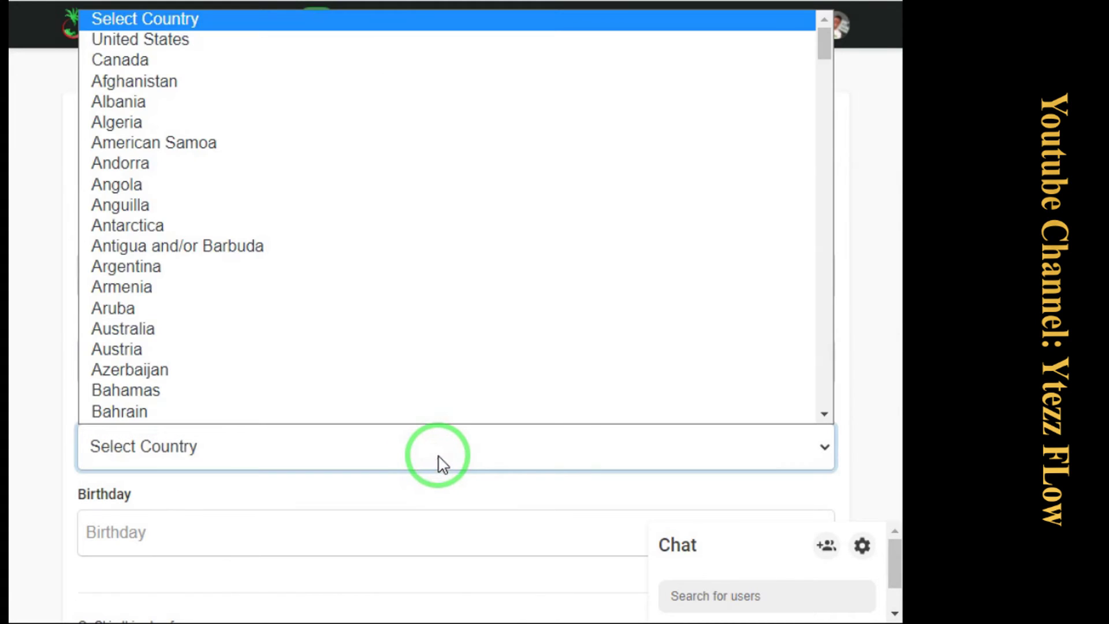
click(437, 466)
scroll(139, 317, down, 3)
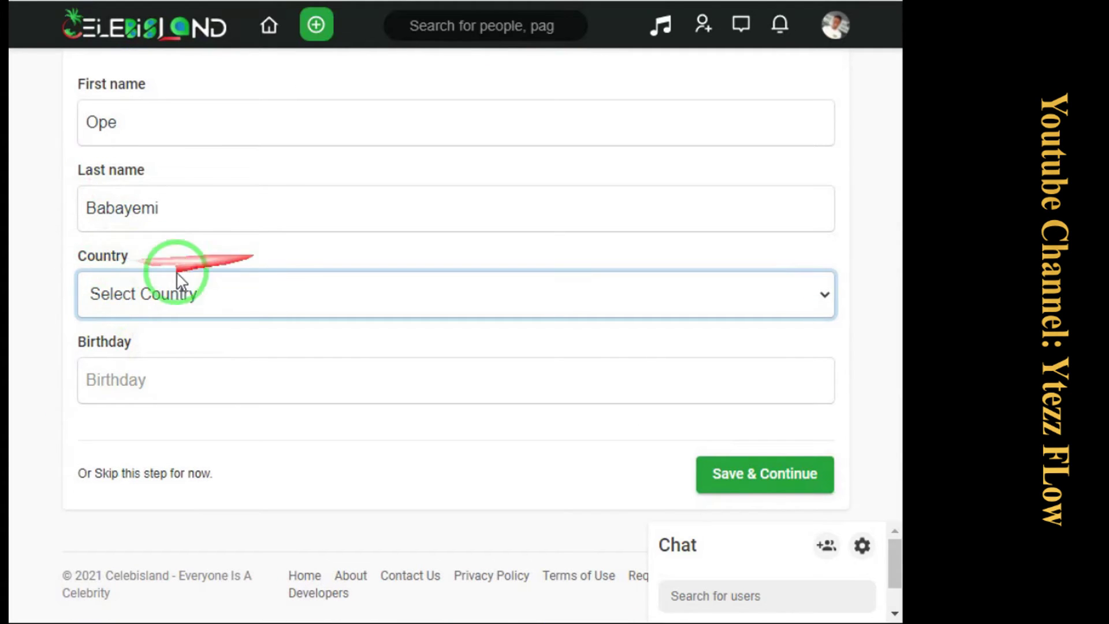
click(809, 296)
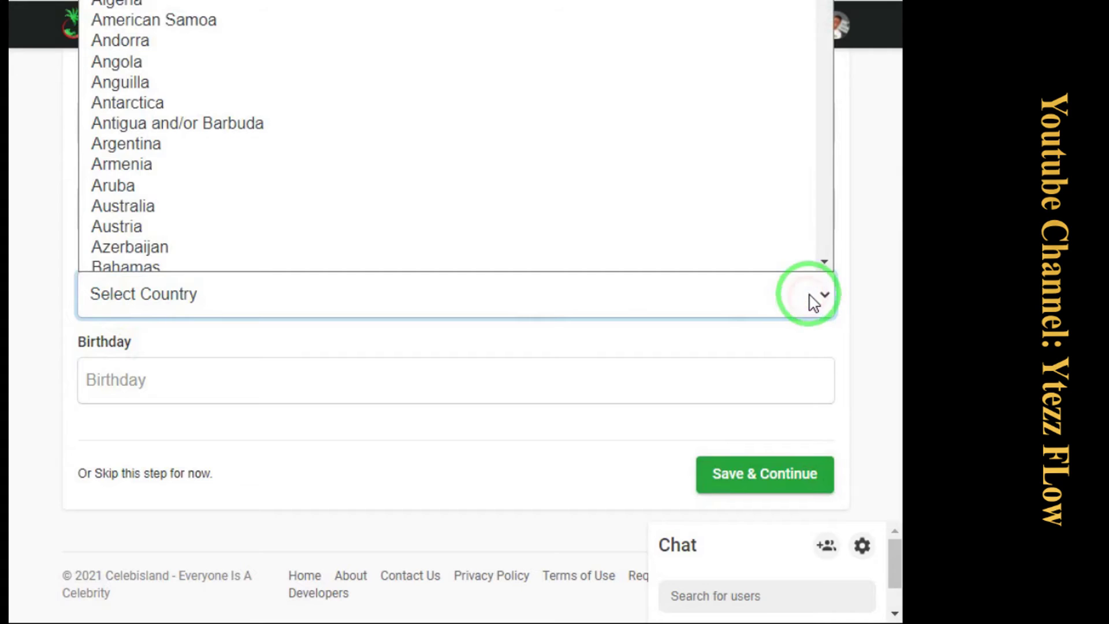
scroll(712, 57, up, 1)
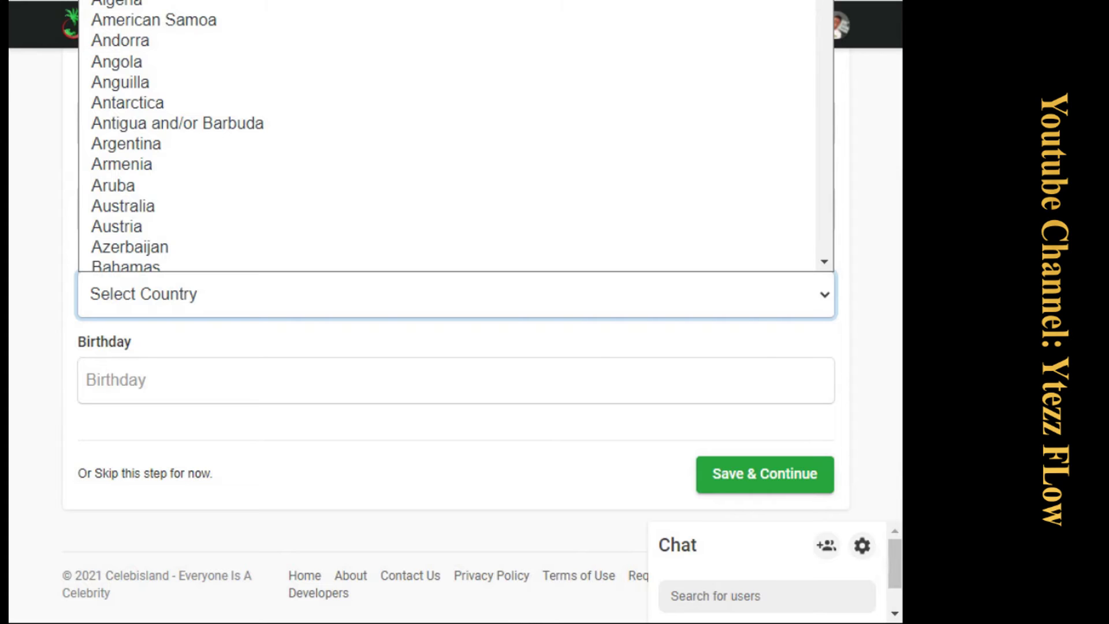
scroll(455, 136, down, 20)
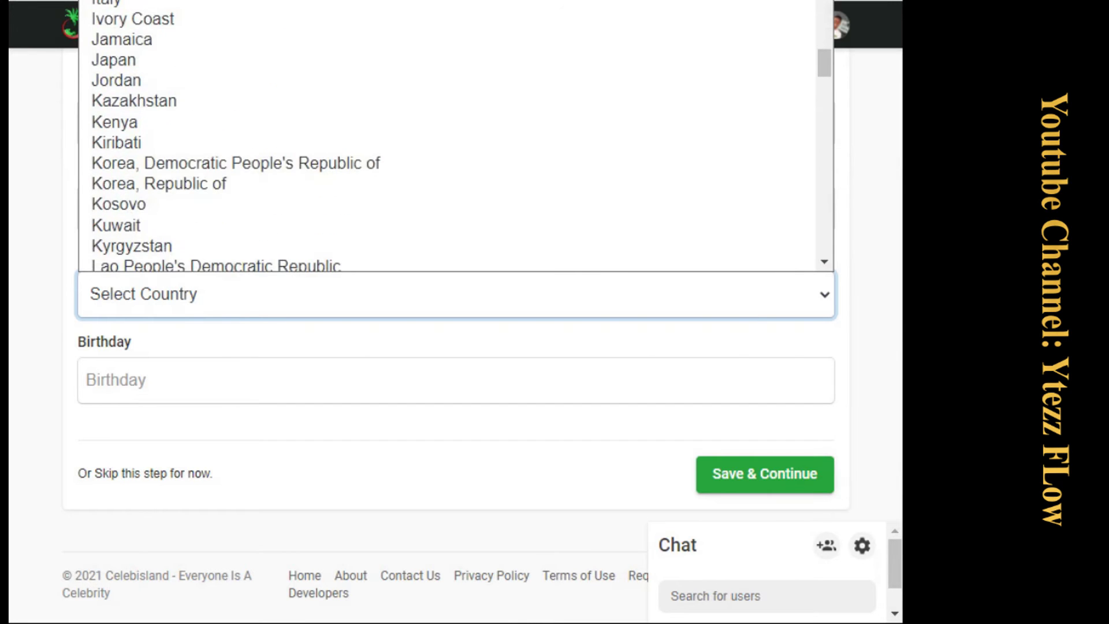
scroll(455, 136, down, 7)
scroll(455, 136, down, 20)
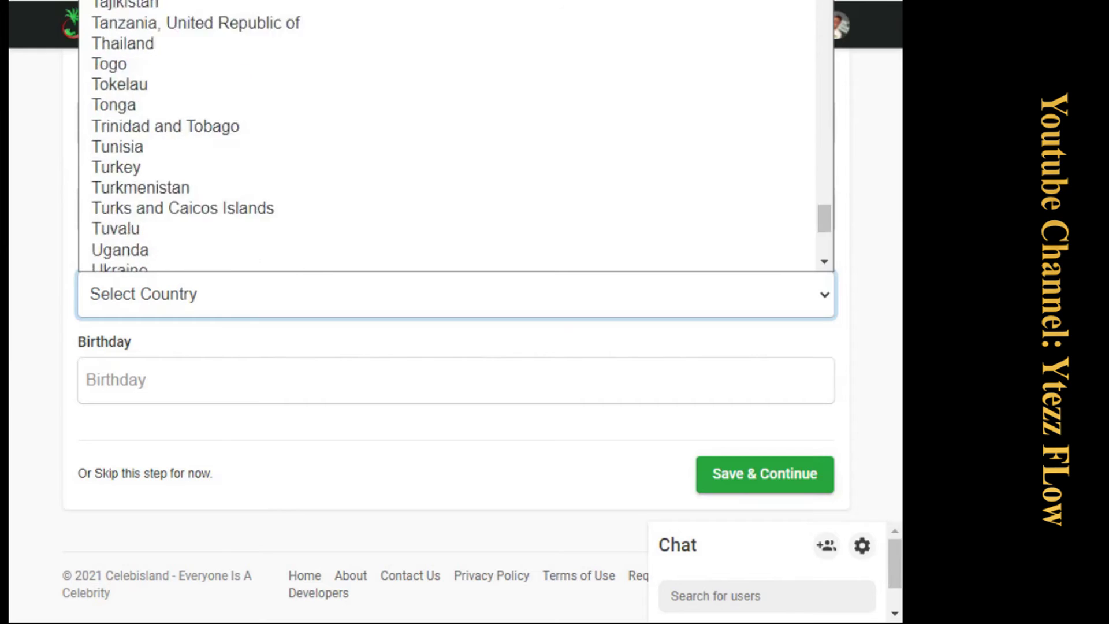
key(p)
key(i)
scroll(600, 7, up, 10)
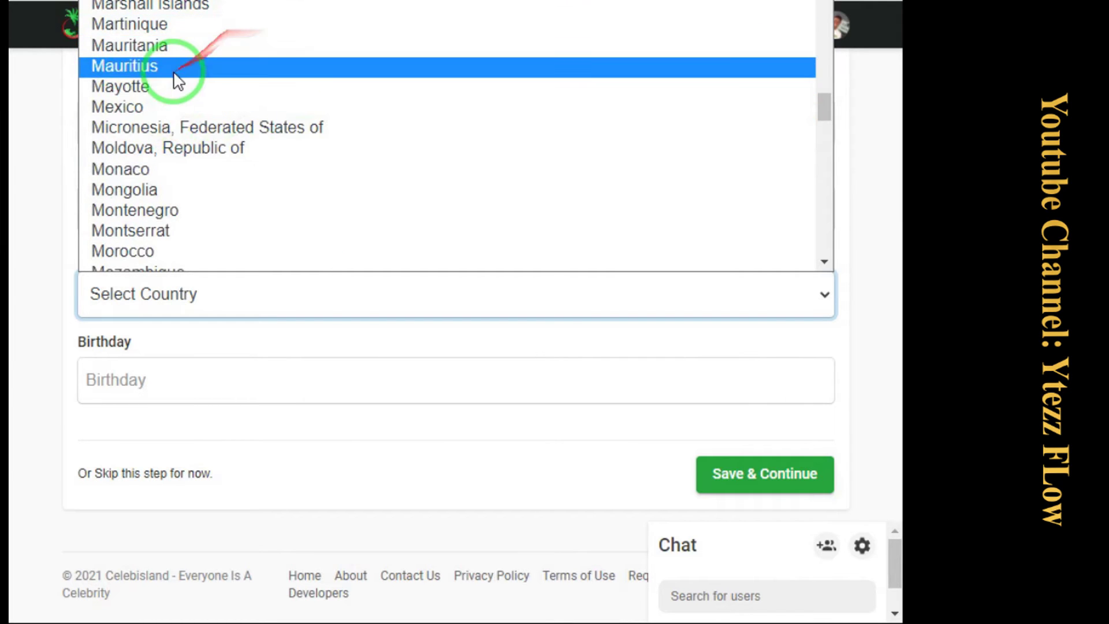
scroll(233, 110, up, 10)
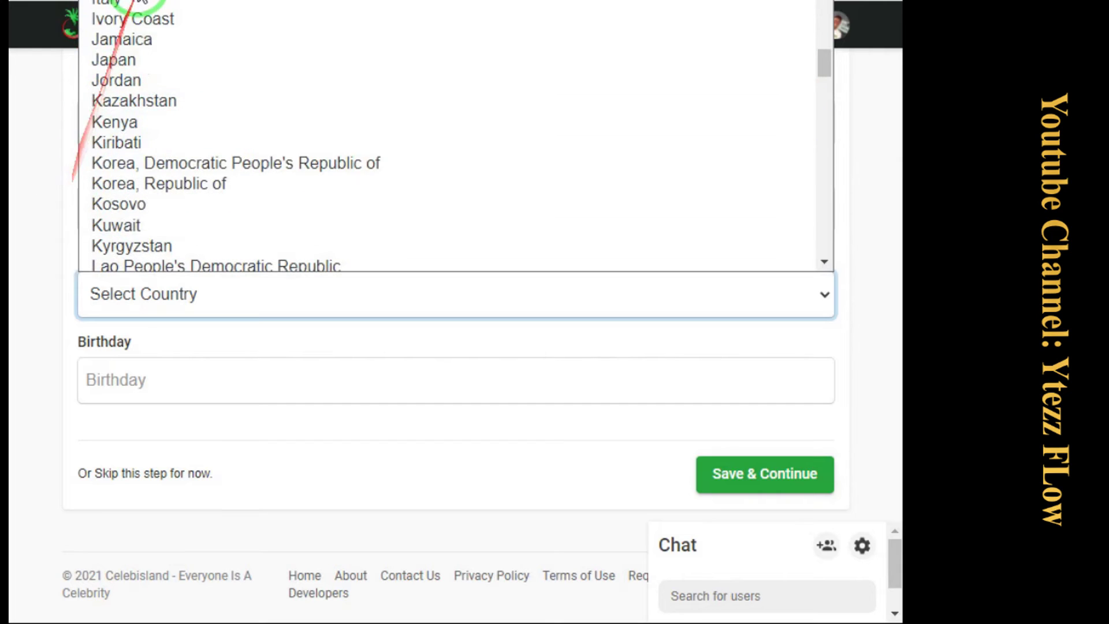
scroll(141, 54, up, 10)
scroll(143, 58, down, 15)
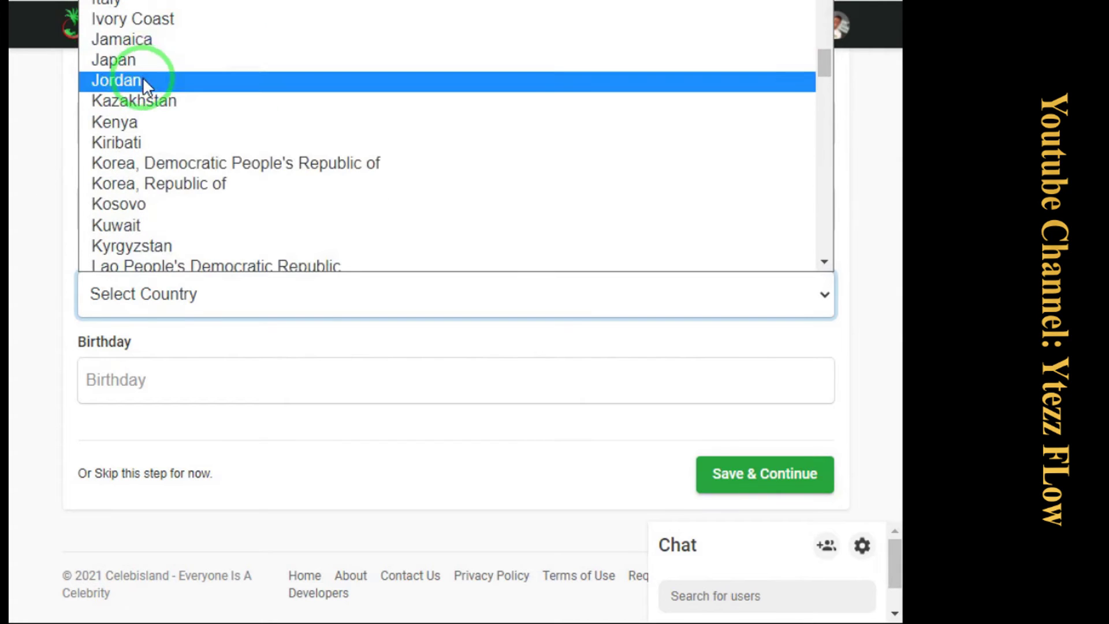
scroll(138, 101, down, 10)
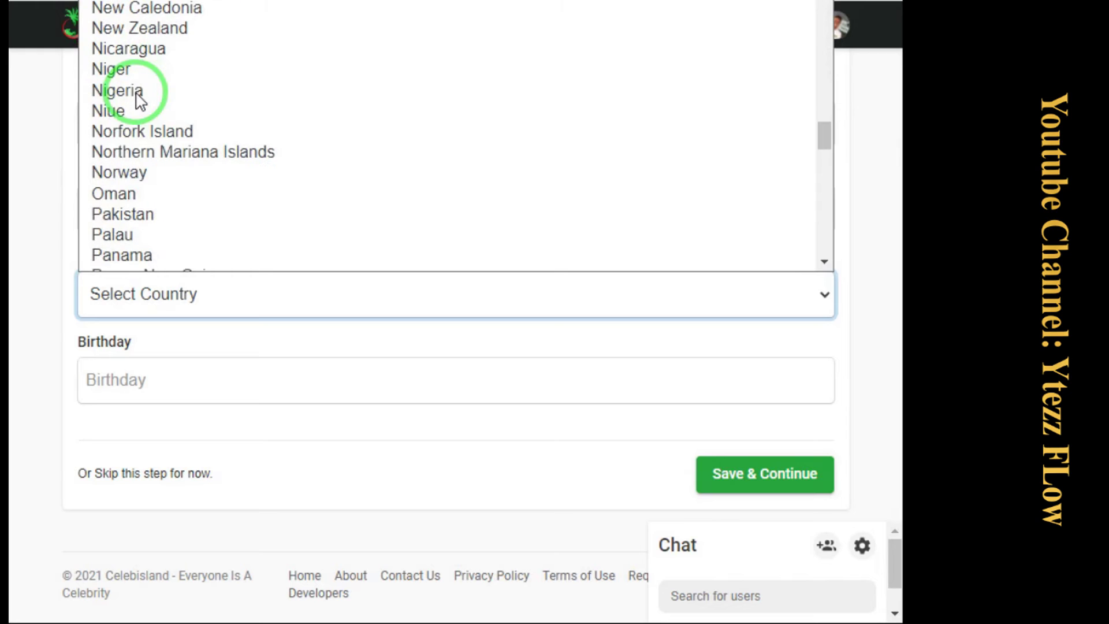
click(127, 93)
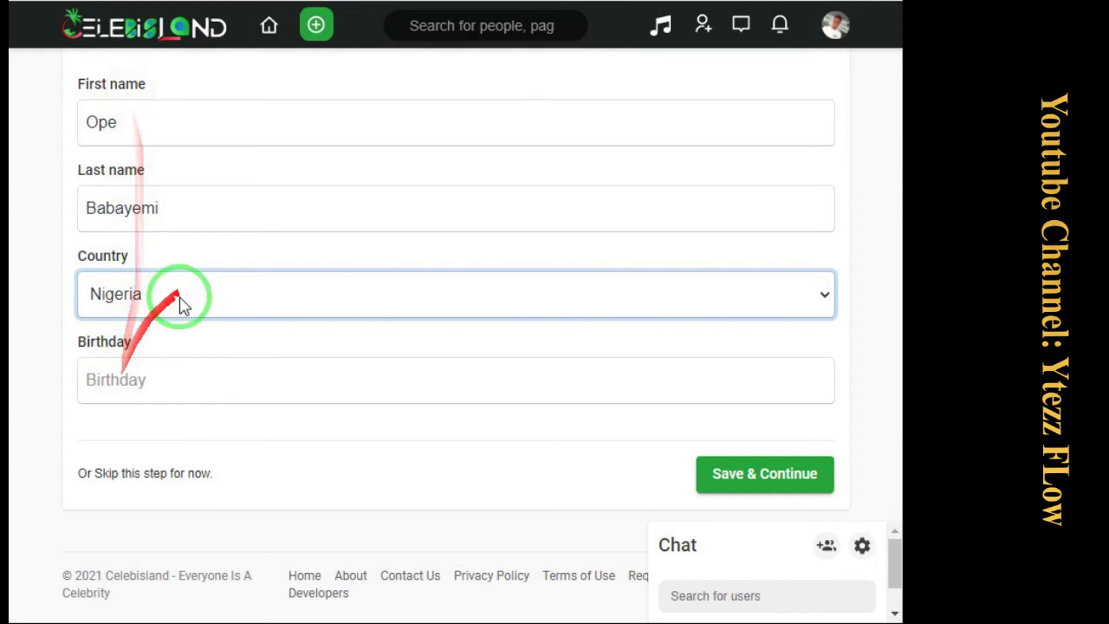
Fill in the account holder's date of birth, then save the personal information and continue to the Follow stage
click(118, 376)
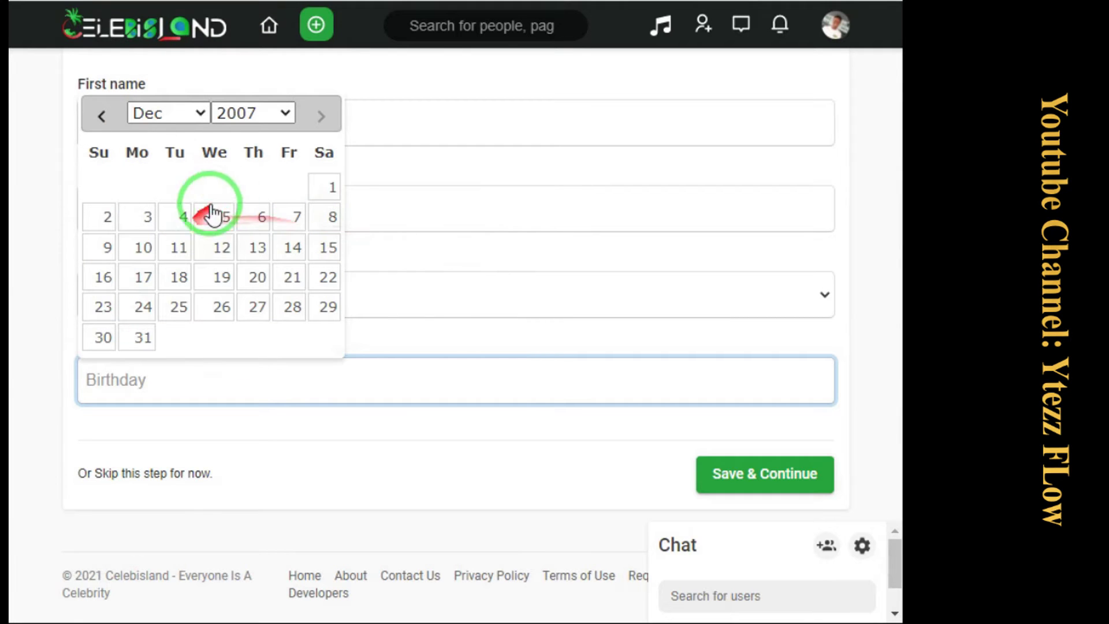
click(199, 115)
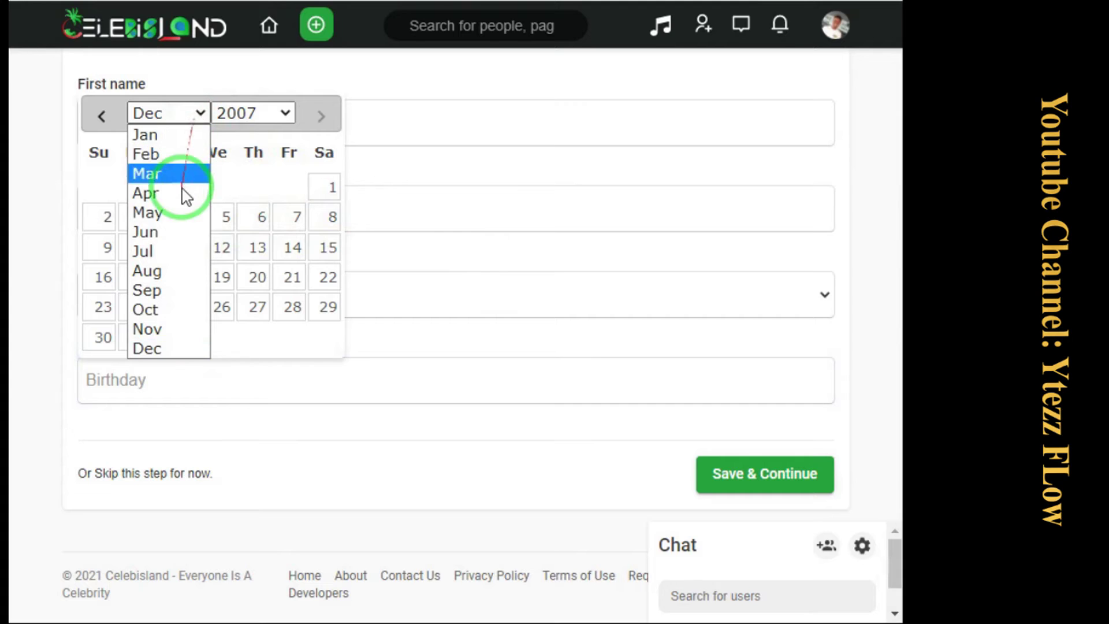
click(181, 212)
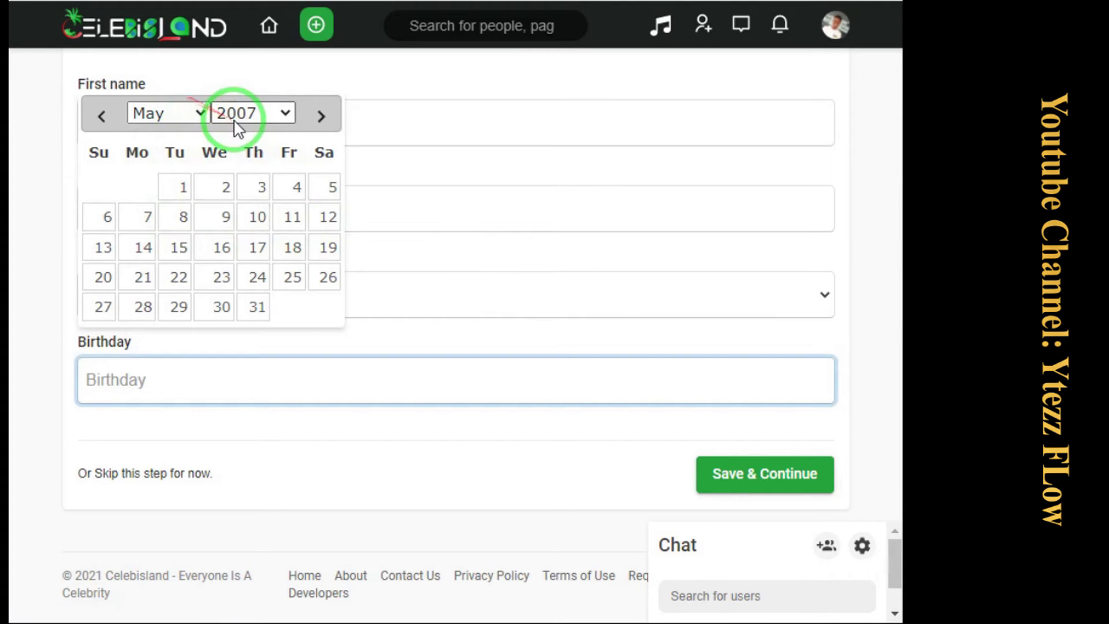
drag(288, 112, 242, 324)
drag(241, 370, 243, 385)
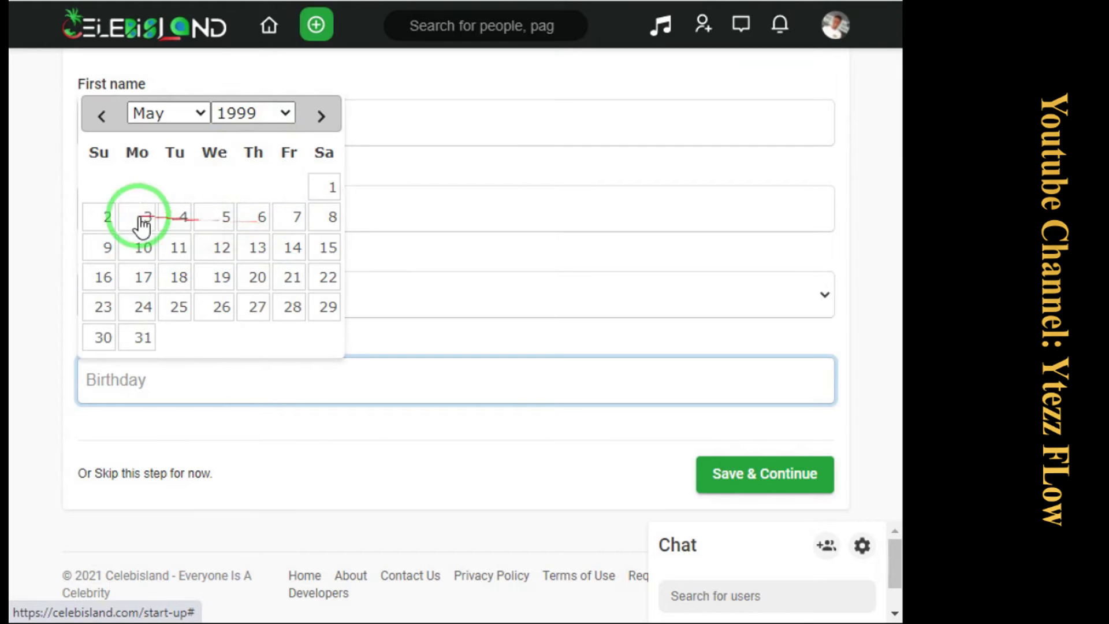
click(266, 218)
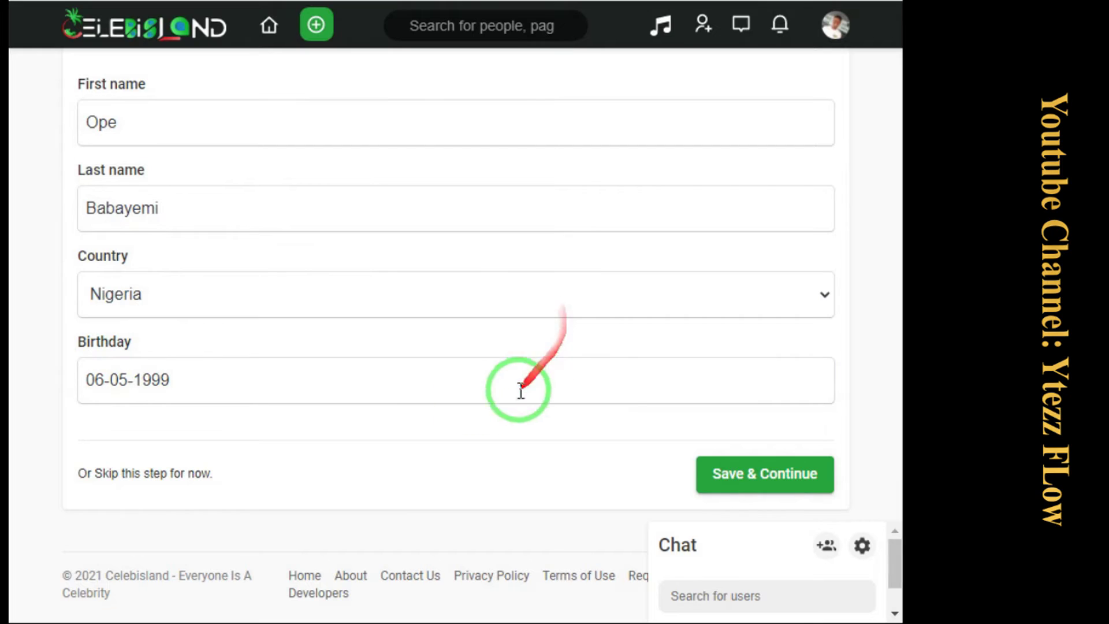
click(784, 480)
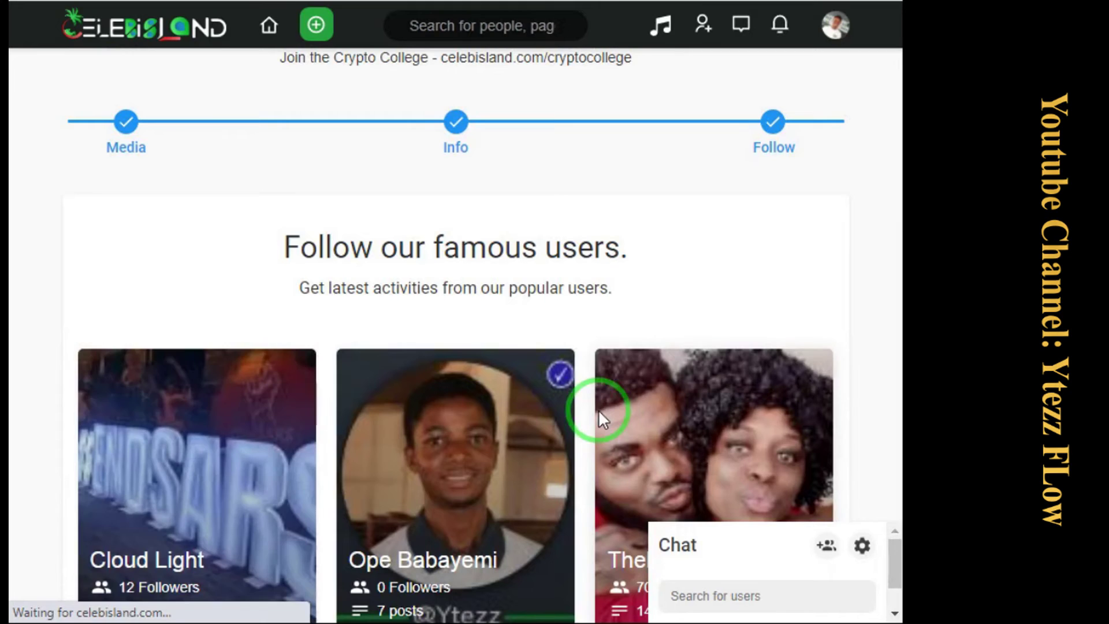
Look over the famous users suggested for following
scroll(686, 289, down, 2)
scroll(751, 254, down, 1)
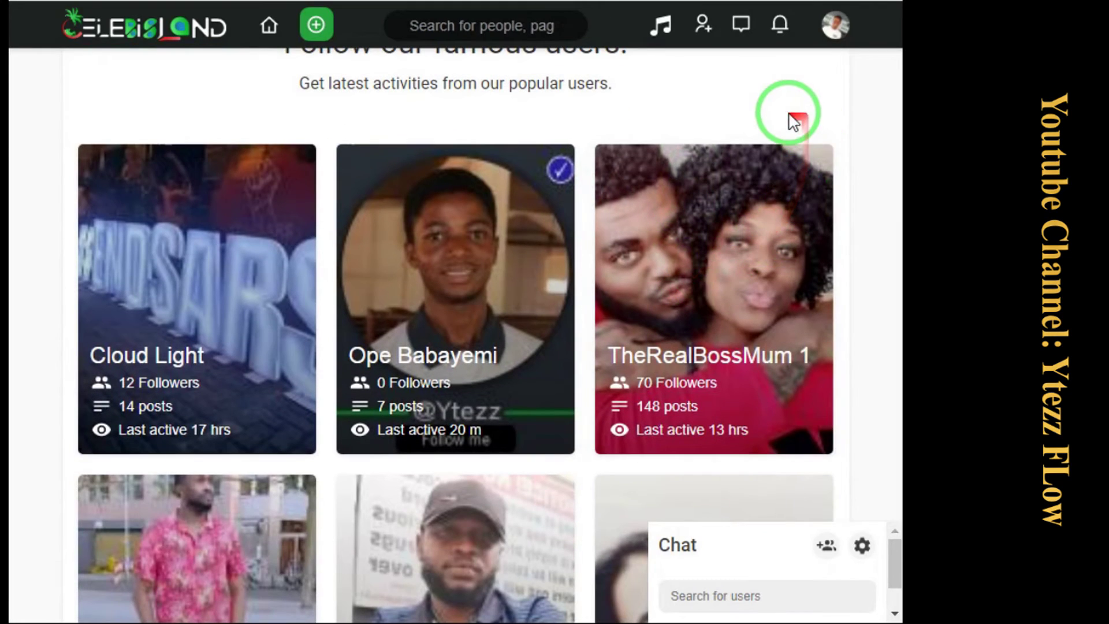
scroll(785, 119, up, 2)
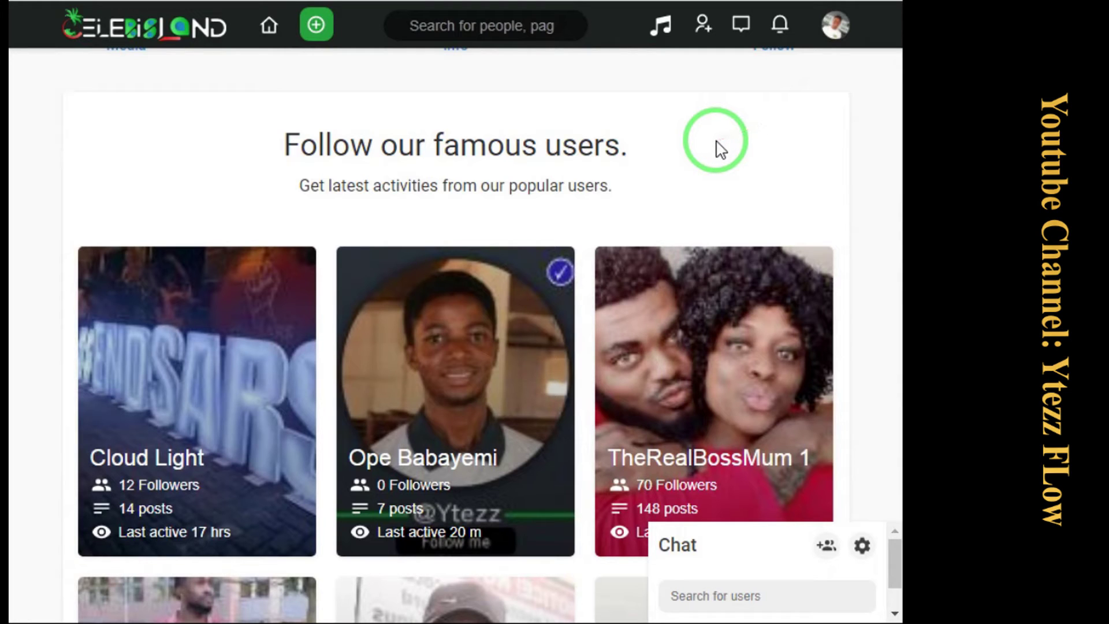
scroll(716, 145, down, 2)
scroll(718, 151, up, 2)
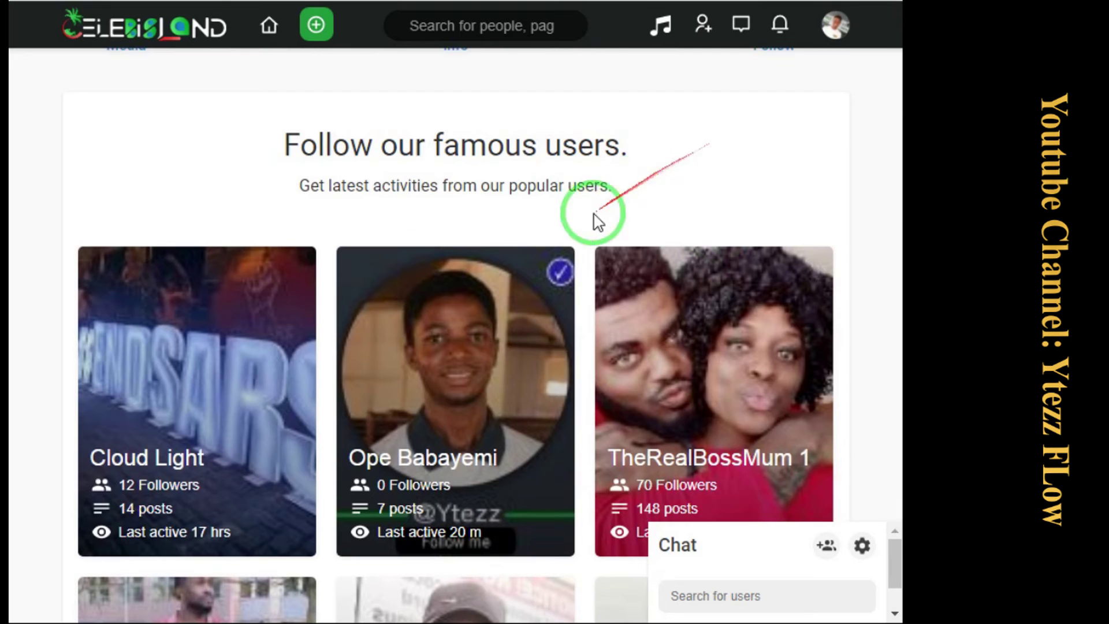
Compare the follower counts, post counts and last activity on the suggested user cards
scroll(256, 309, down, 2)
scroll(243, 277, up, 3)
scroll(340, 321, down, 5)
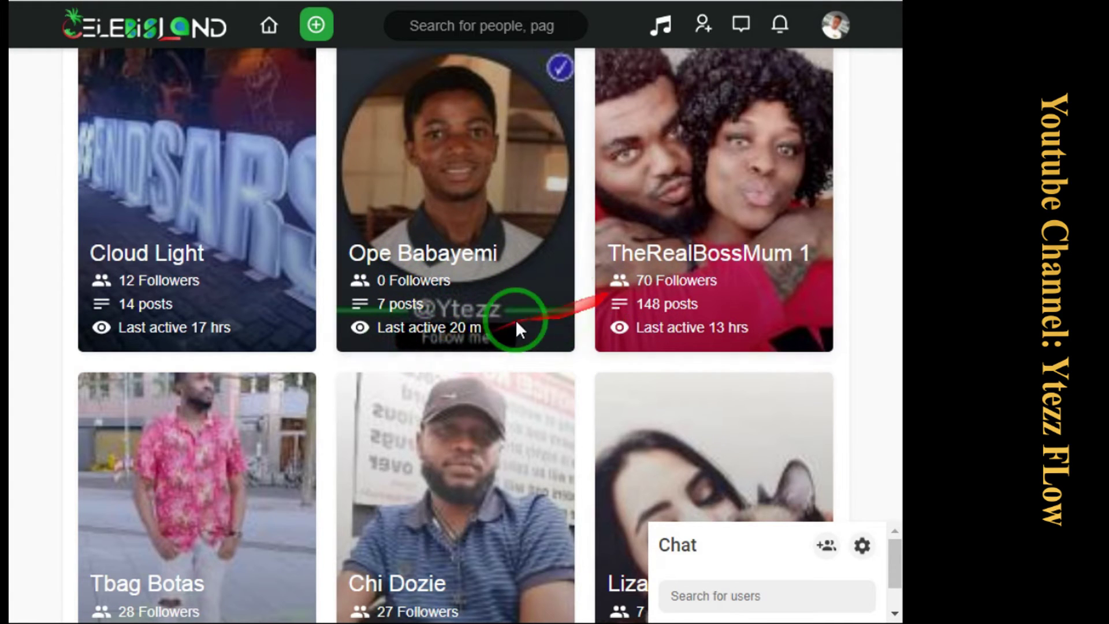
scroll(482, 346, down, 3)
scroll(311, 329, down, 8)
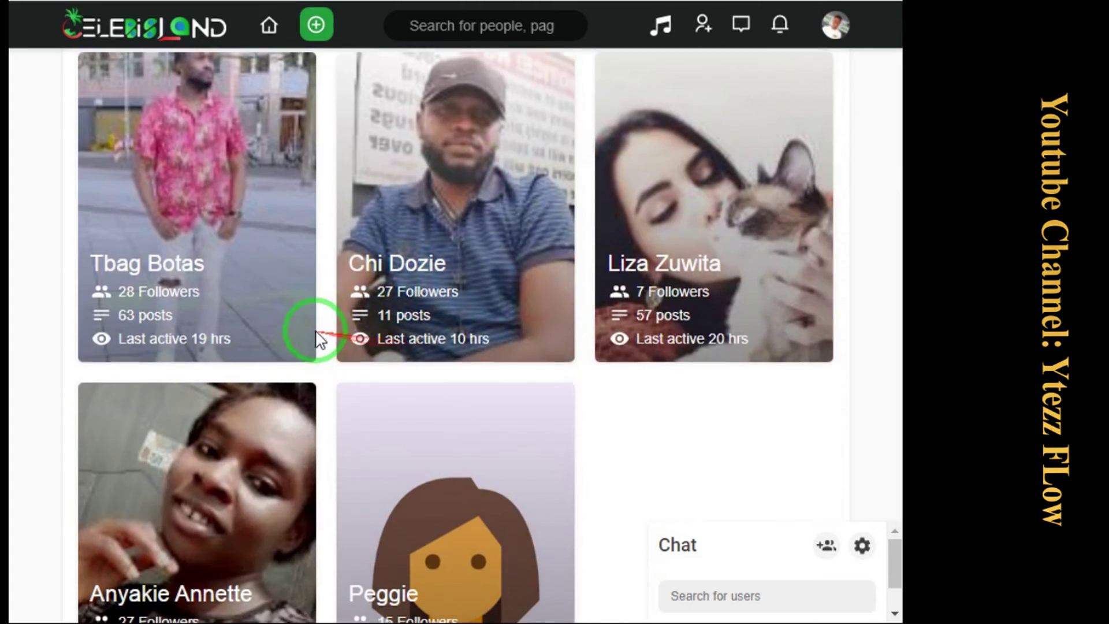
scroll(254, 327, up, 5)
scroll(257, 322, up, 9)
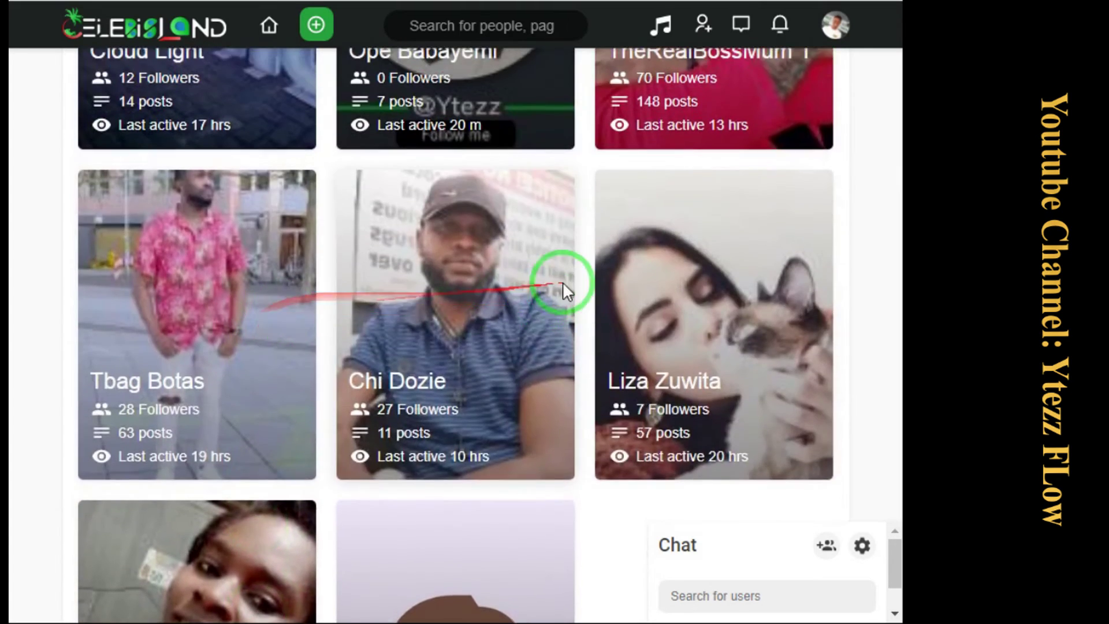
scroll(646, 346, down, 1)
scroll(645, 346, down, 8)
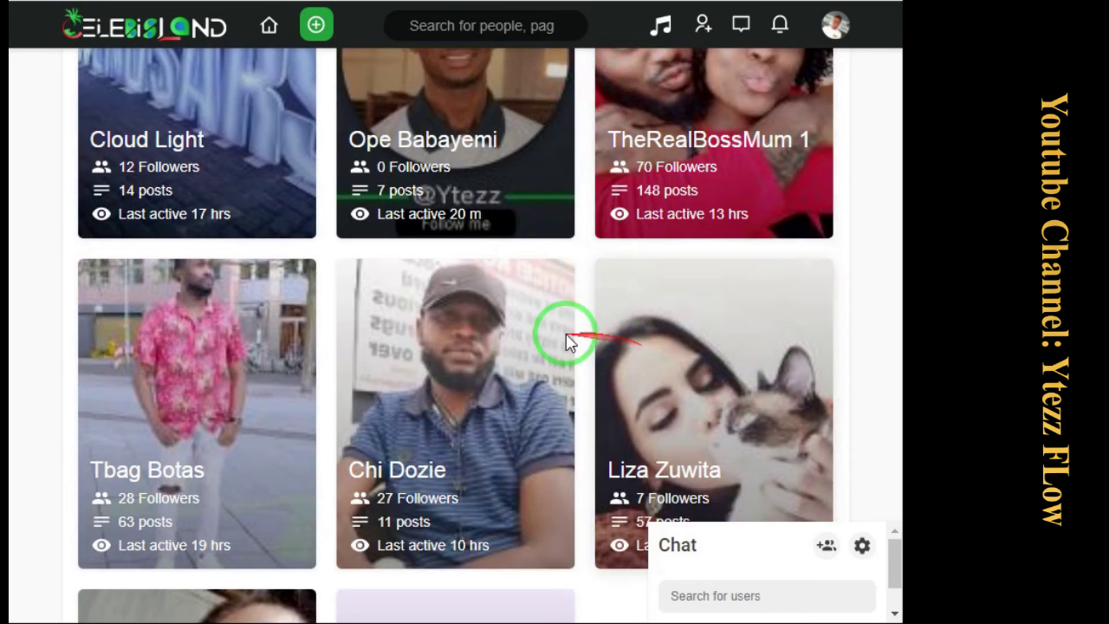
scroll(317, 341, up, 2)
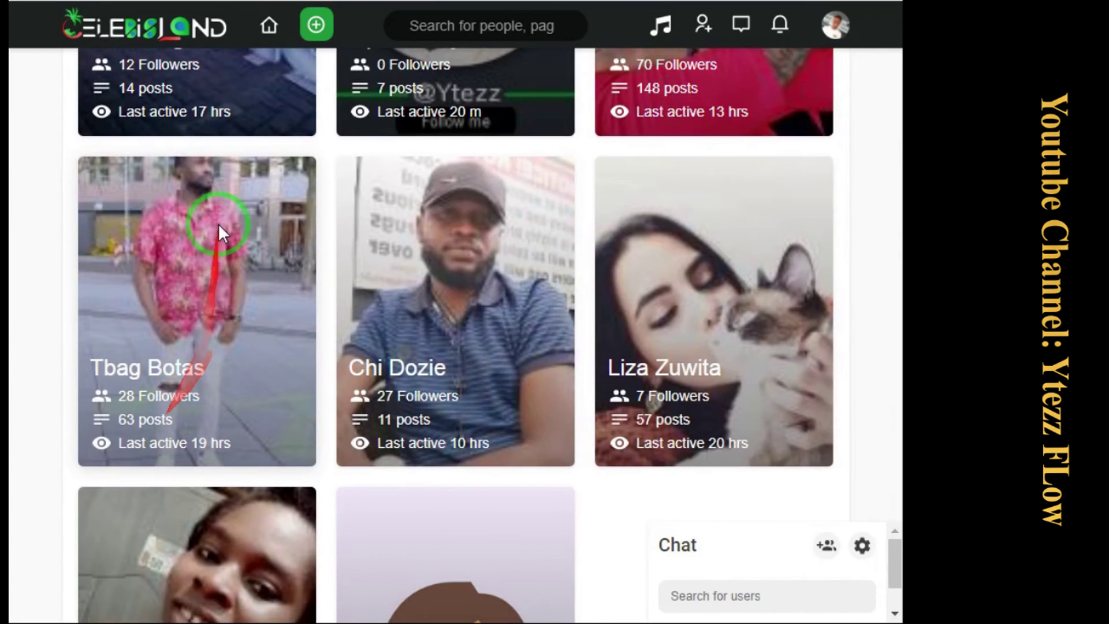
scroll(249, 409, down, 3)
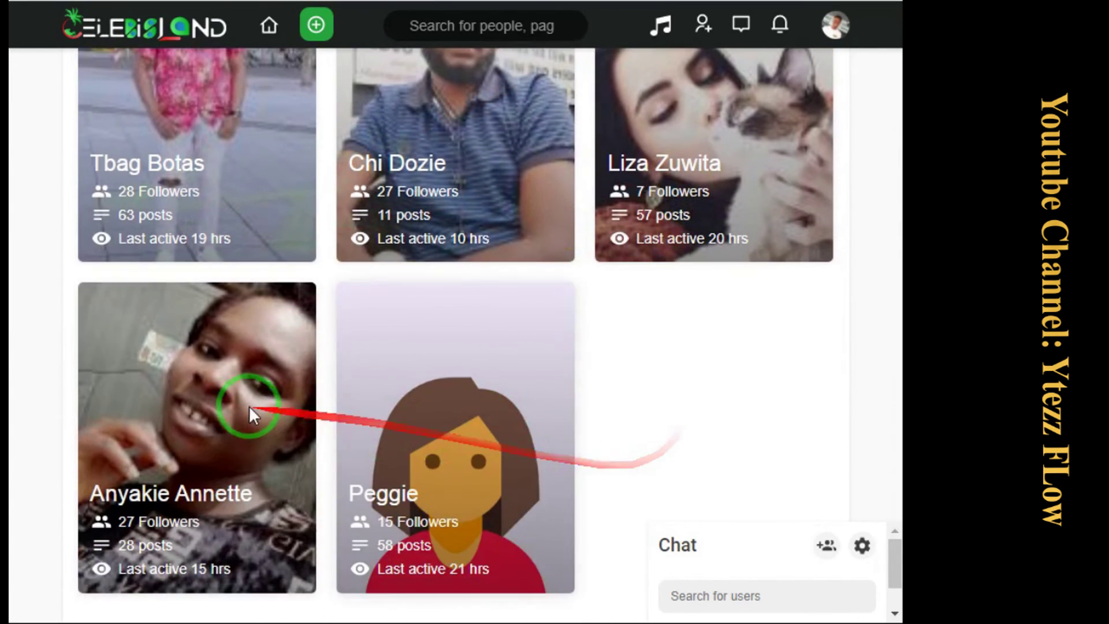
scroll(500, 503, up, 10)
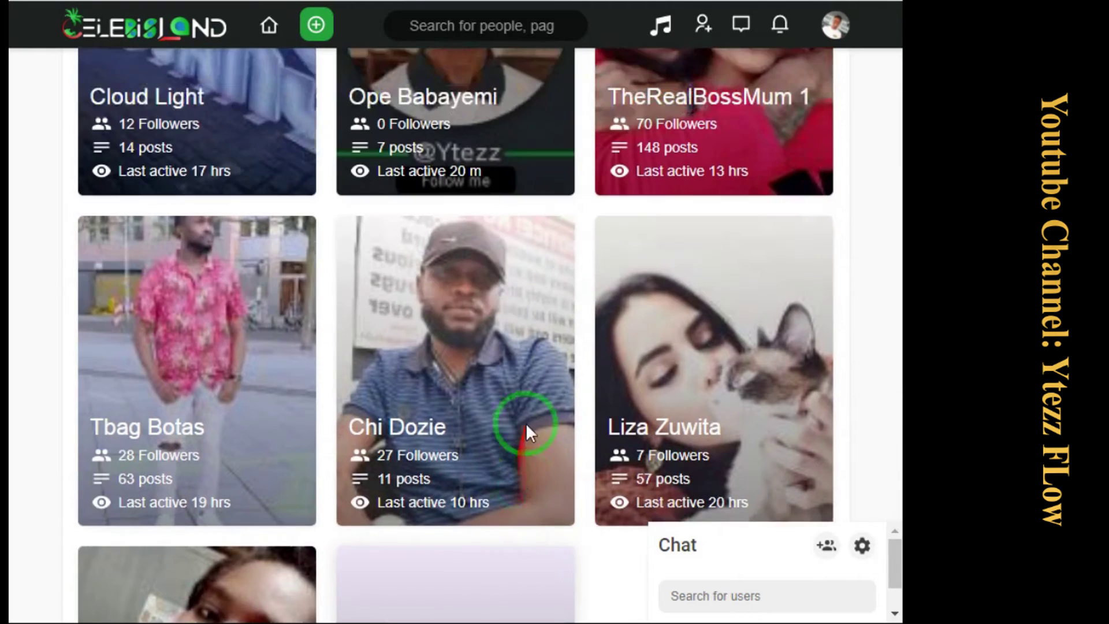
scroll(421, 423, down, 3)
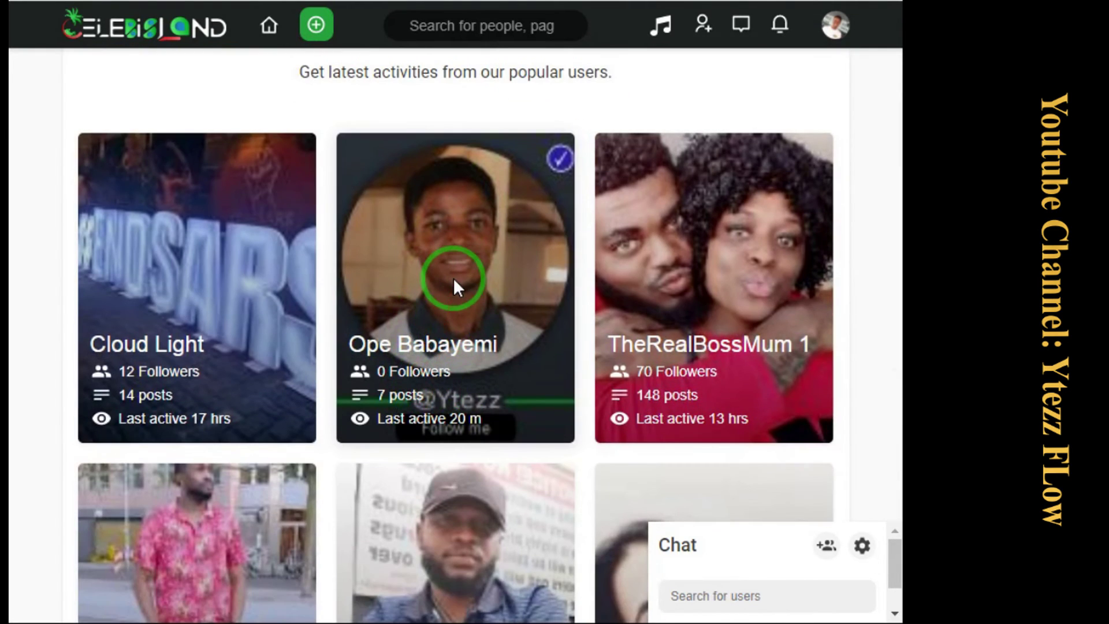
scroll(533, 173, up, 3)
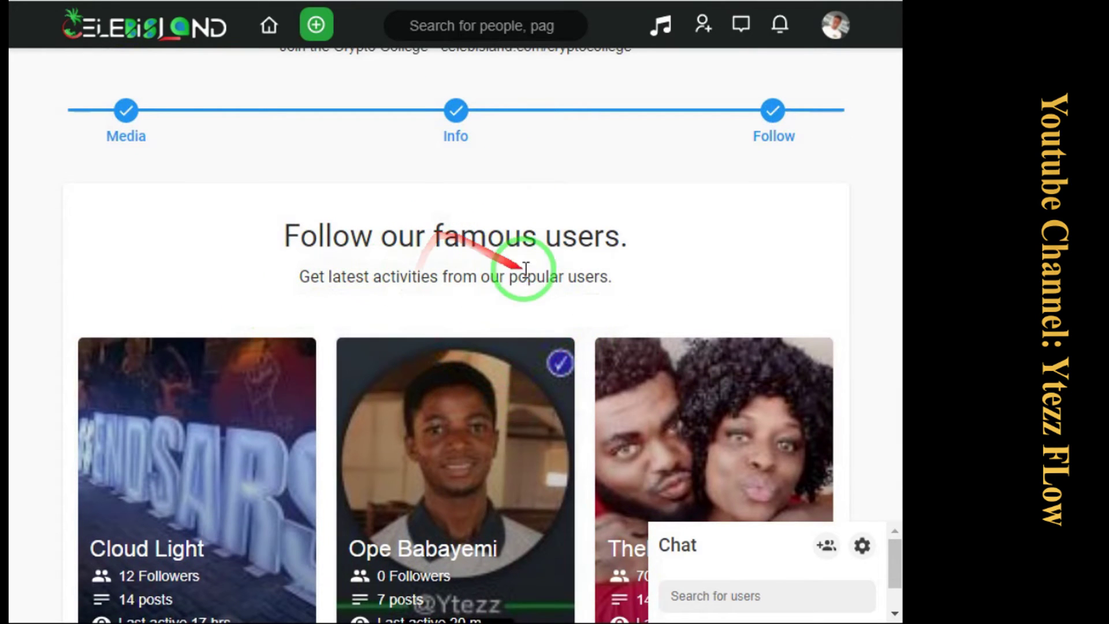
scroll(539, 327, down, 7)
scroll(471, 315, up, 4)
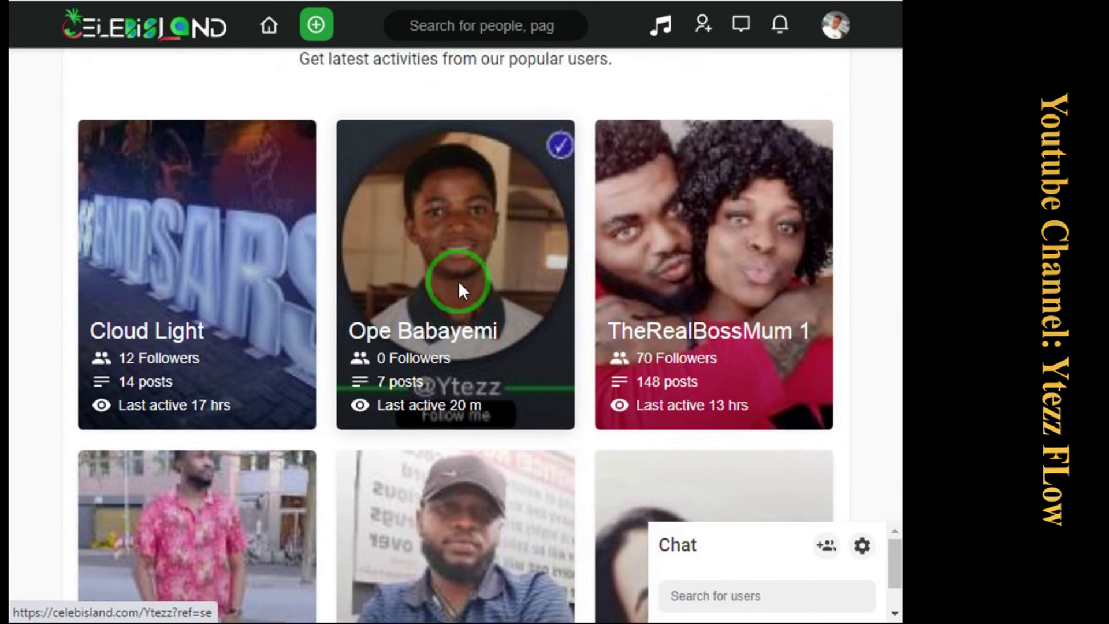
scroll(456, 271, down, 1)
click(456, 254)
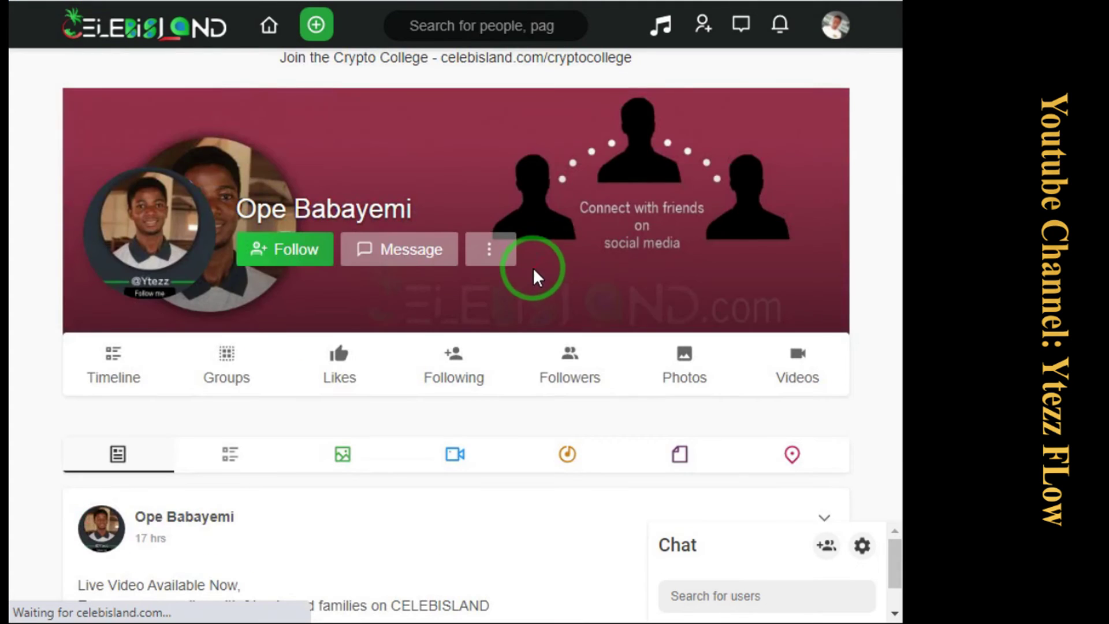
scroll(532, 267, down, 3)
scroll(461, 322, up, 3)
click(284, 245)
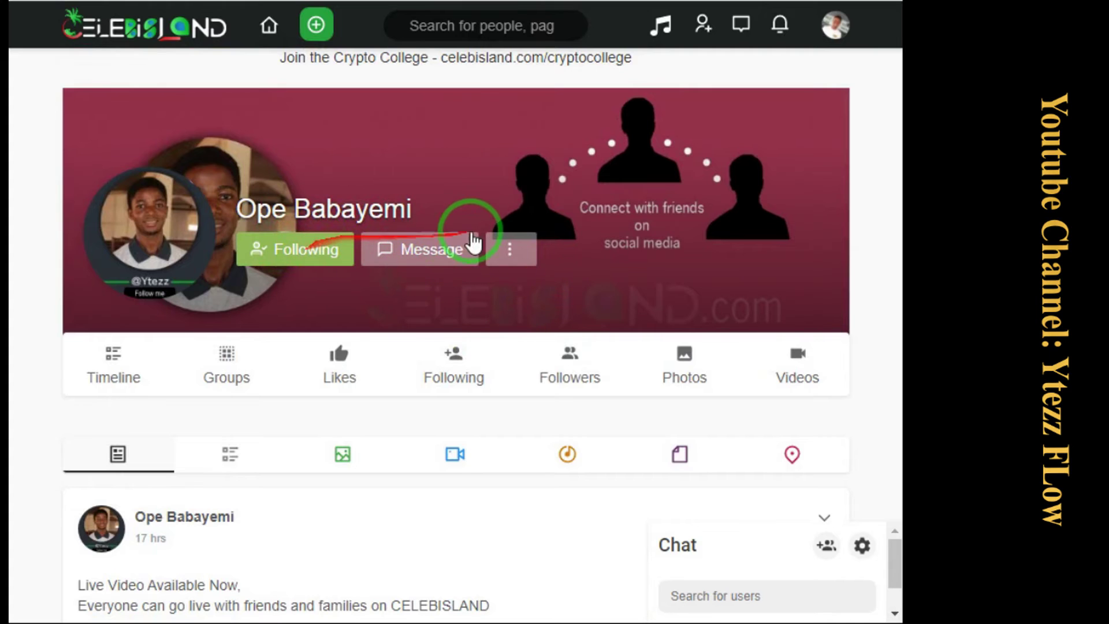
scroll(716, 173, down, 6)
scroll(718, 179, down, 5)
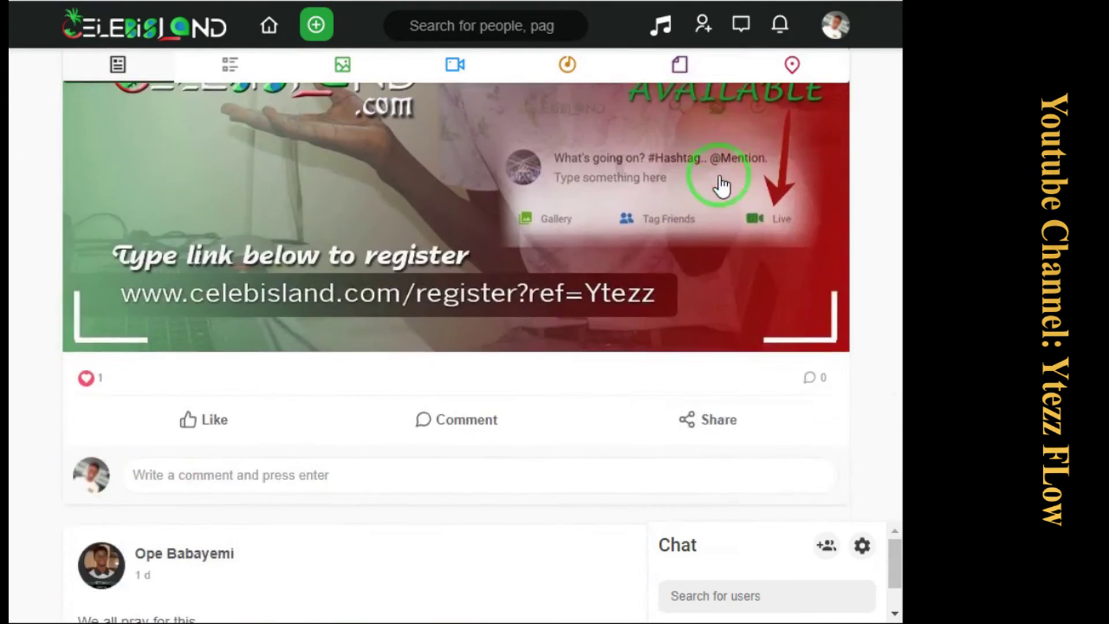
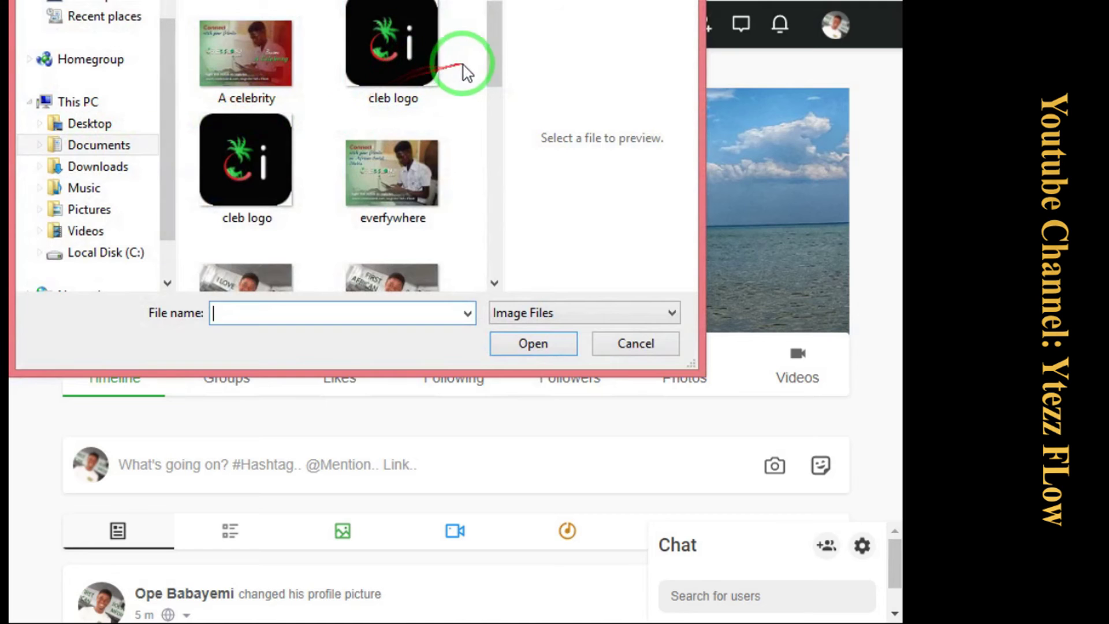
Upload the Logo1 image as the profile cover and save it in its current position
drag(489, 76, 498, 158)
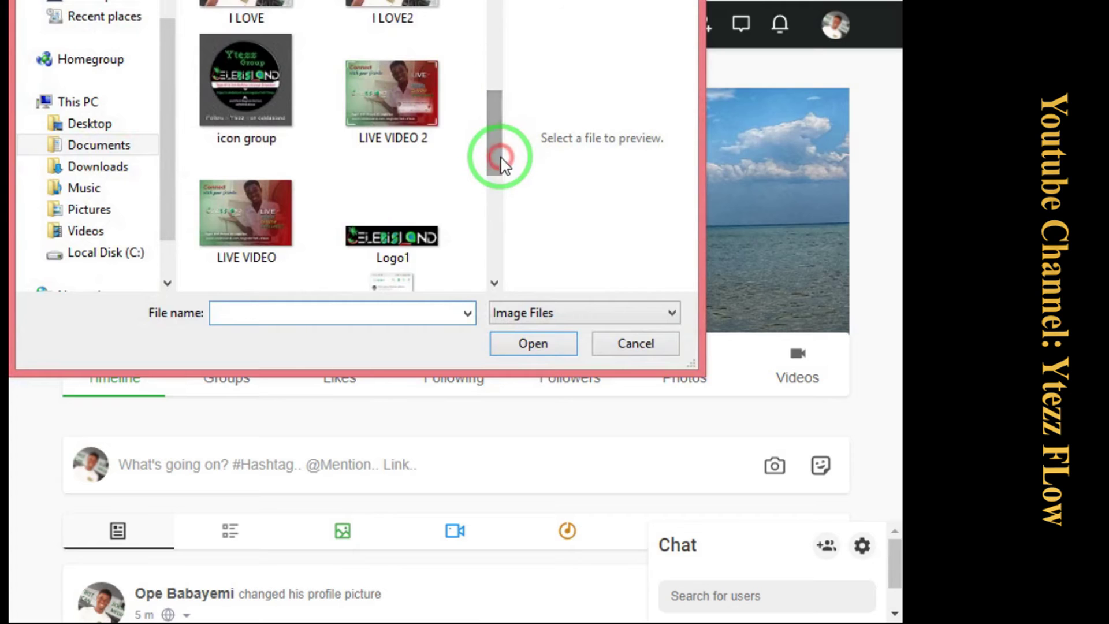
click(370, 242)
click(515, 342)
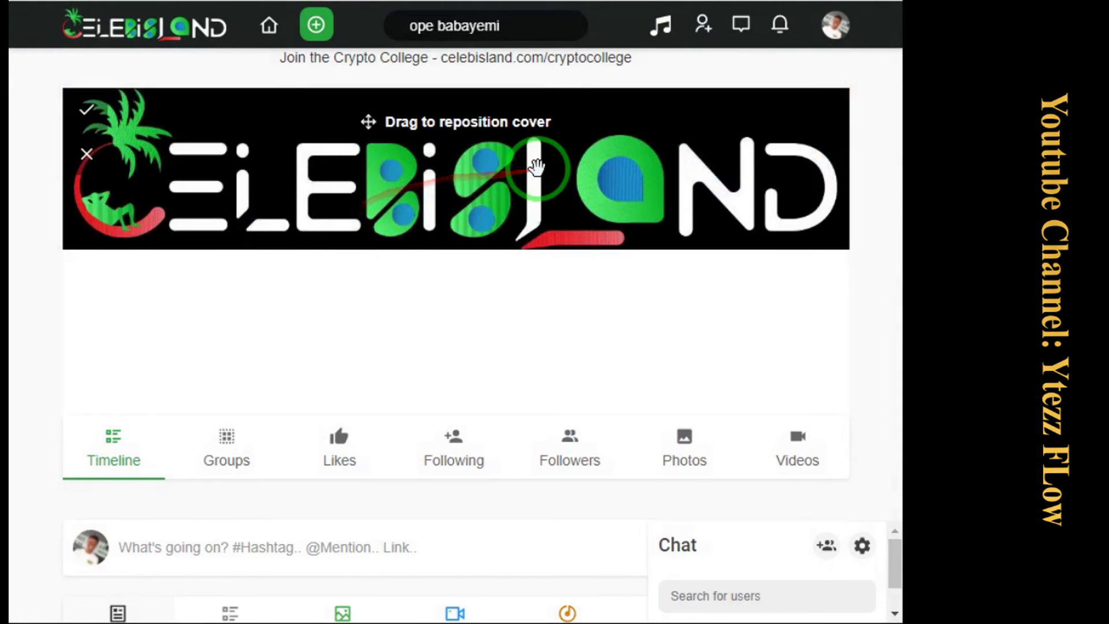
click(89, 113)
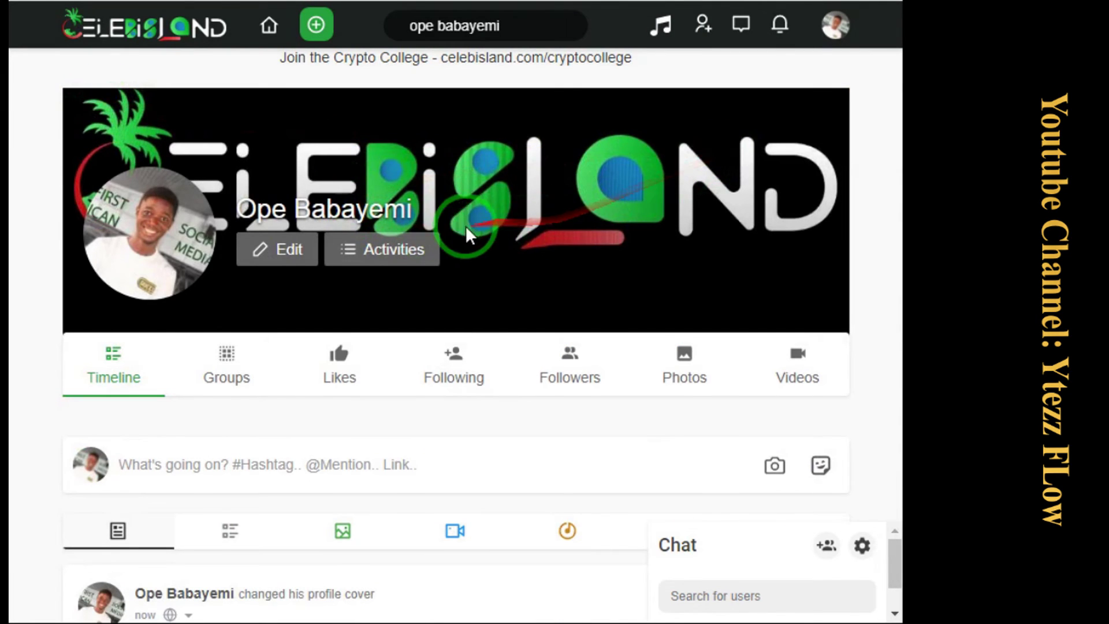
Review the updated profile page with its sections and the new cover post on the timeline
scroll(450, 222, down, 3)
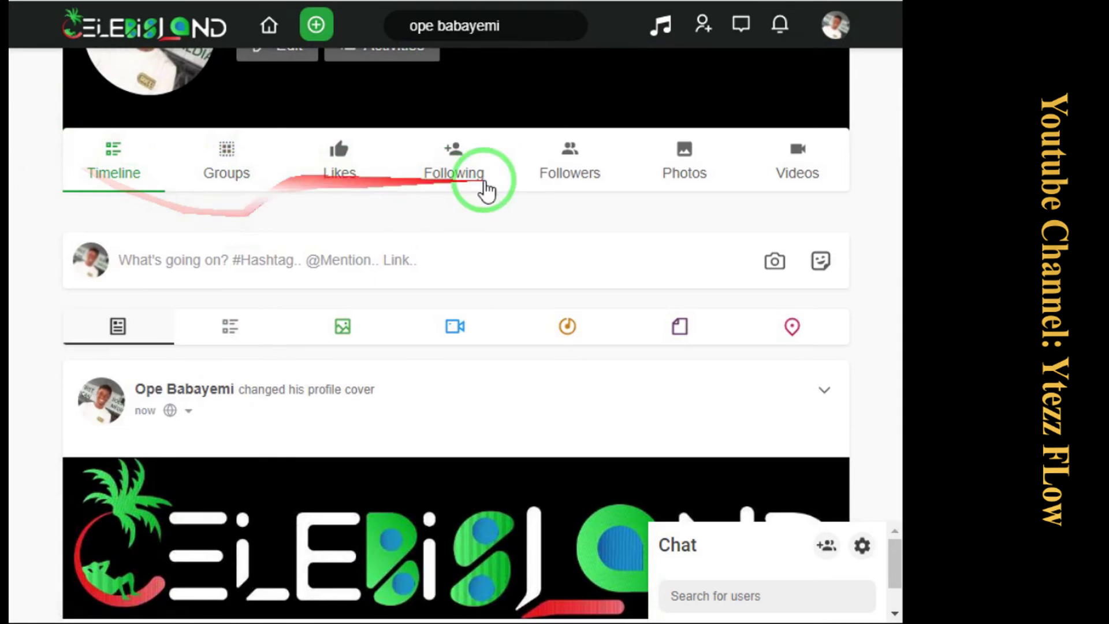
scroll(535, 181, down, 2)
scroll(163, 231, down, 2)
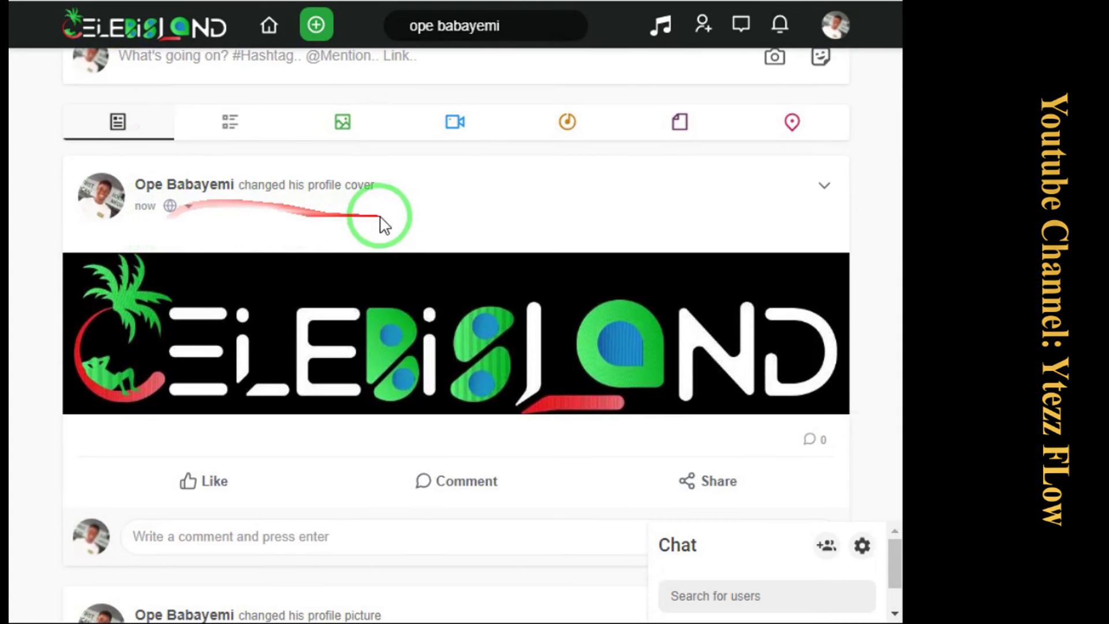
scroll(211, 156, up, 2)
scroll(320, 196, up, 4)
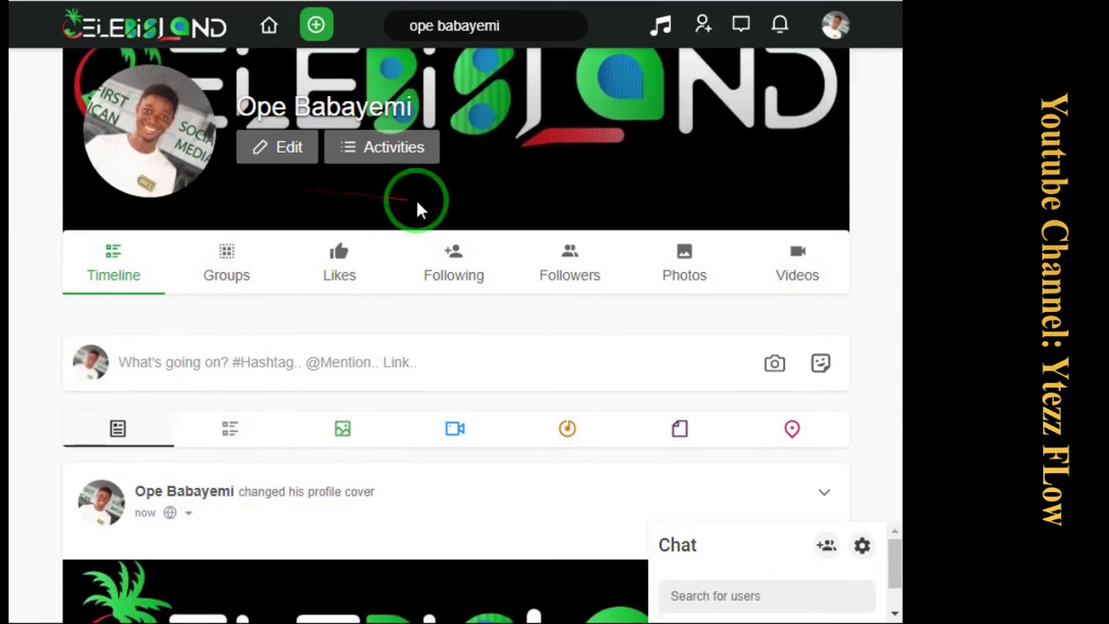
scroll(570, 317, down, 4)
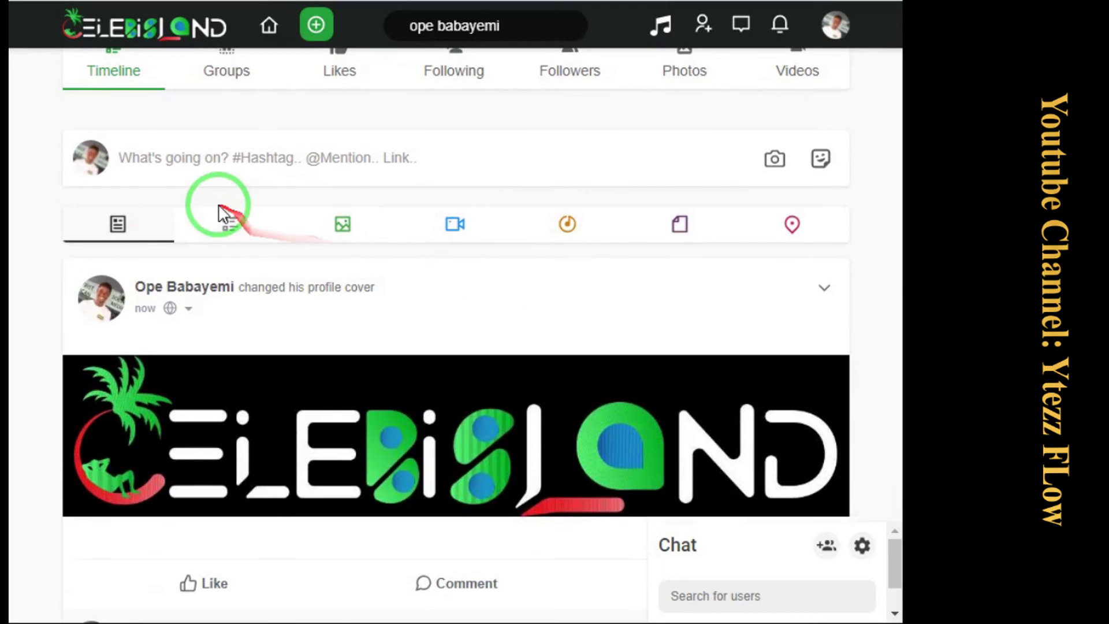
scroll(510, 179, down, 3)
scroll(511, 187, down, 11)
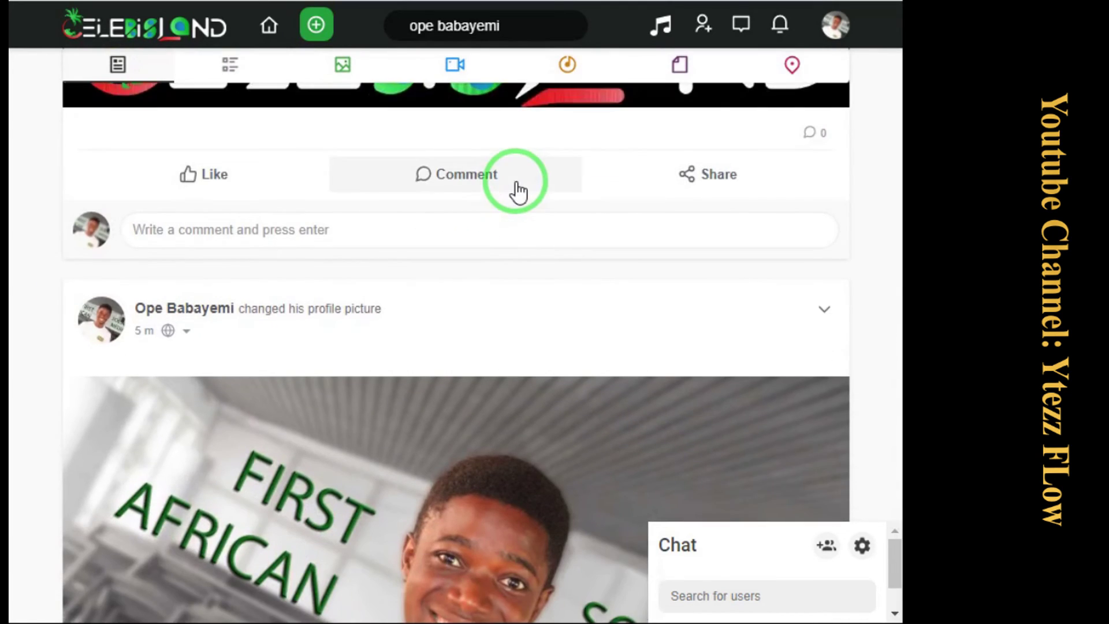
Find the Profile Completion checklist on the profile page and open the profile settings from the "Add your workplace" item
scroll(518, 190, down, 7)
scroll(515, 185, up, 4)
scroll(514, 191, down, 4)
scroll(497, 182, down, 2)
scroll(369, 181, up, 2)
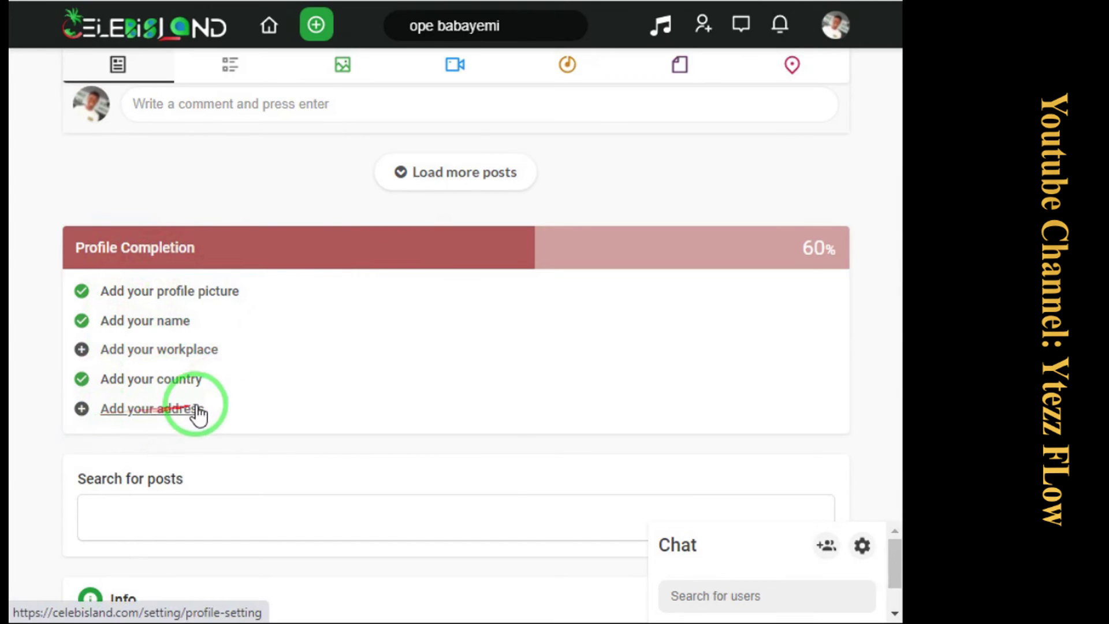
right_click(152, 358)
click(178, 358)
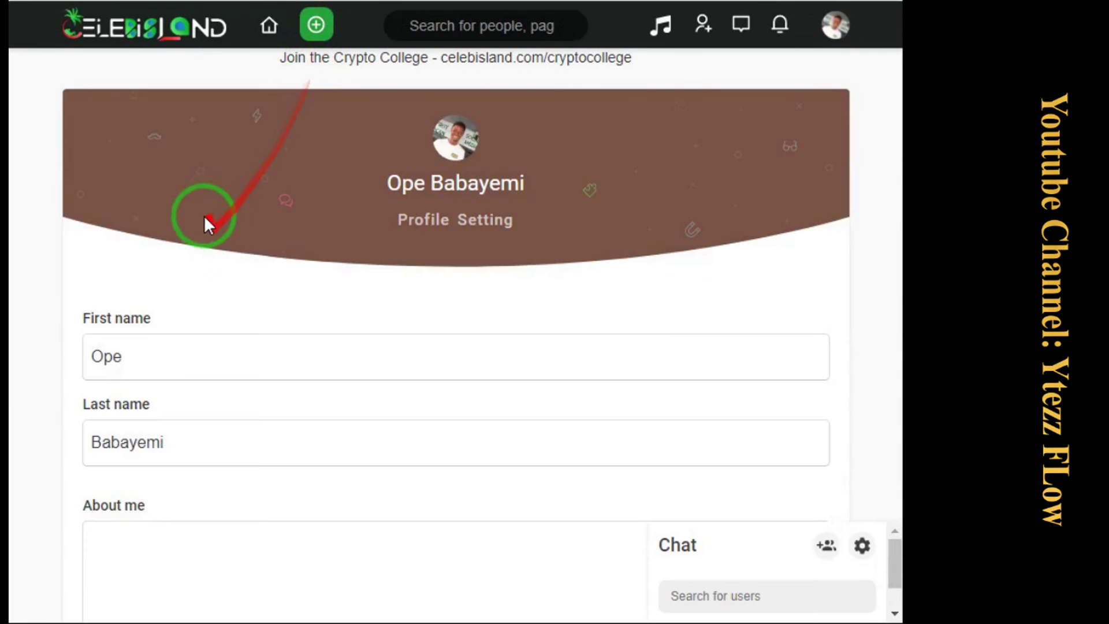
Fill in About me in the profile settings with "Am a freelancer, A graphics designer, A website designer and much more"
scroll(260, 260, down, 2)
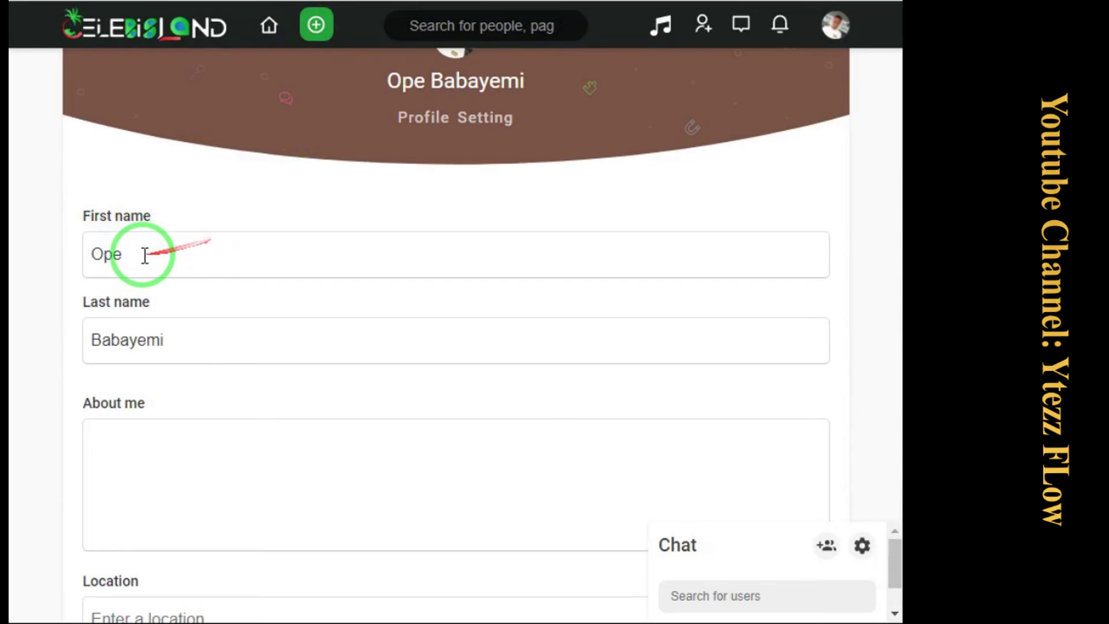
scroll(136, 253, down, 2)
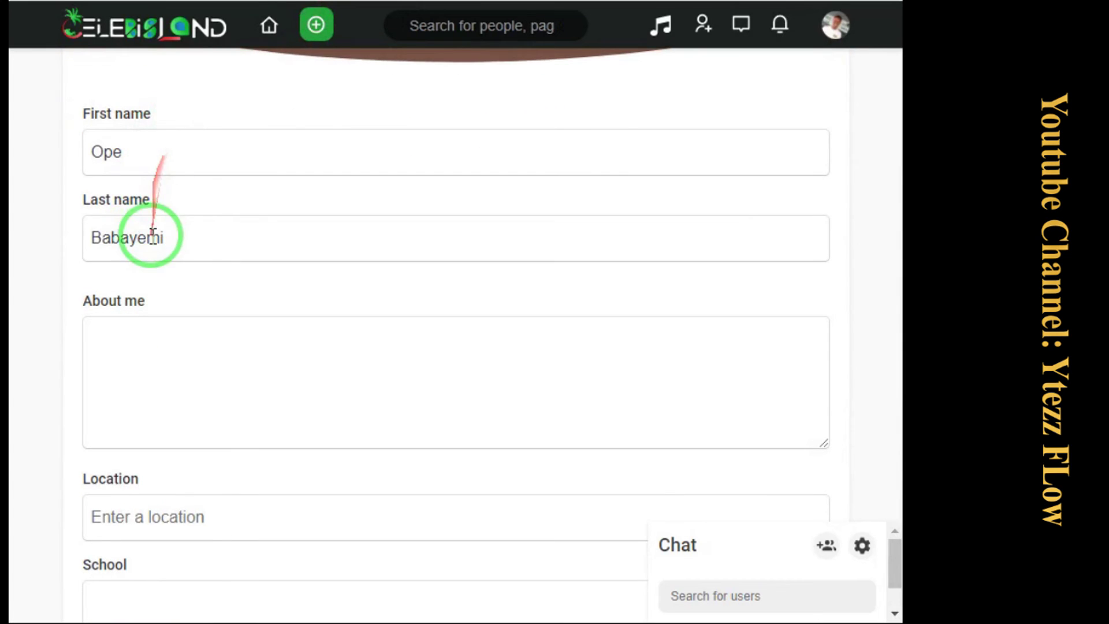
click(153, 157)
drag(159, 150, 54, 144)
drag(179, 159, 174, 355)
click(191, 352)
scroll(193, 337, down, 2)
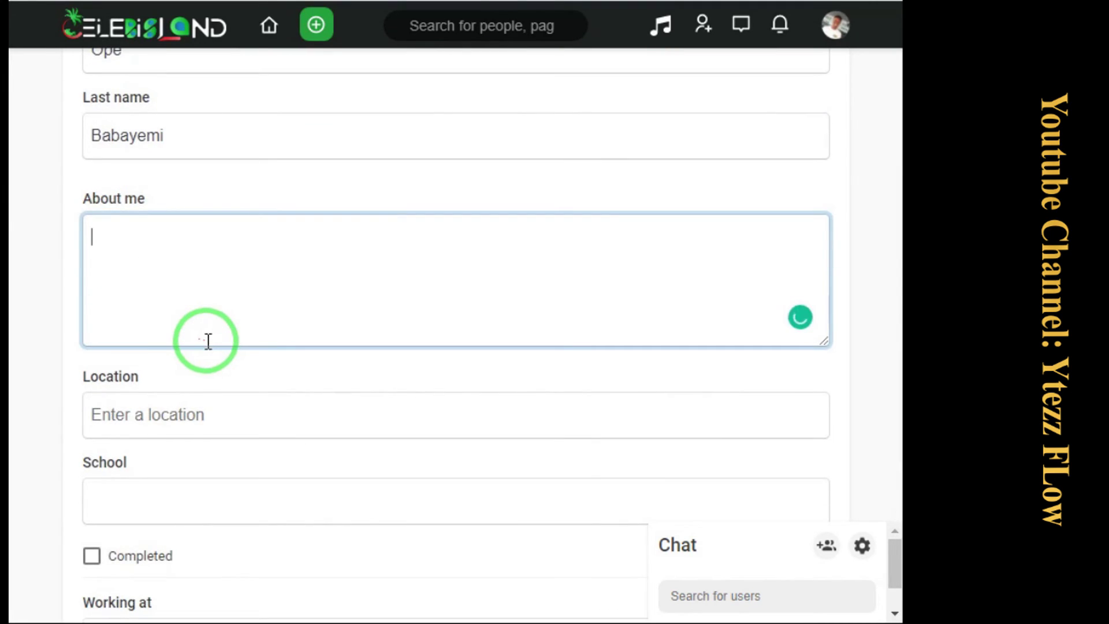
scroll(208, 341, up, 2)
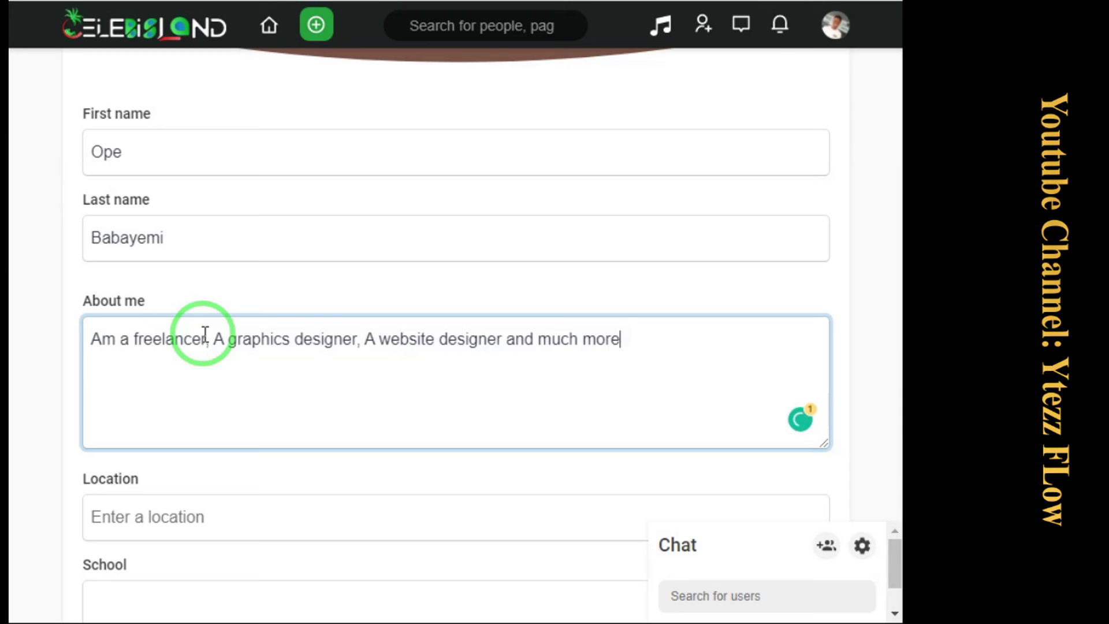
Fill in the Location with the account holder's street address from the first saved address suggestion
scroll(589, 307, down, 5)
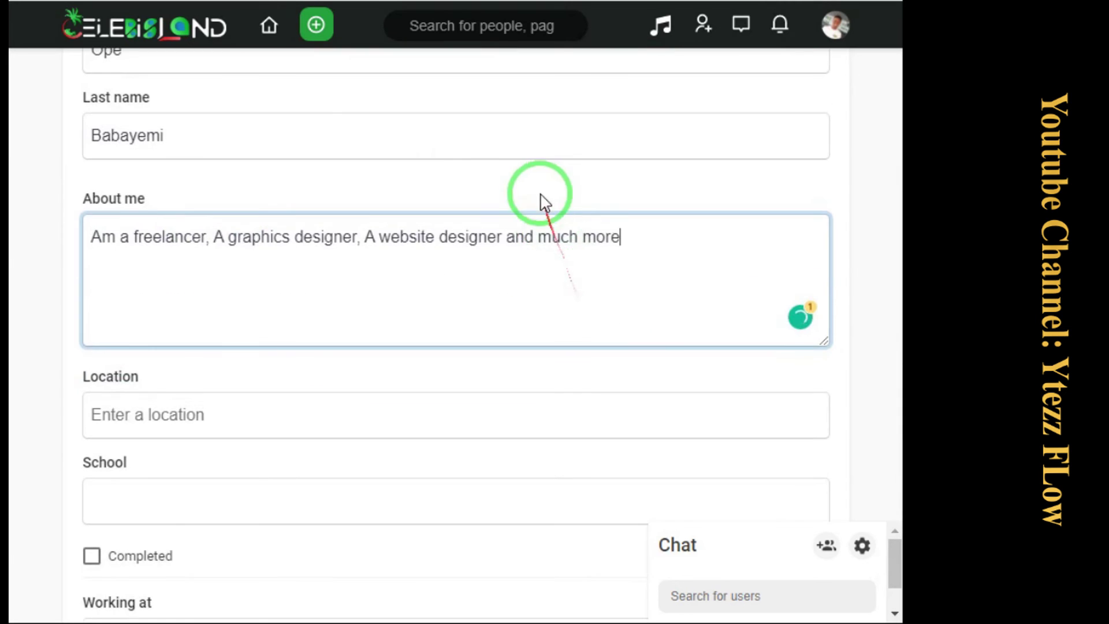
scroll(312, 142, up, 2)
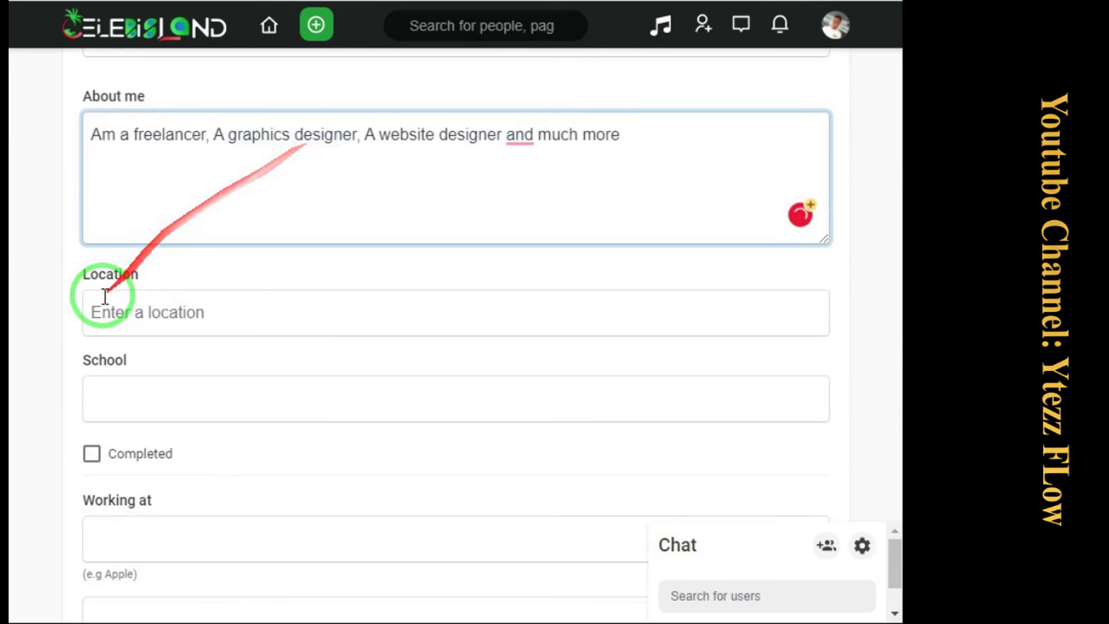
click(149, 313)
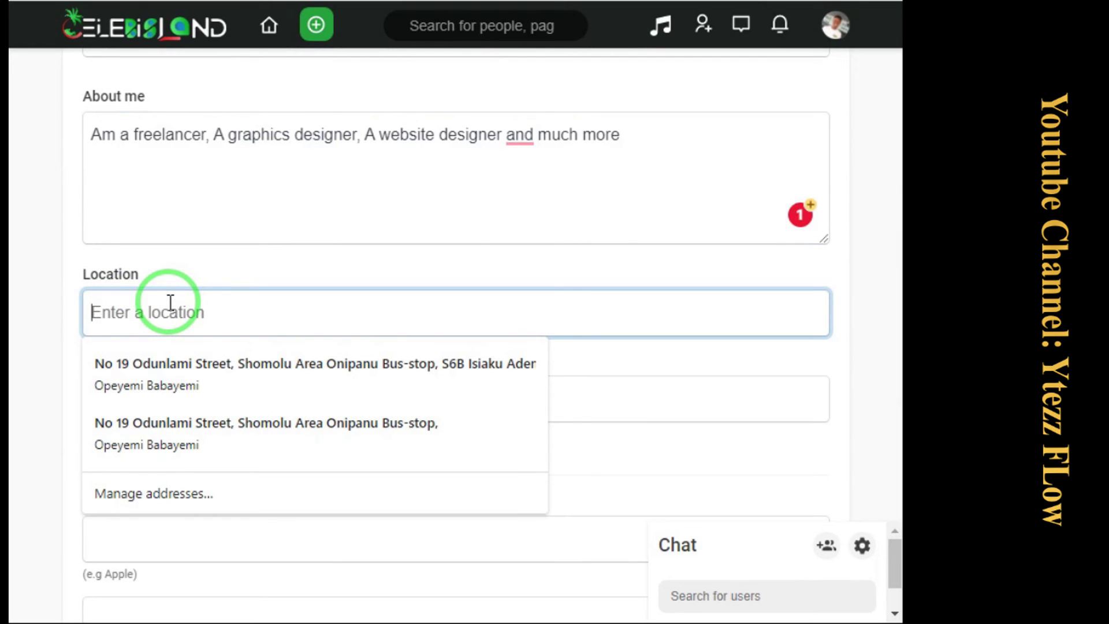
click(189, 363)
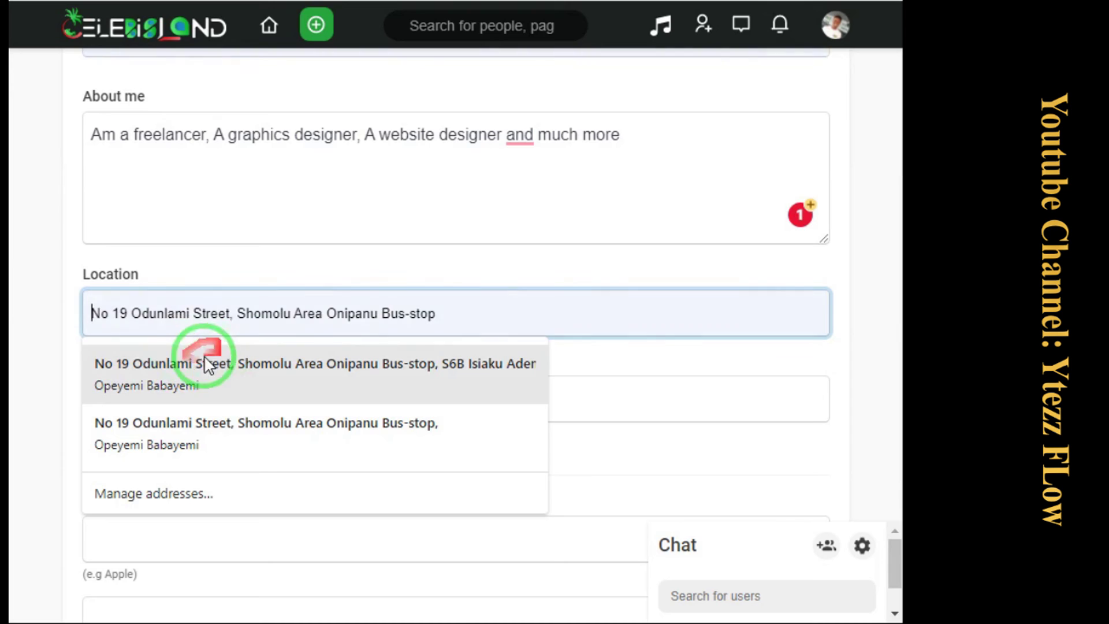
click(186, 355)
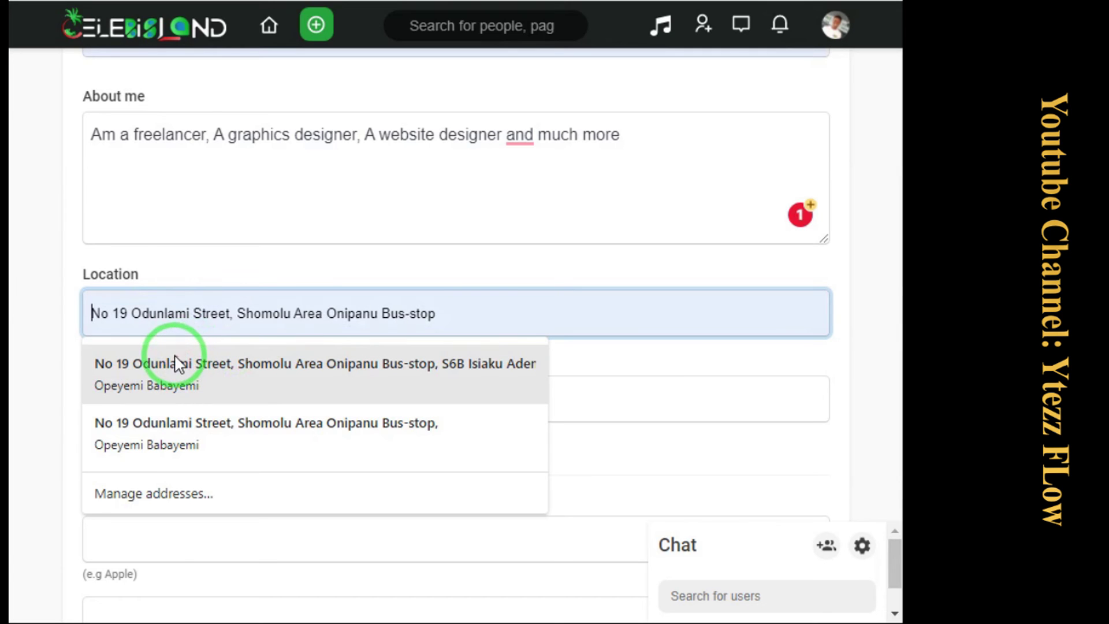
drag(98, 310, 260, 314)
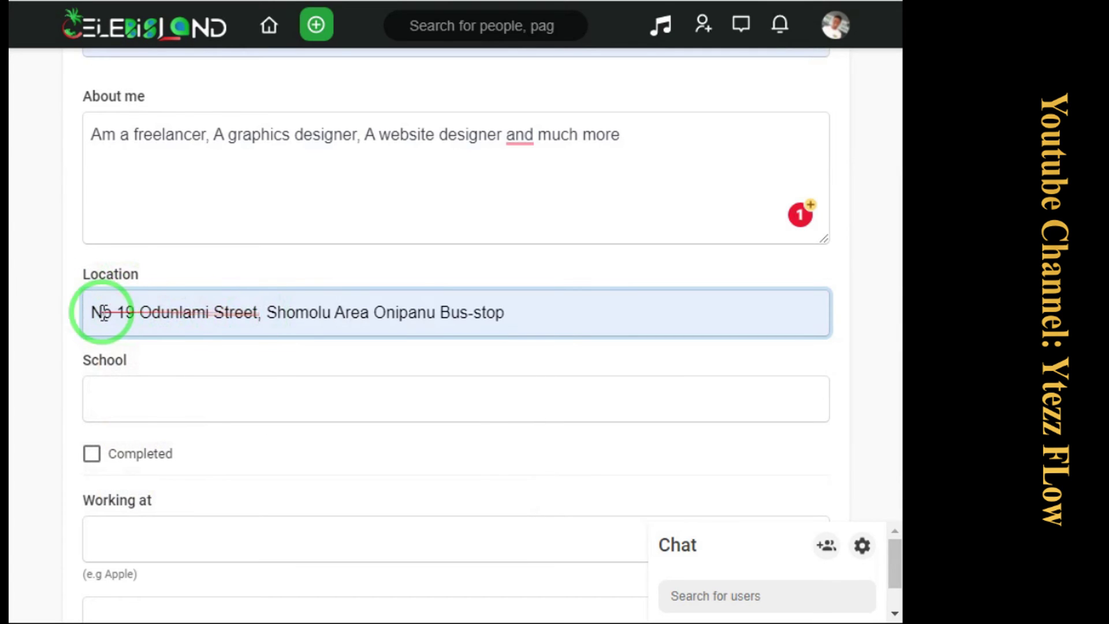
scroll(447, 280, down, 2)
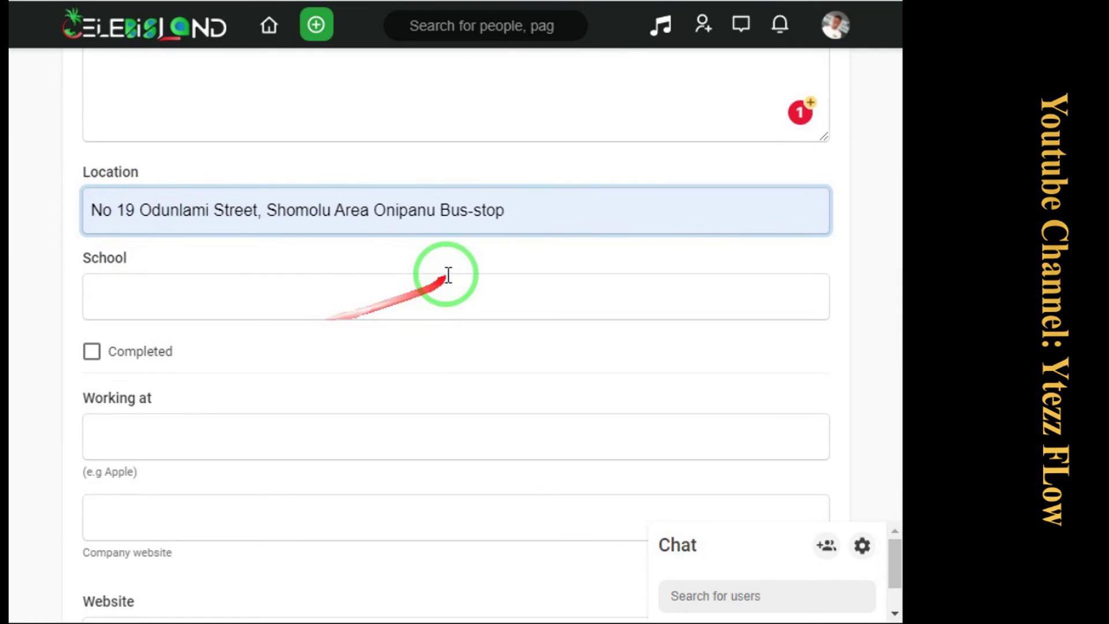
Set School to "Unilag" and Working at to "Freelancer" in the profile settings using the saved suggestions
click(168, 297)
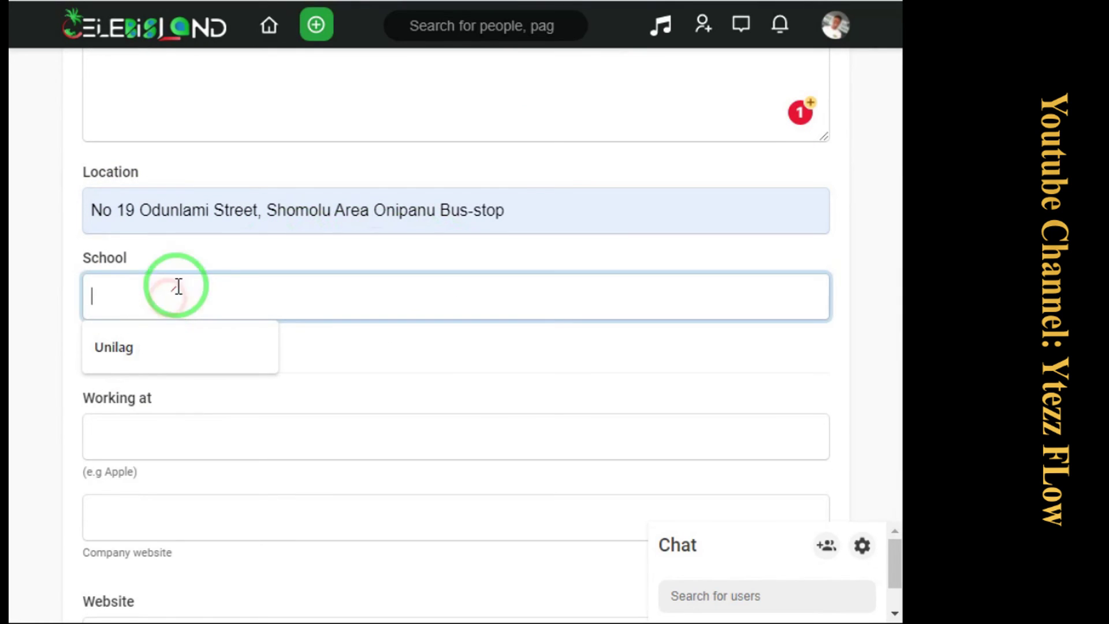
click(96, 347)
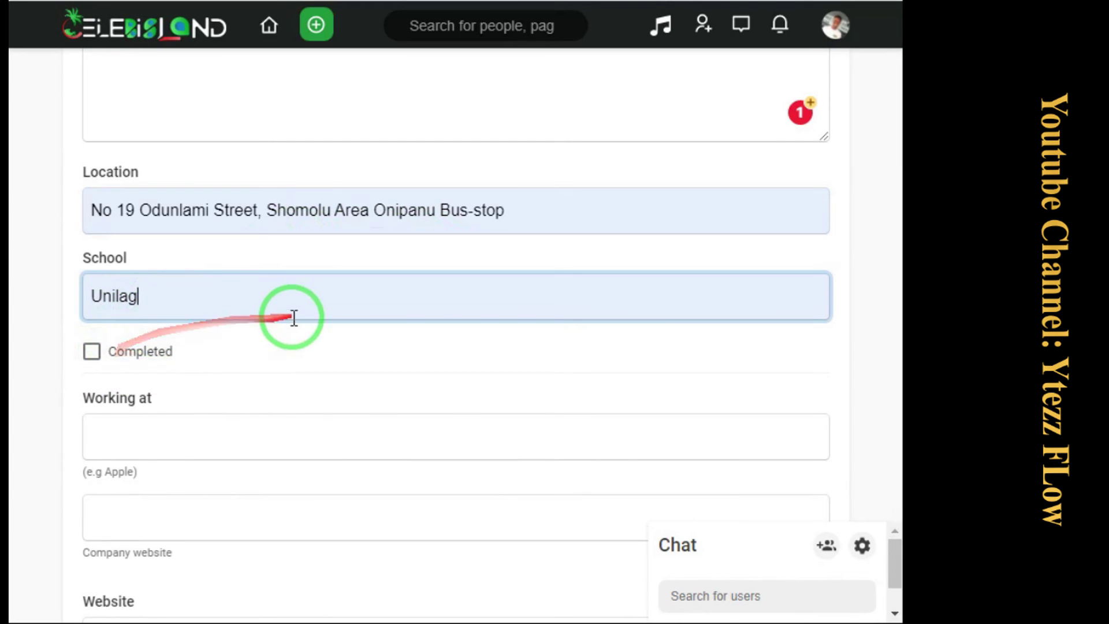
scroll(292, 314, down, 3)
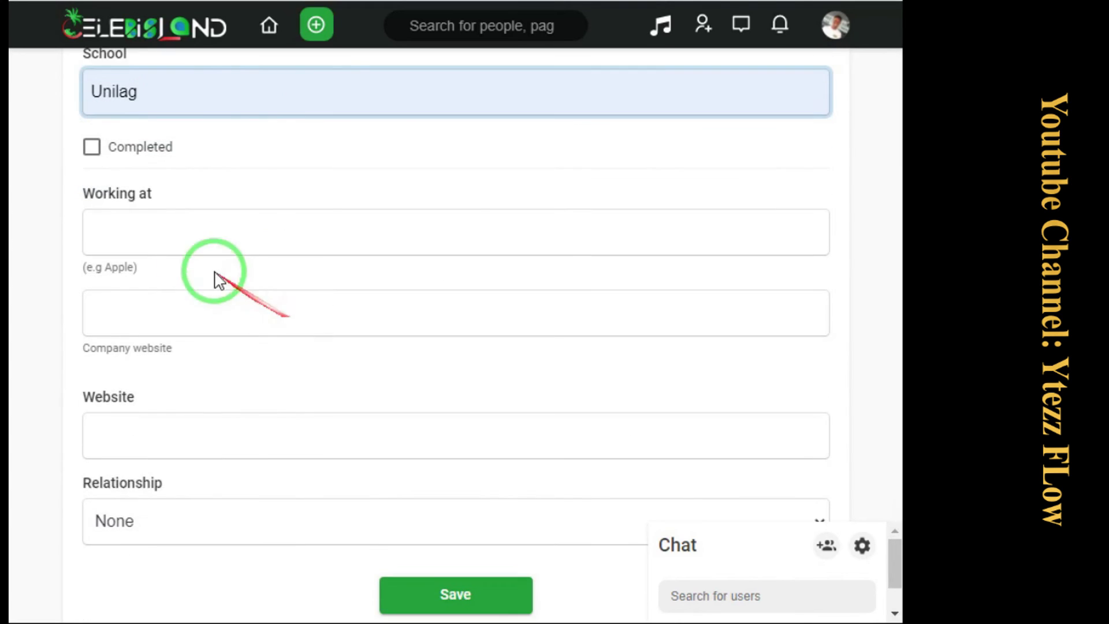
click(155, 225)
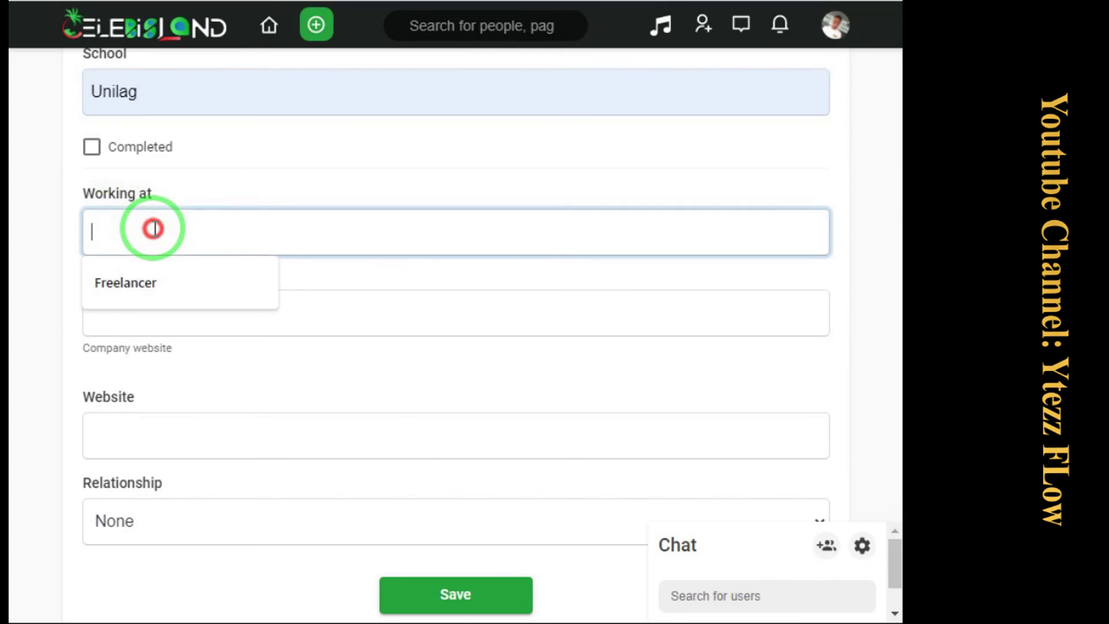
click(155, 279)
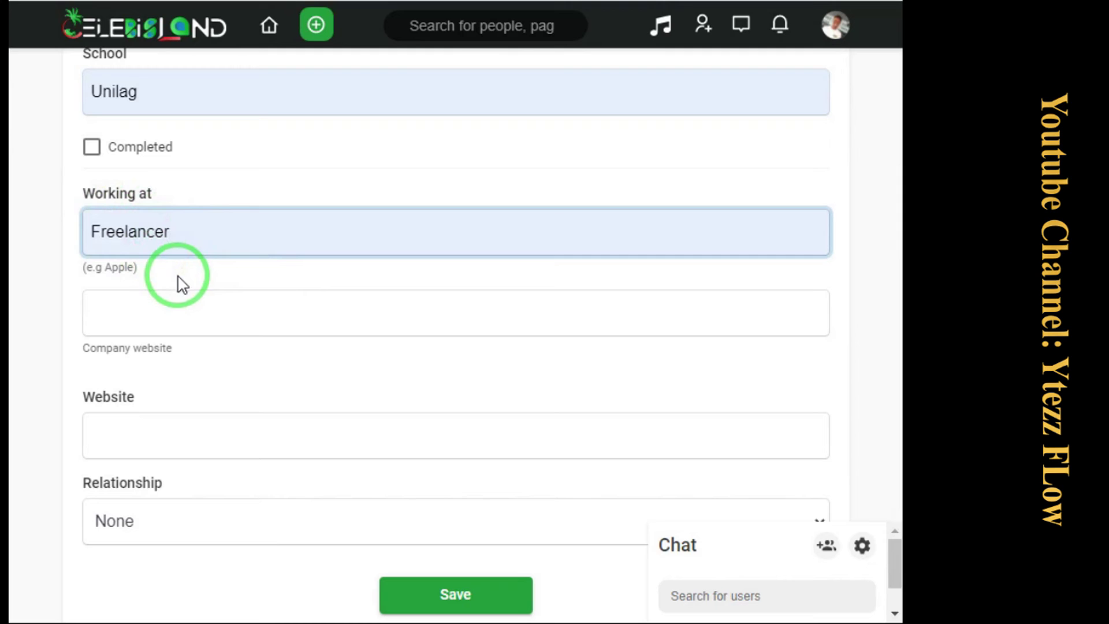
click(159, 306)
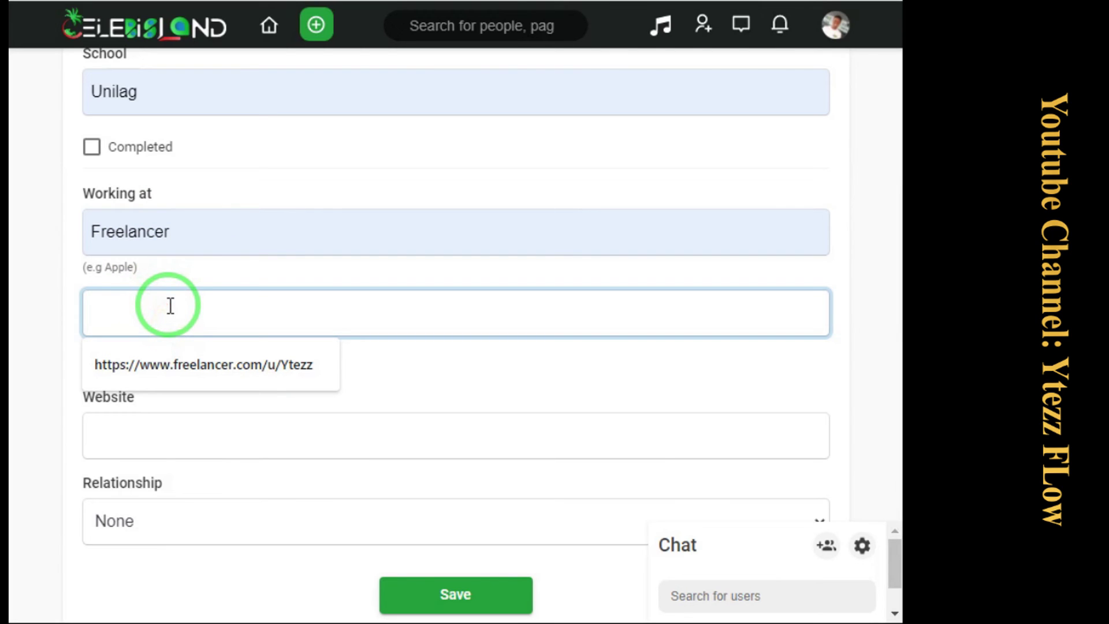
click(421, 373)
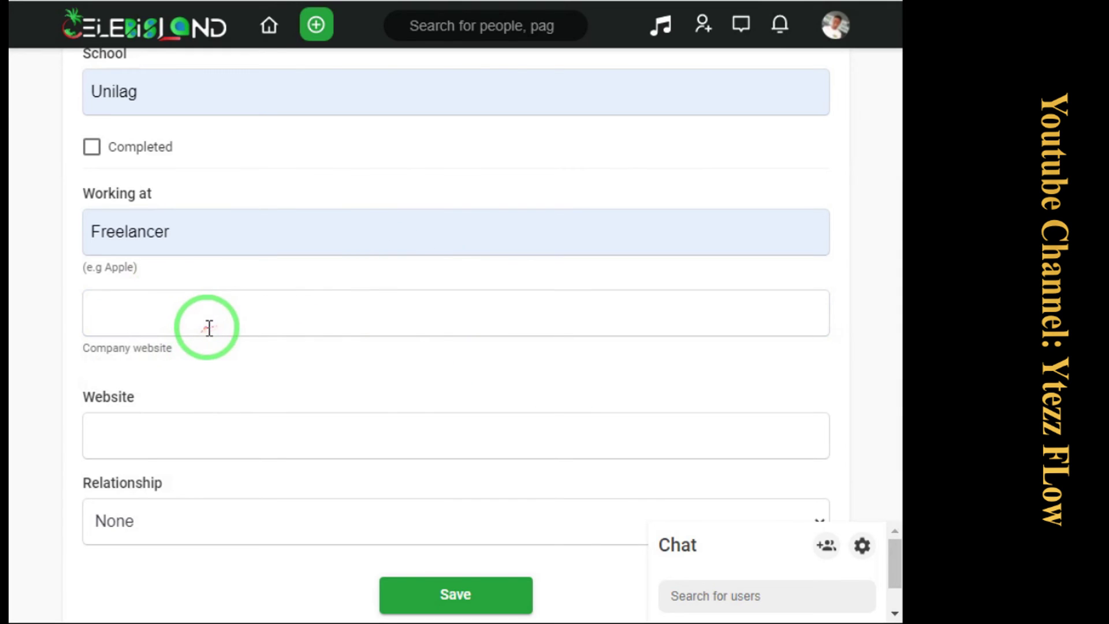
click(154, 317)
click(173, 364)
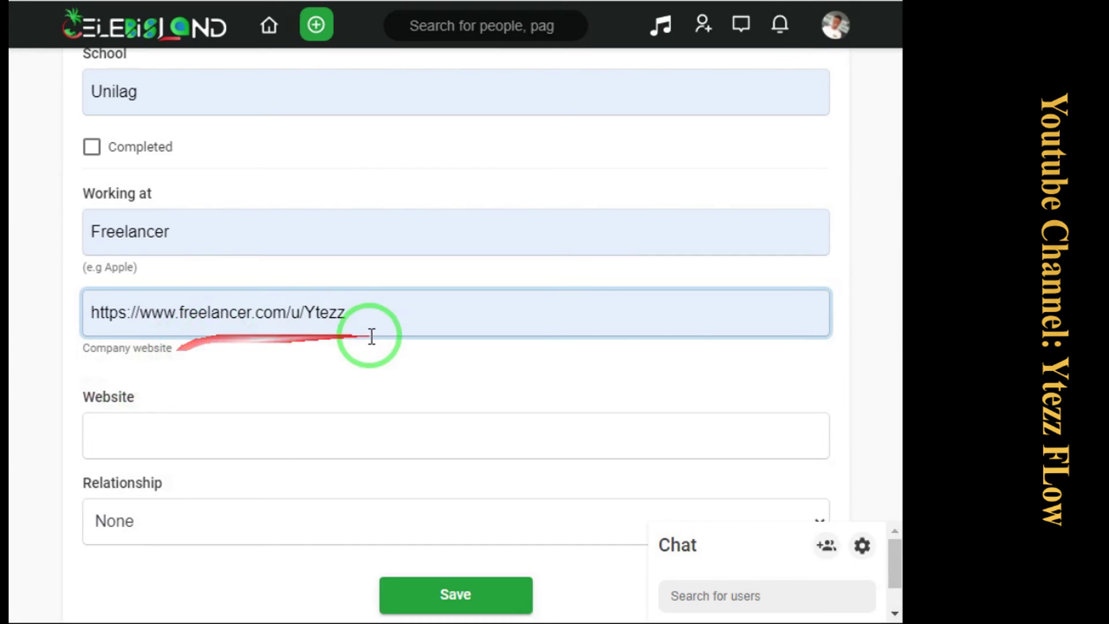
click(307, 374)
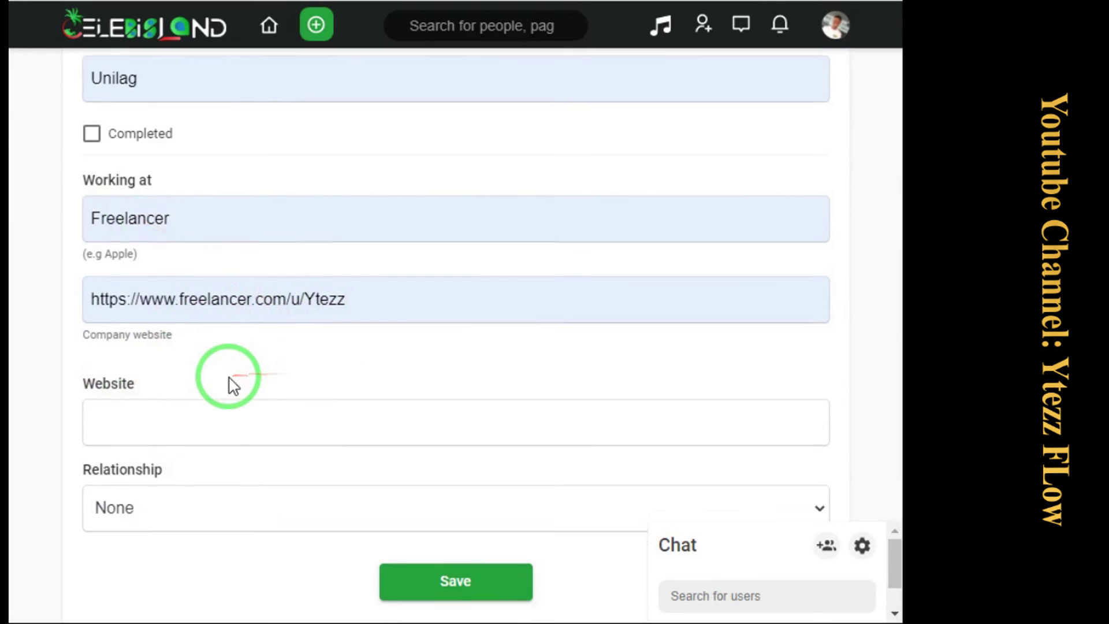
scroll(227, 383, down, 2)
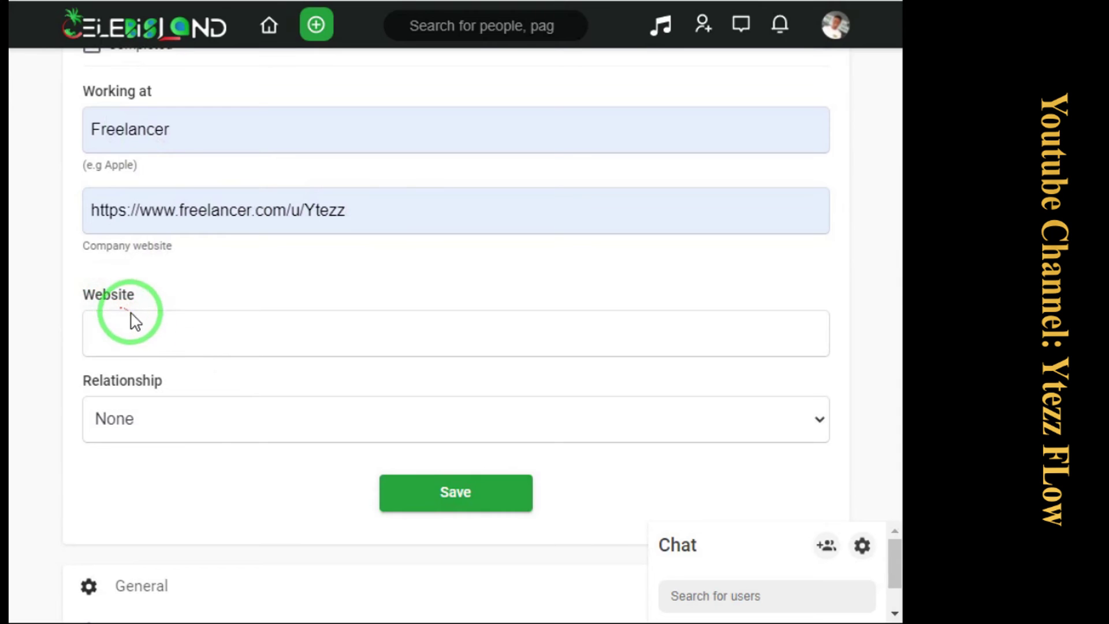
click(160, 345)
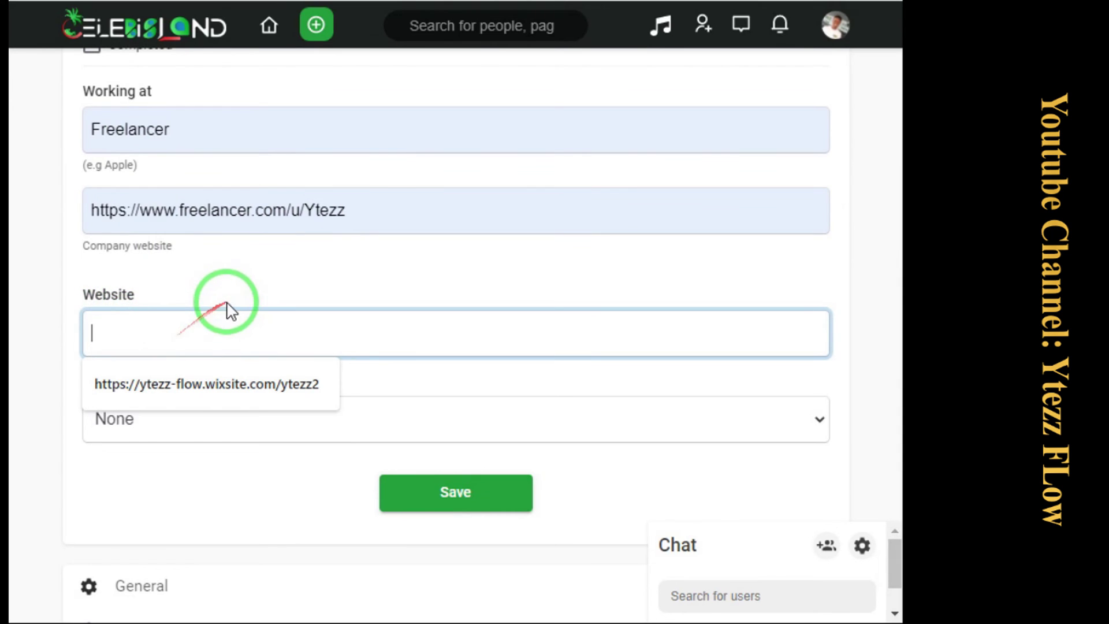
mouse_move(187, 390)
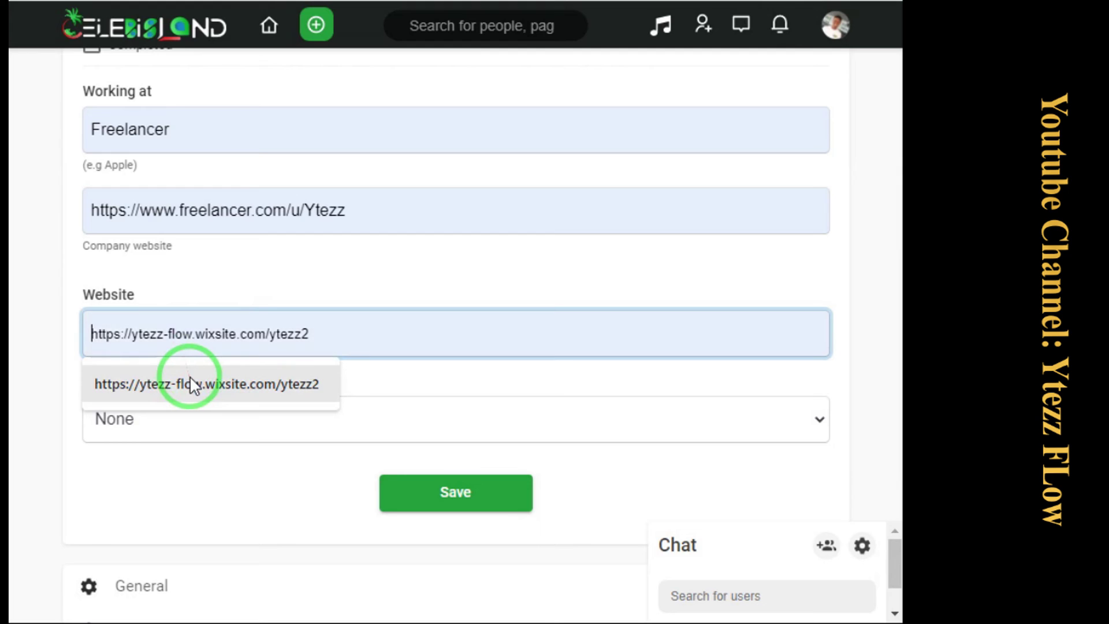
click(190, 380)
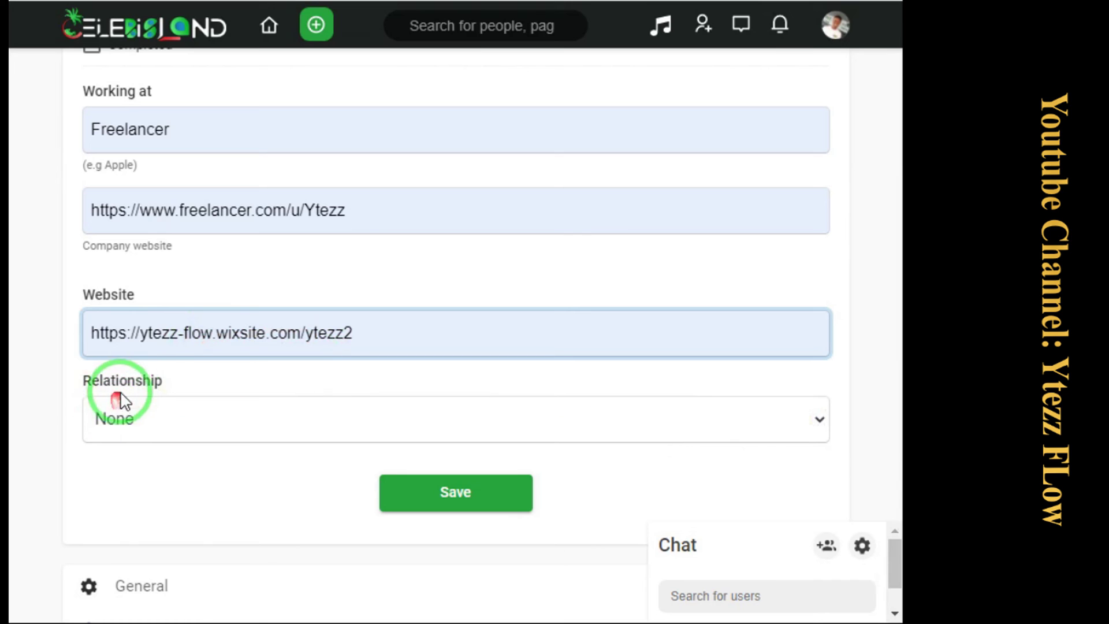
Set the Relationship to Single and save the profile settings
click(770, 424)
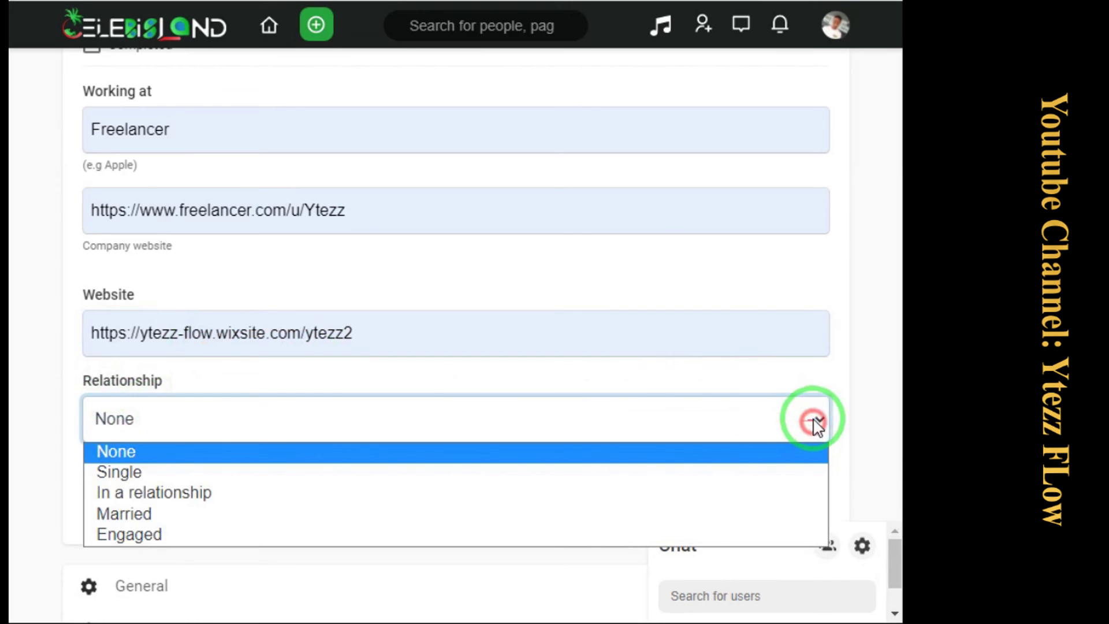
click(102, 469)
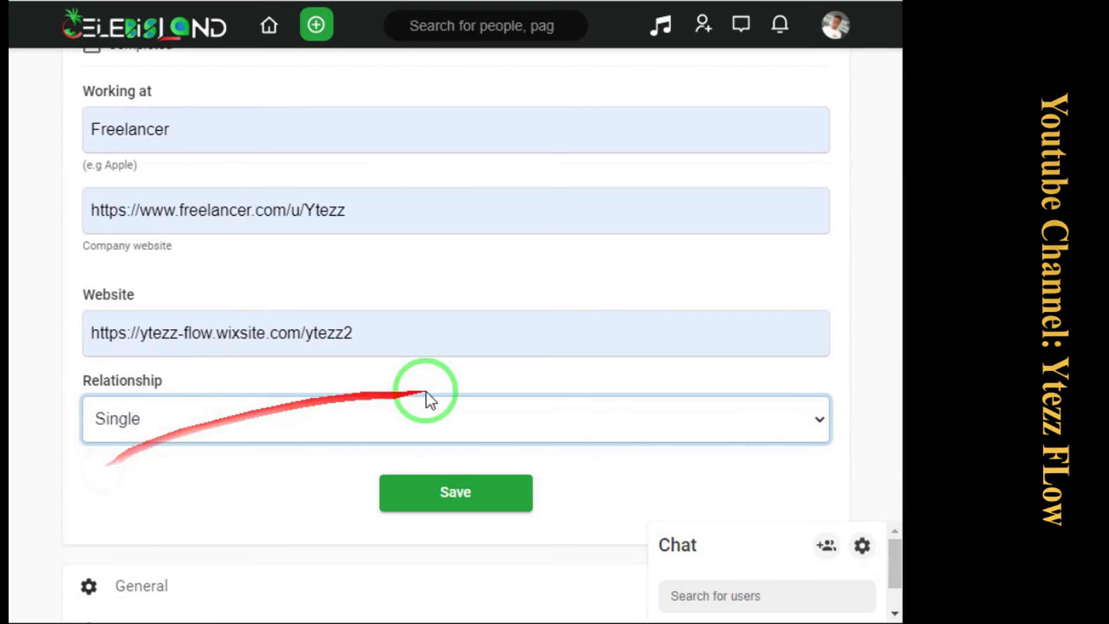
click(455, 493)
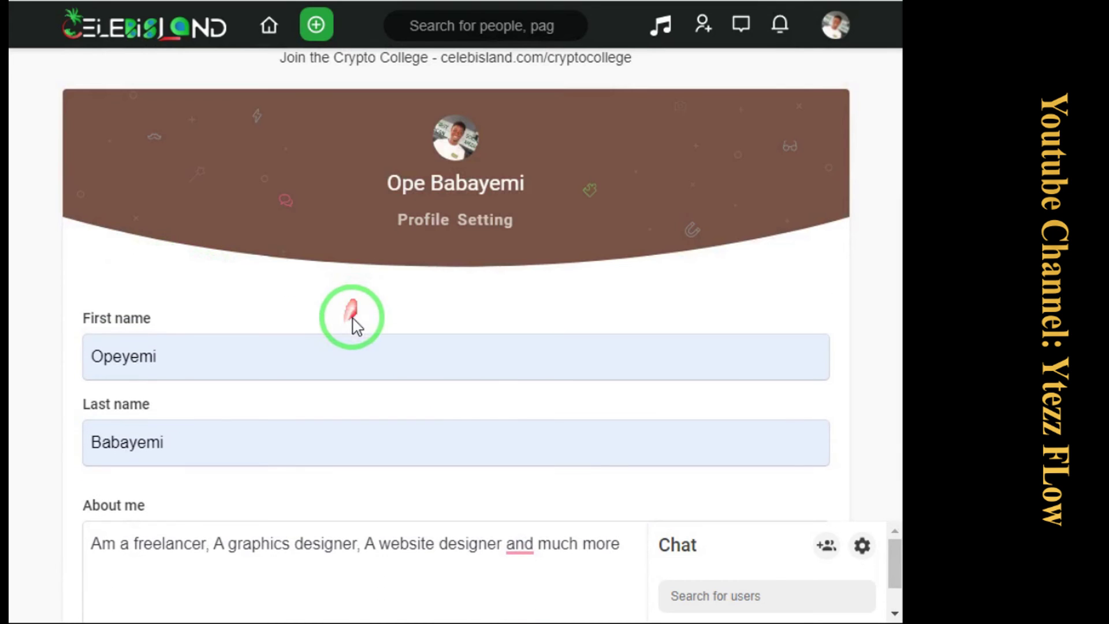
Accept the suggested comma after "A website designer" in the About me text
scroll(338, 329, down, 4)
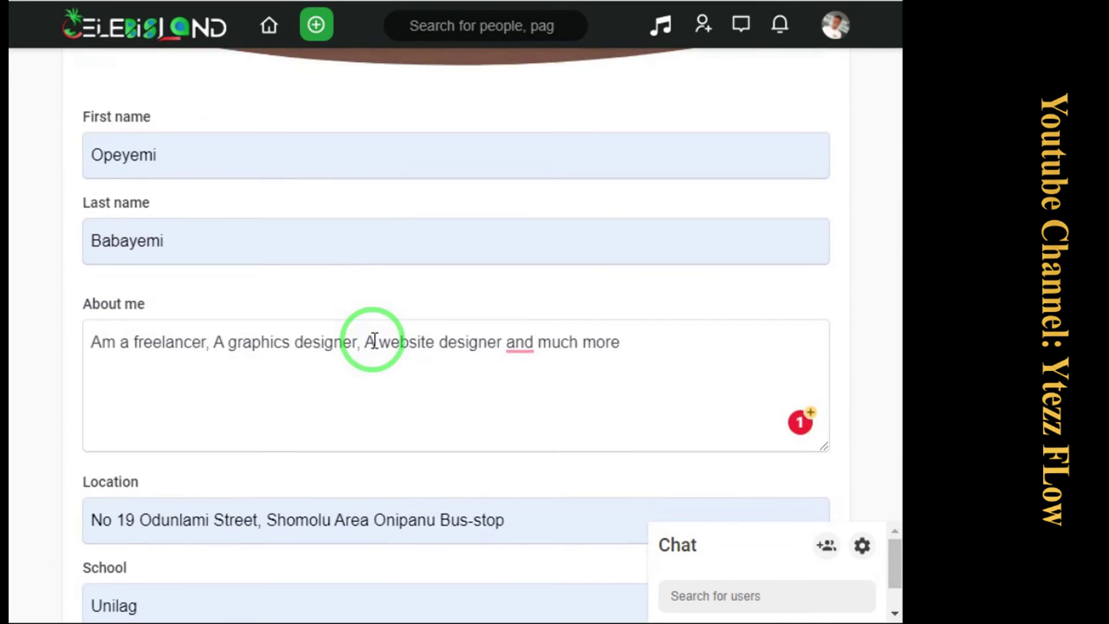
scroll(371, 339, up, 2)
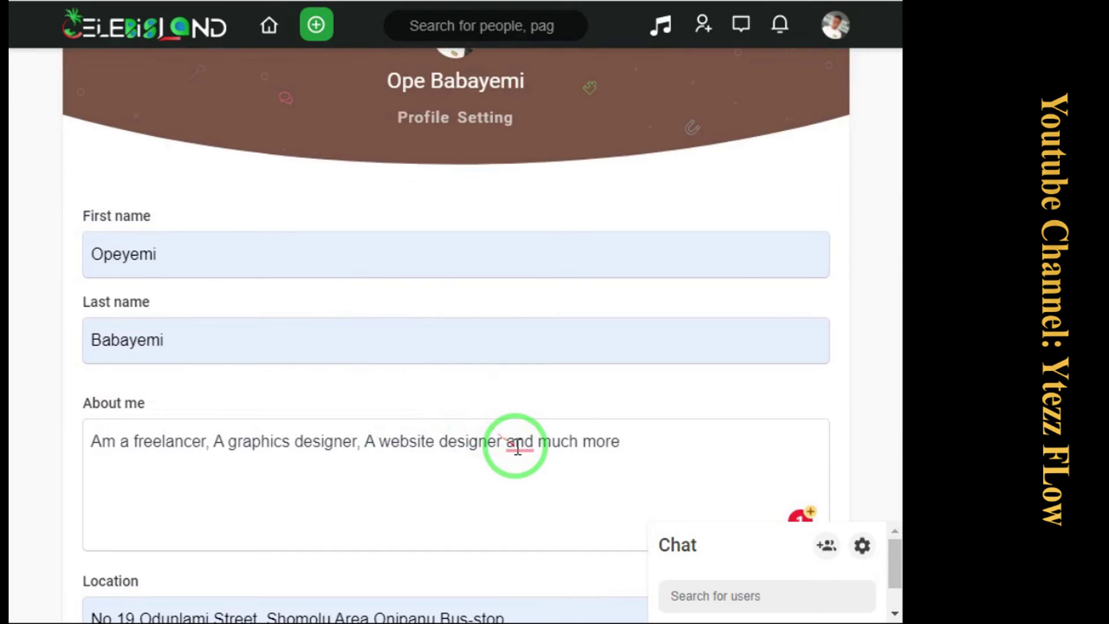
mouse_move(518, 448)
click(549, 327)
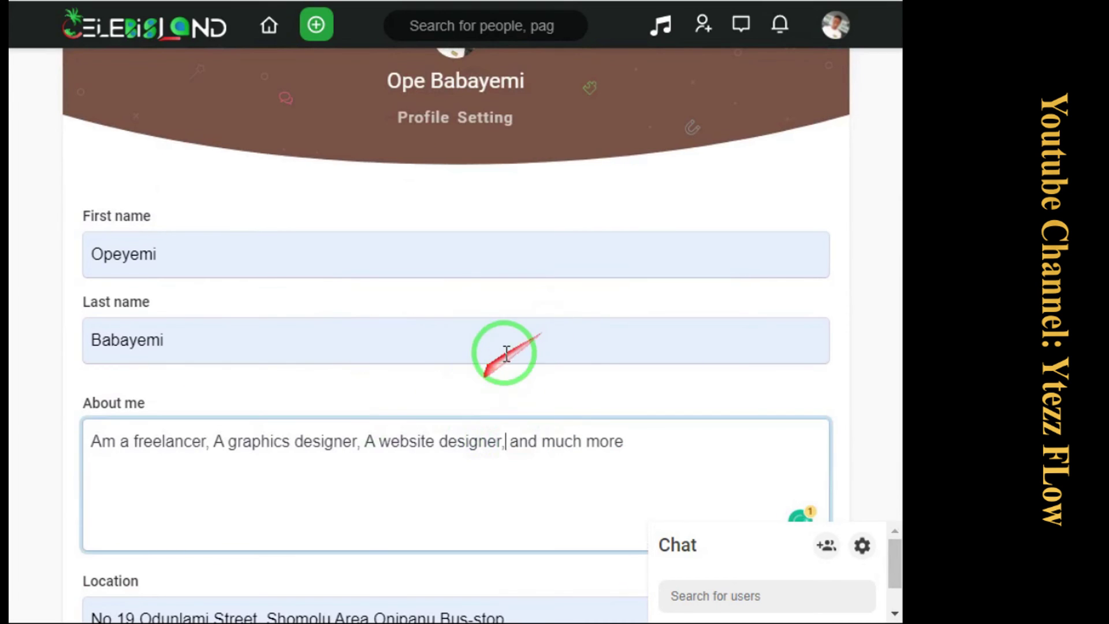
Return to the Profile Completion checklist and reopen the profile settings from the "Add your address" item
scroll(507, 353, up, 2)
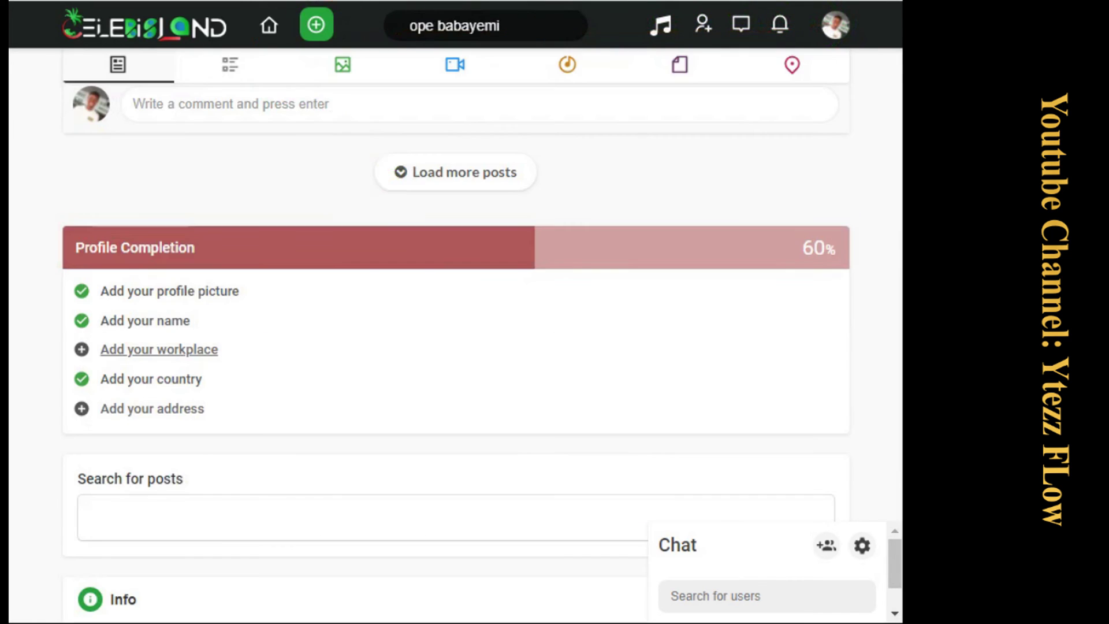
scroll(411, 227, down, 2)
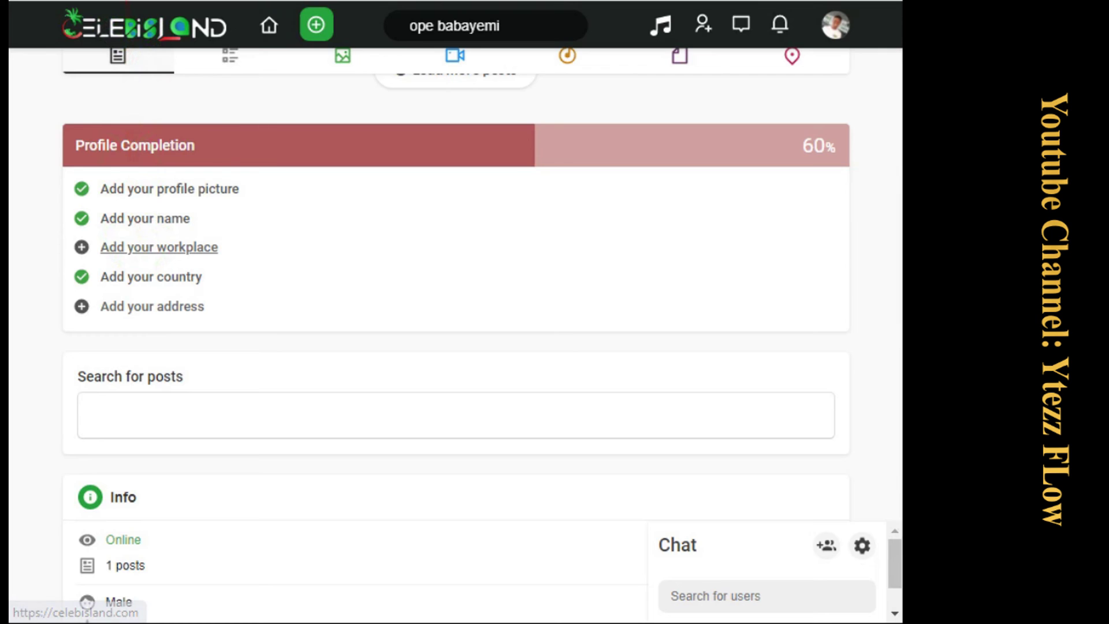
click(162, 307)
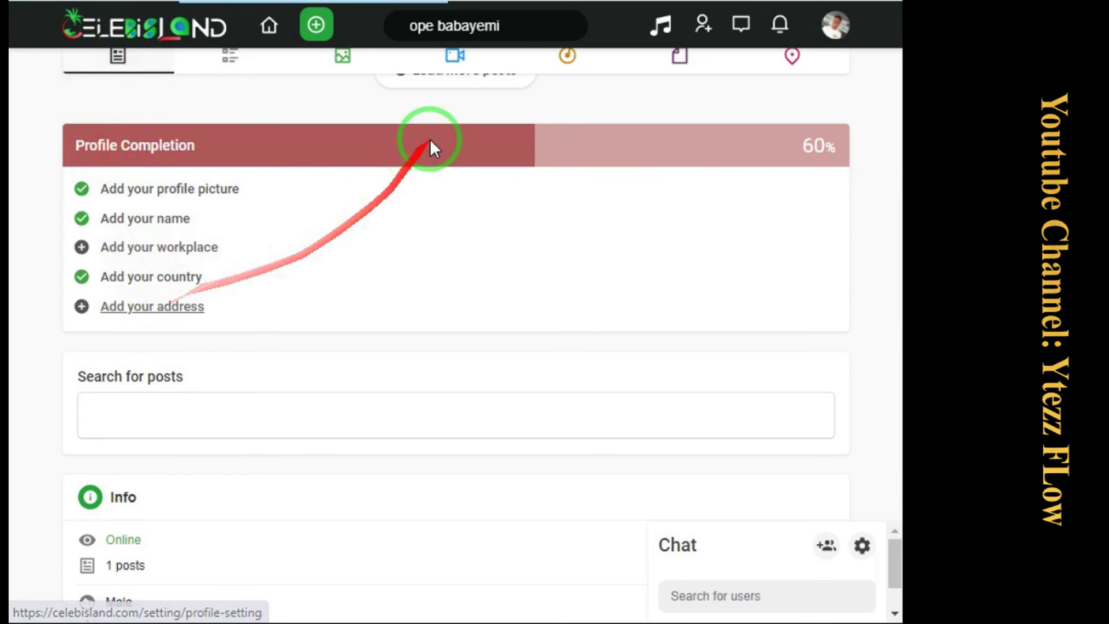
scroll(307, 296, down, 5)
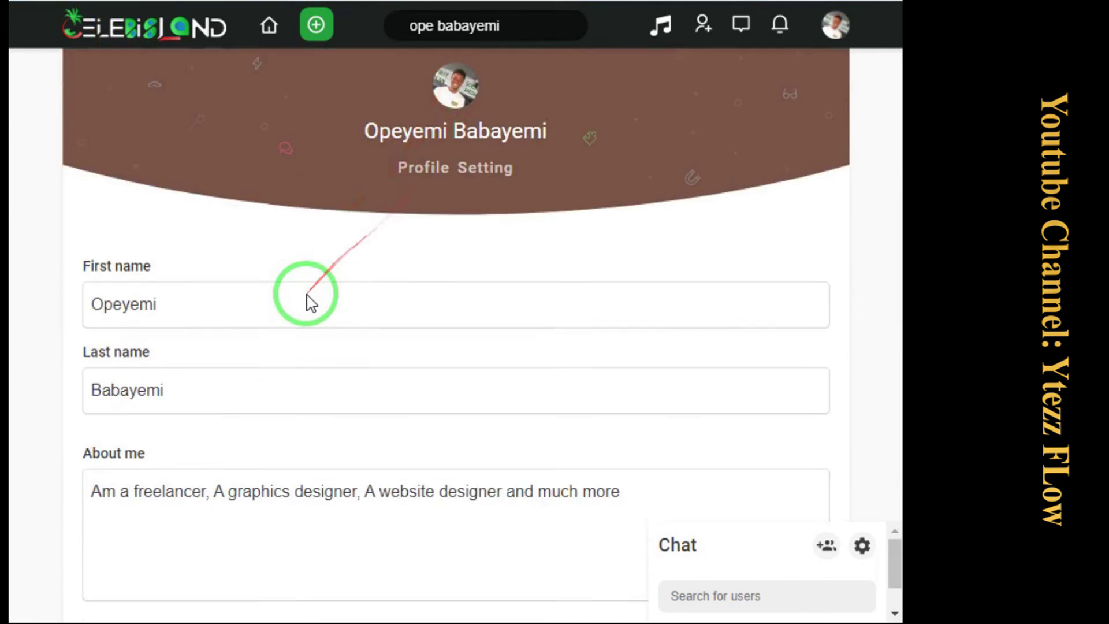
Check the filled-in location, school, workplace and website fields, and save the profile settings again
scroll(311, 301, down, 8)
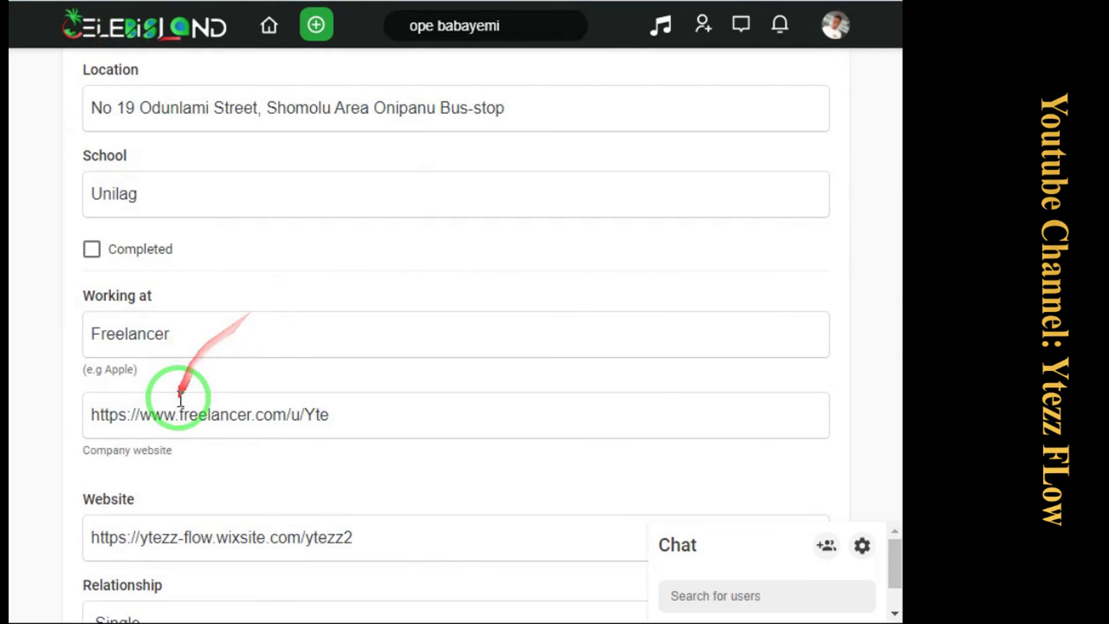
scroll(292, 129, up, 4)
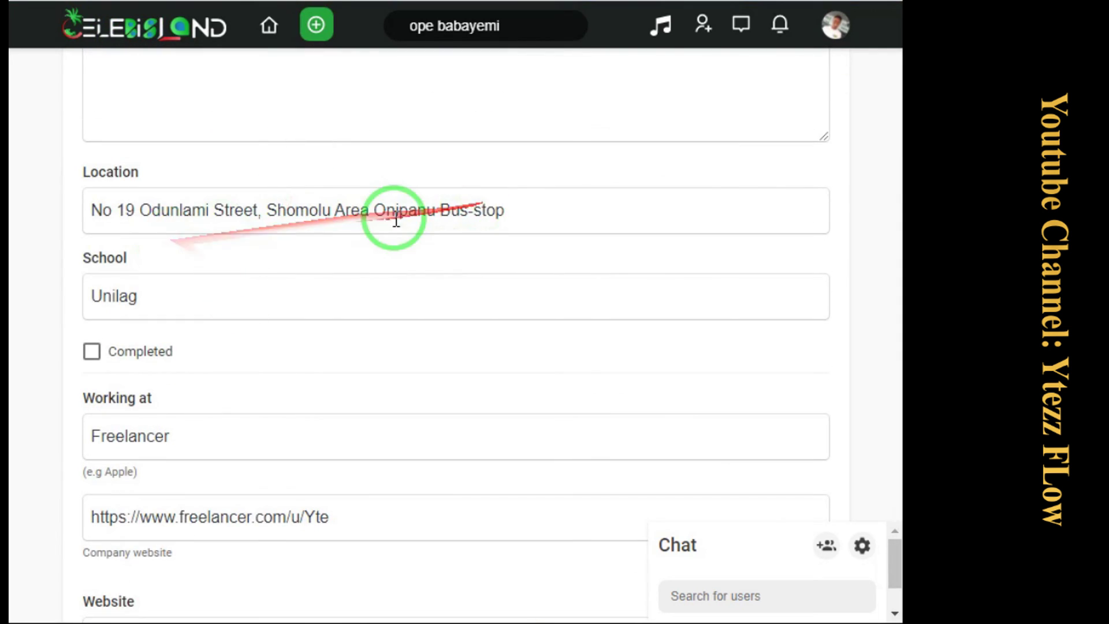
scroll(404, 243, down, 5)
scroll(404, 239, down, 5)
click(444, 199)
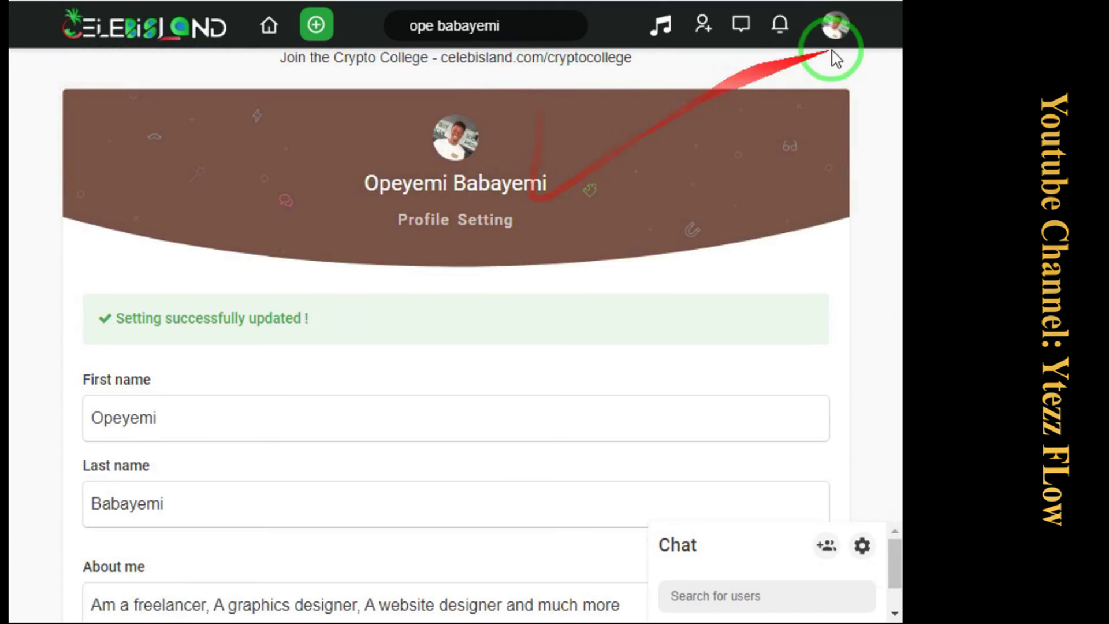
Open the account's own profile page and examine its Info section for the website, relationship, workplace, school and location details
click(835, 26)
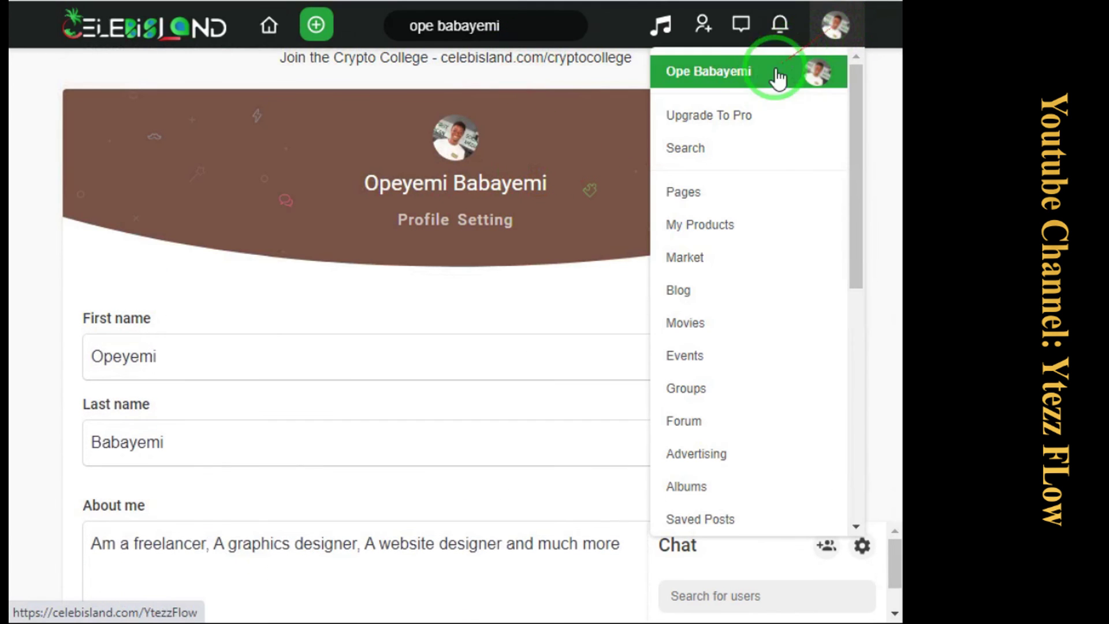
click(753, 74)
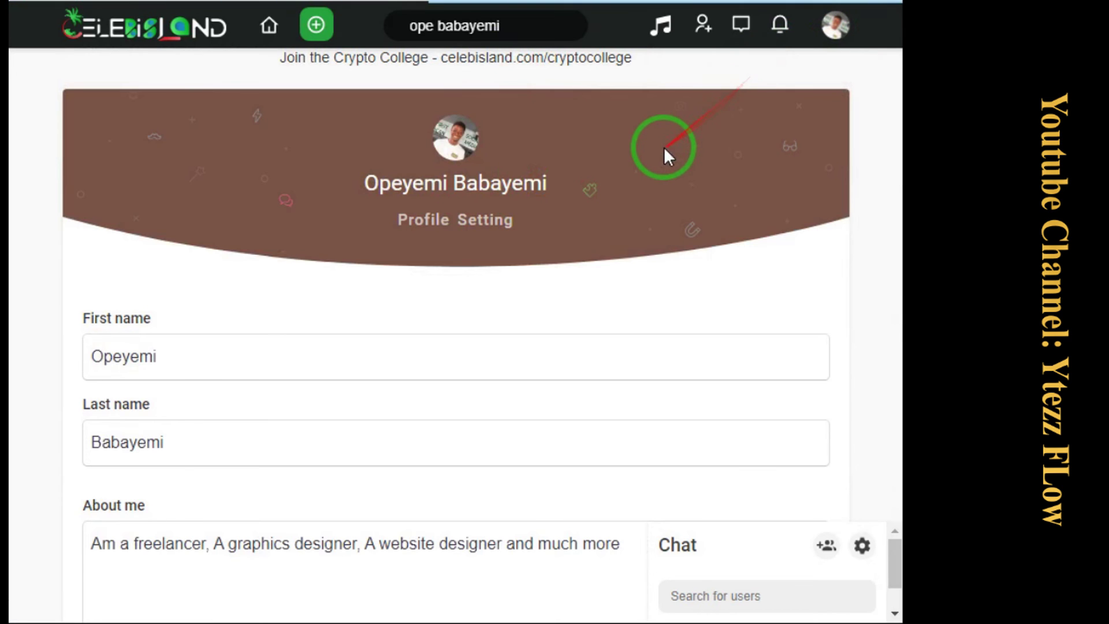
scroll(416, 251, down, 2)
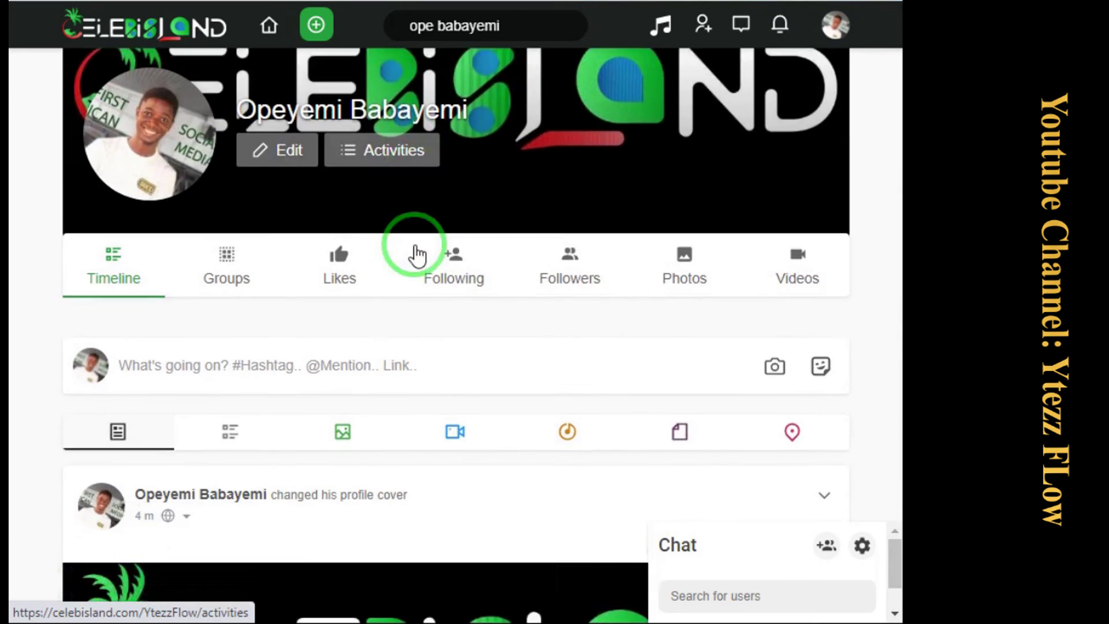
scroll(416, 254, down, 15)
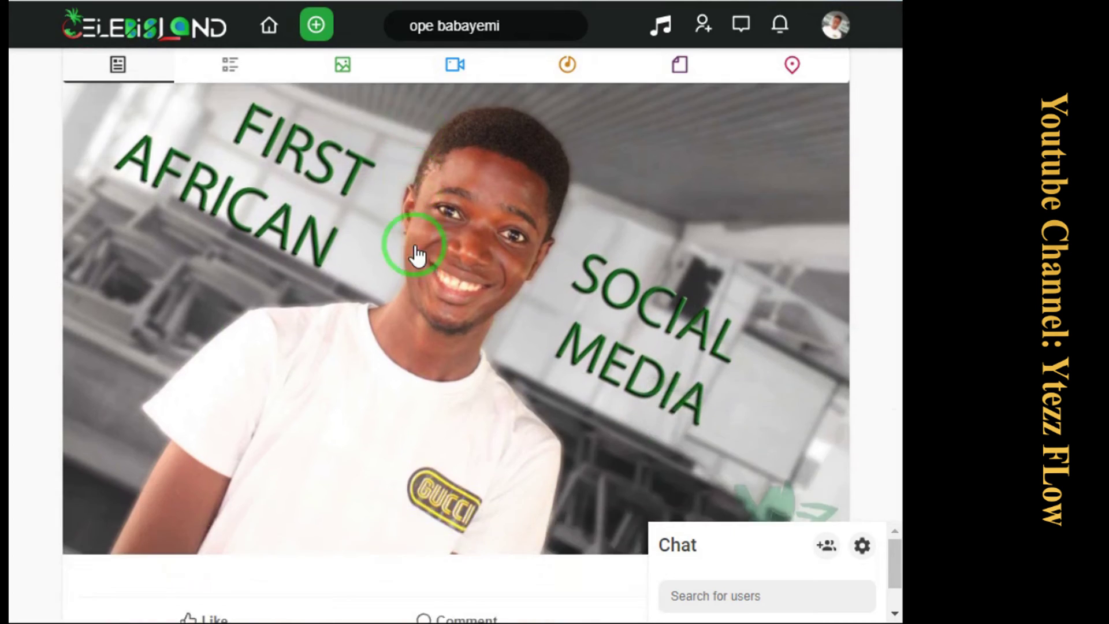
scroll(417, 254, down, 20)
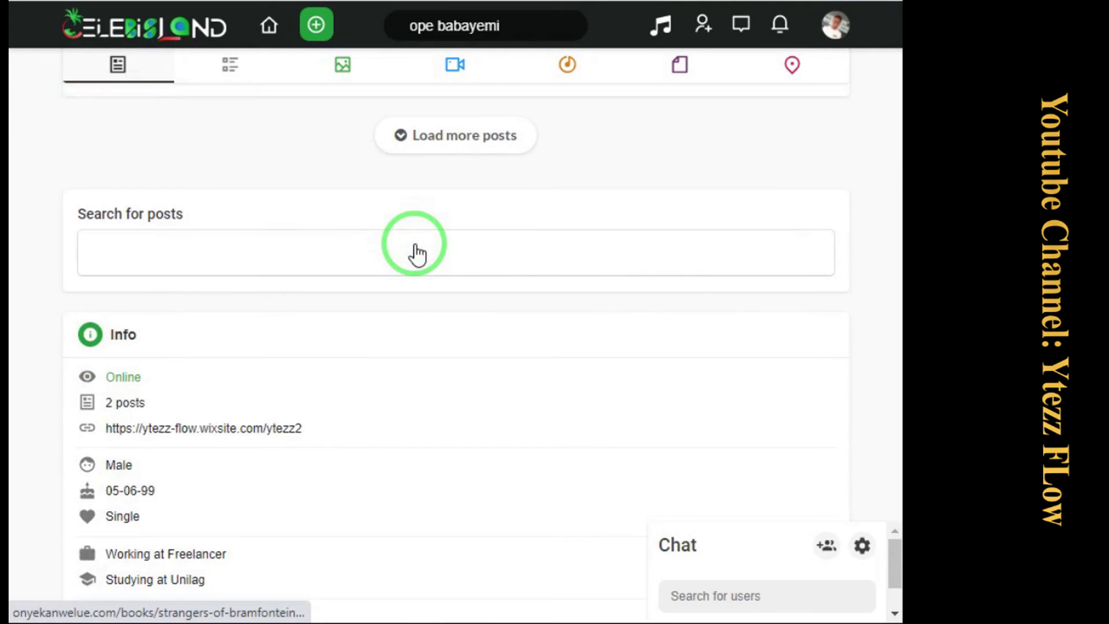
scroll(417, 254, down, 2)
scroll(417, 254, up, 4)
scroll(416, 250, up, 2)
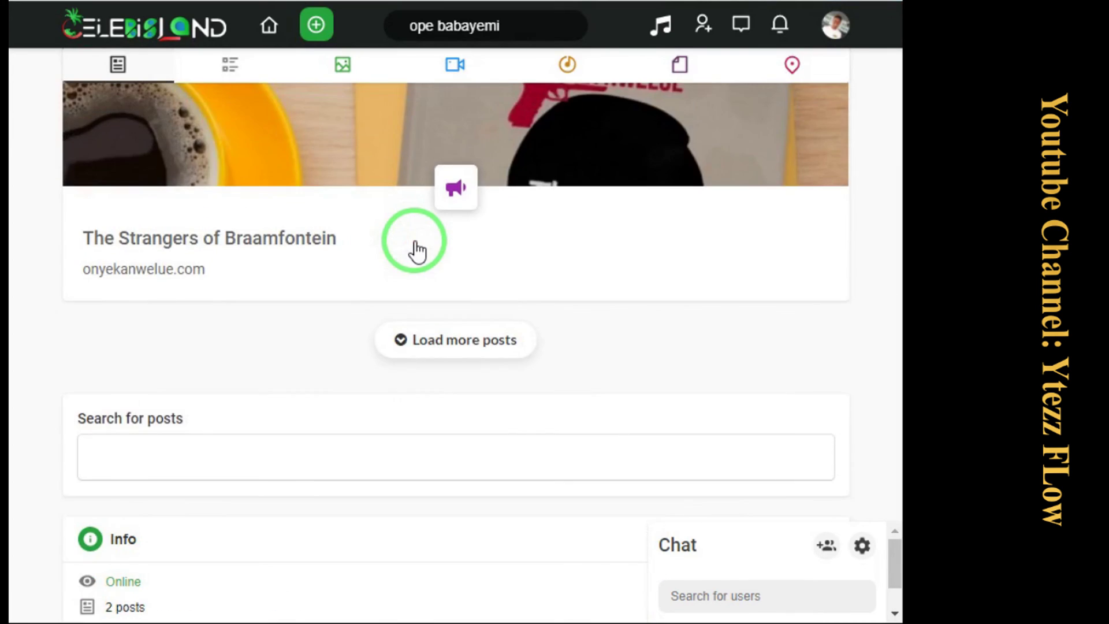
scroll(414, 248, down, 5)
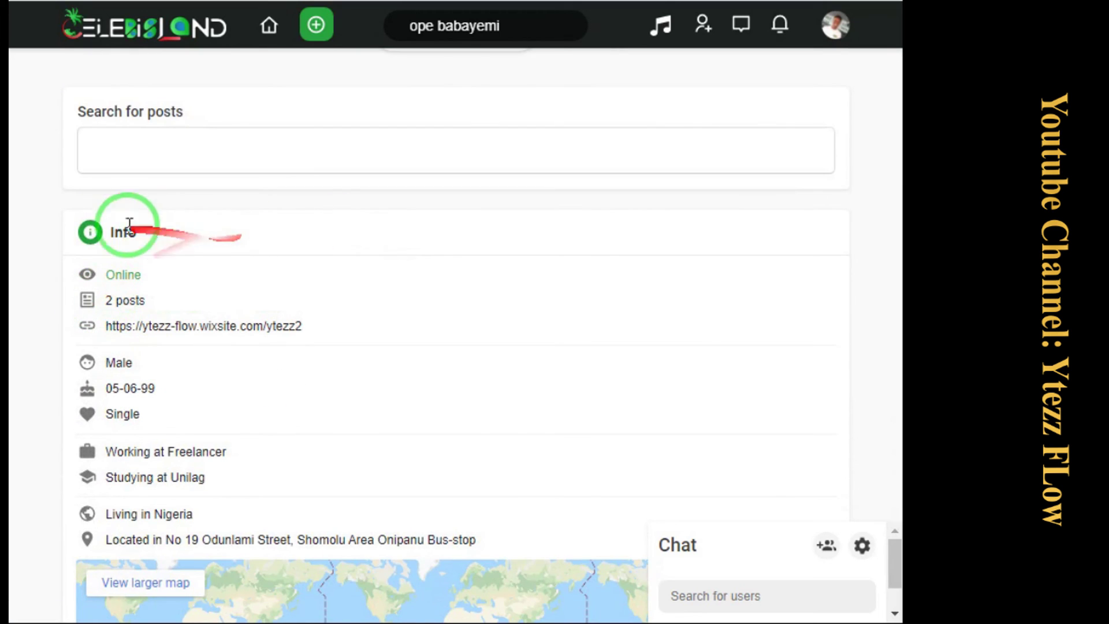
scroll(130, 280, down, 2)
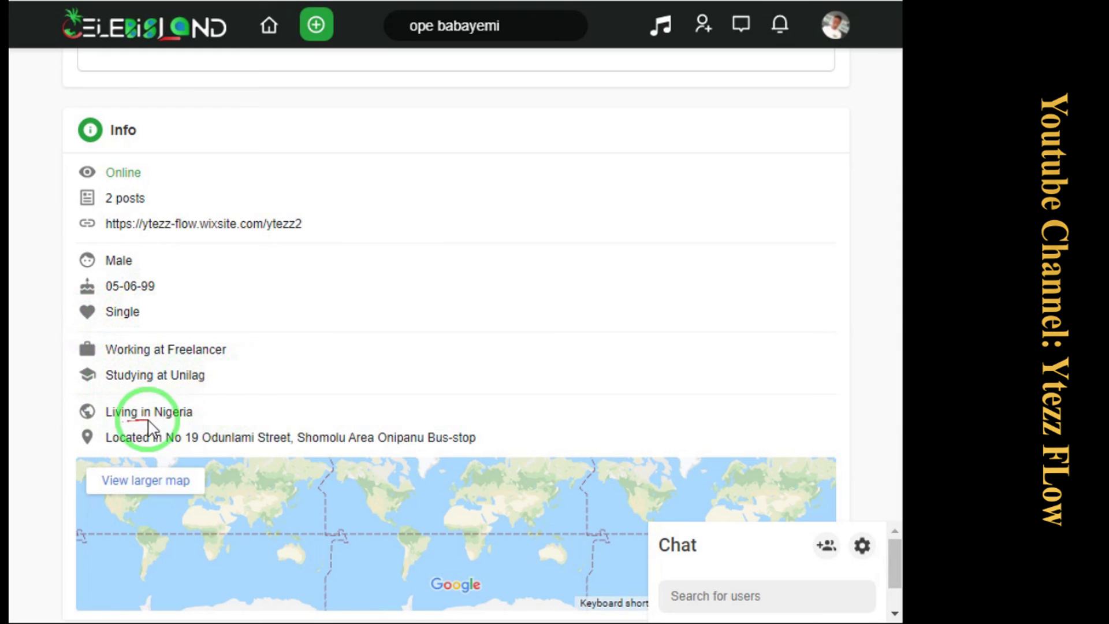
scroll(491, 398, down, 2)
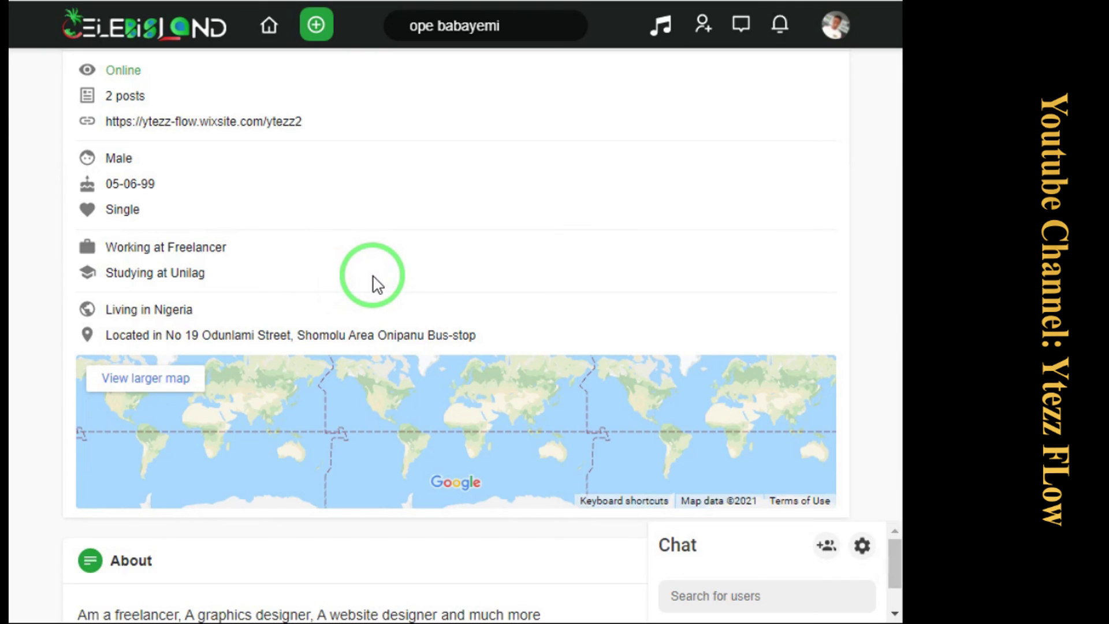
Examine the profile page's location map, About, Albums, Following, Followers, Likes and Groups sections, and return to the profile picture post
scroll(372, 277, down, 6)
scroll(372, 280, up, 4)
scroll(369, 286, down, 2)
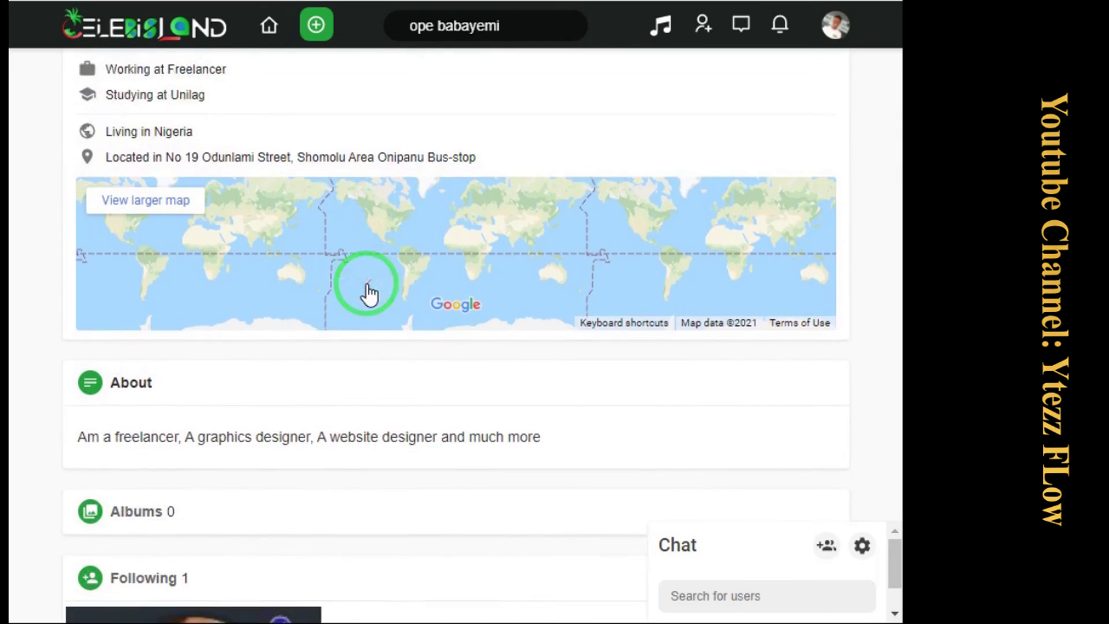
scroll(370, 291, down, 2)
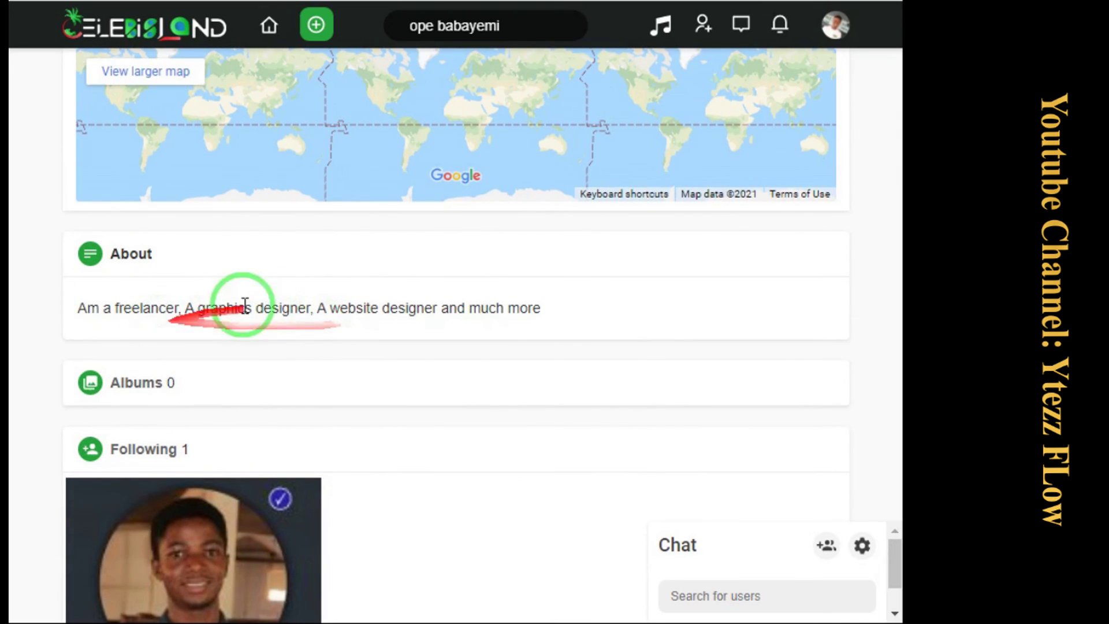
scroll(361, 321, up, 3)
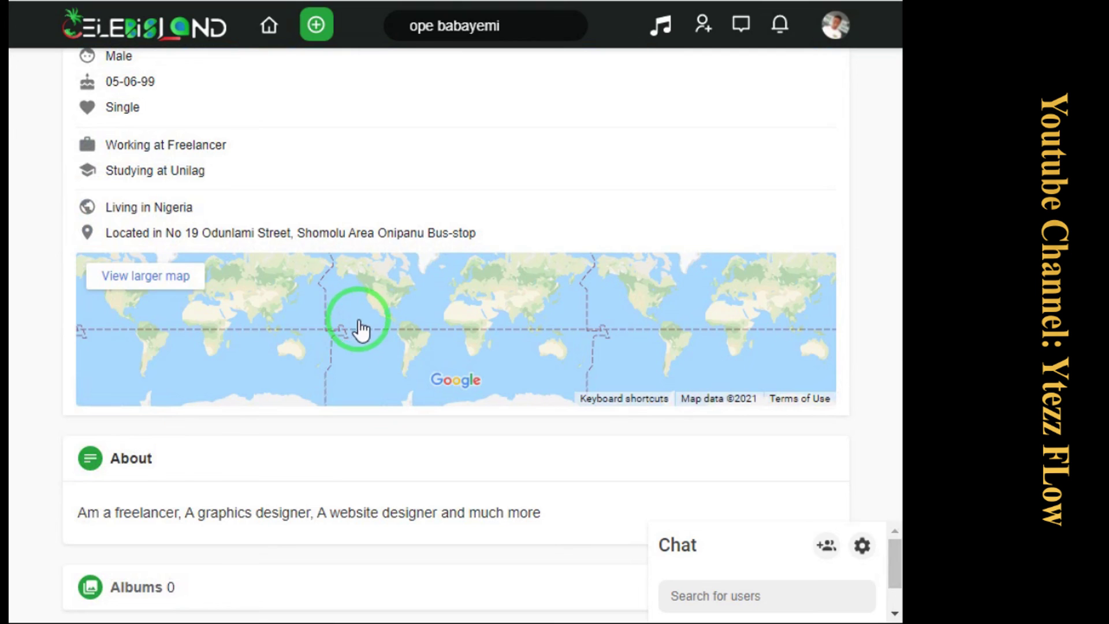
scroll(273, 349, down, 5)
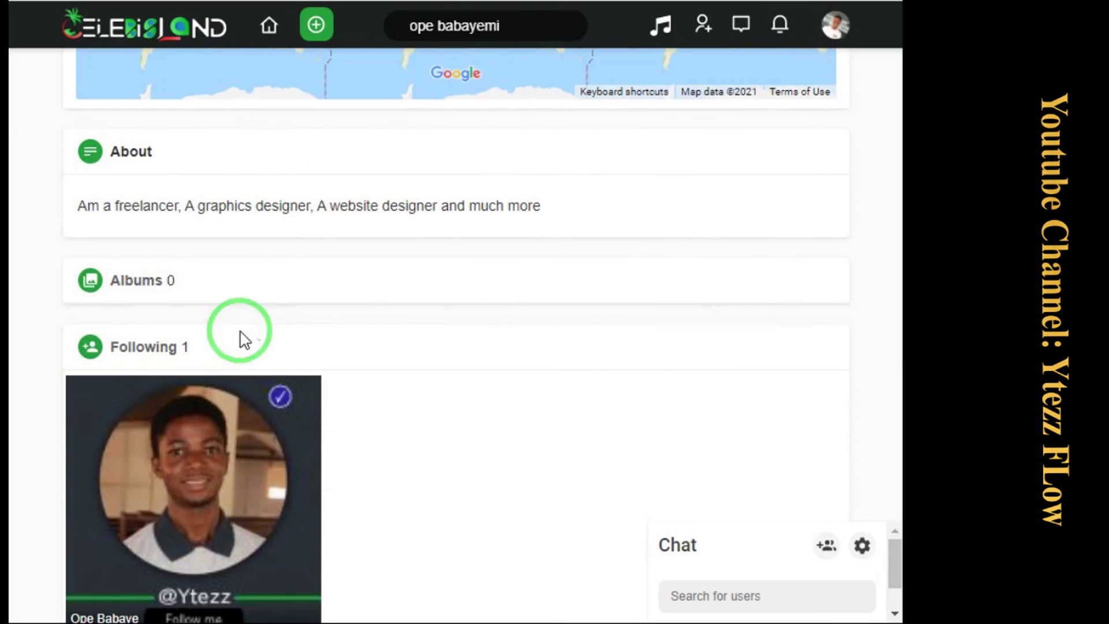
scroll(172, 309, down, 2)
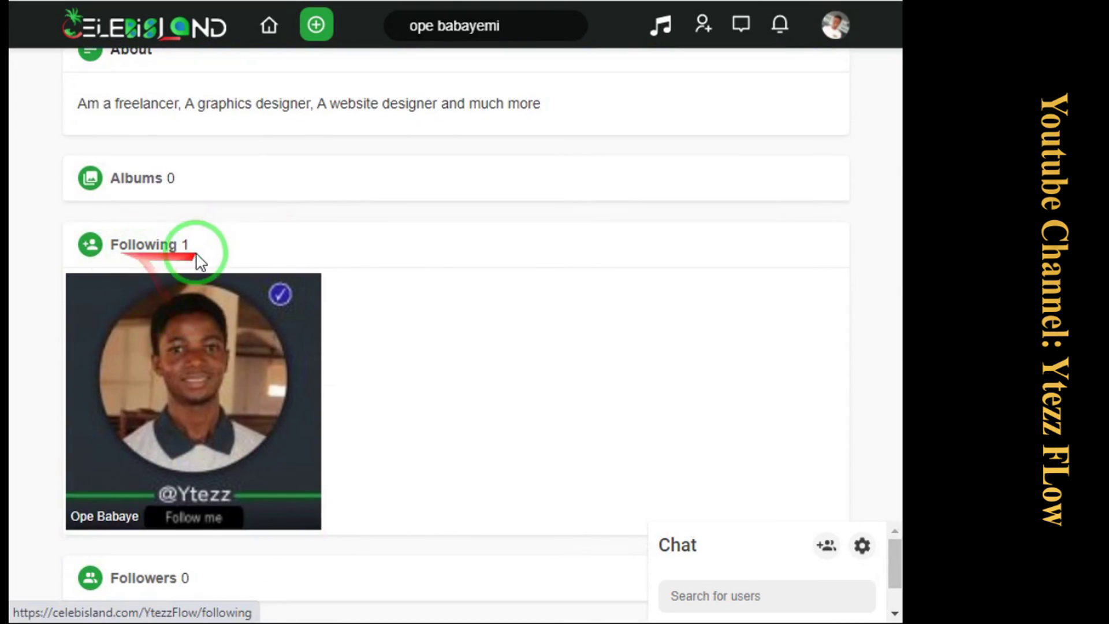
scroll(197, 266, down, 2)
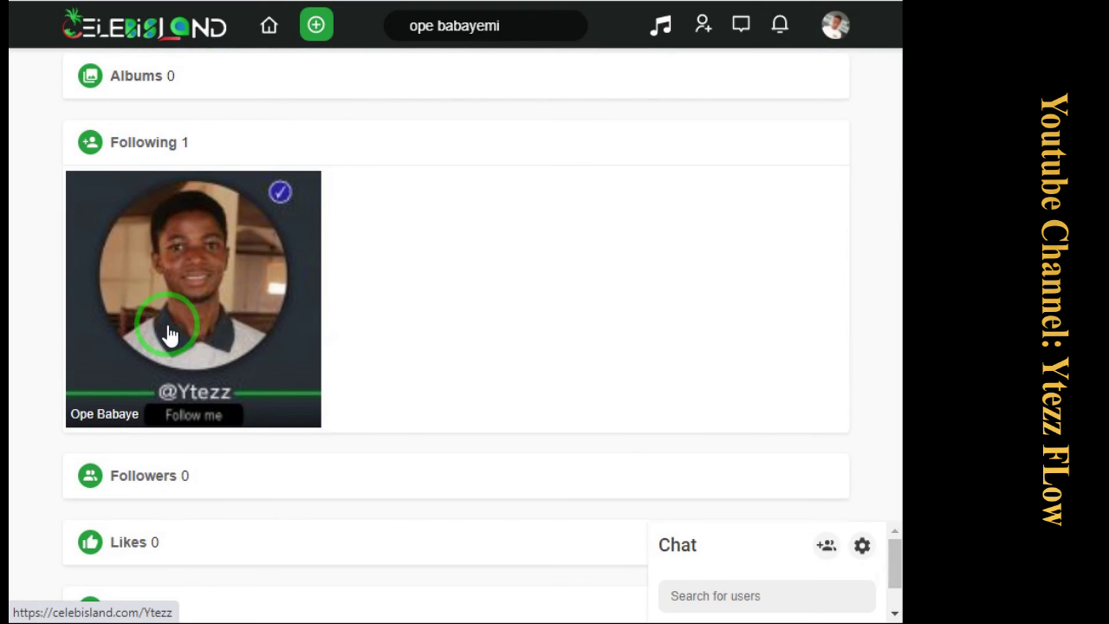
scroll(173, 352, down, 1)
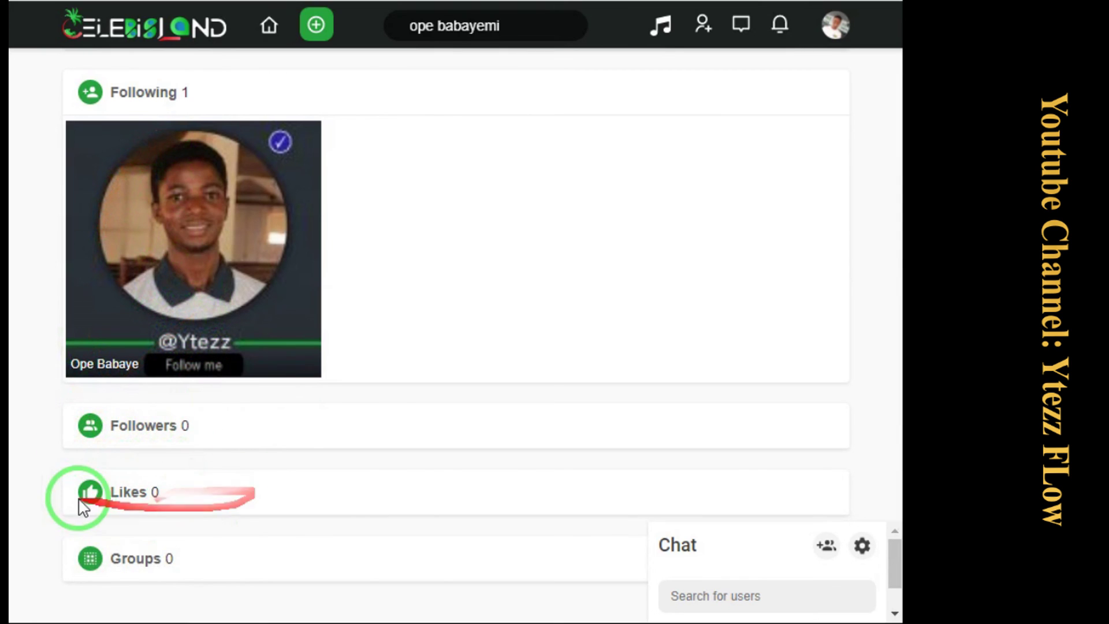
scroll(679, 471, up, 2)
scroll(679, 471, up, 10)
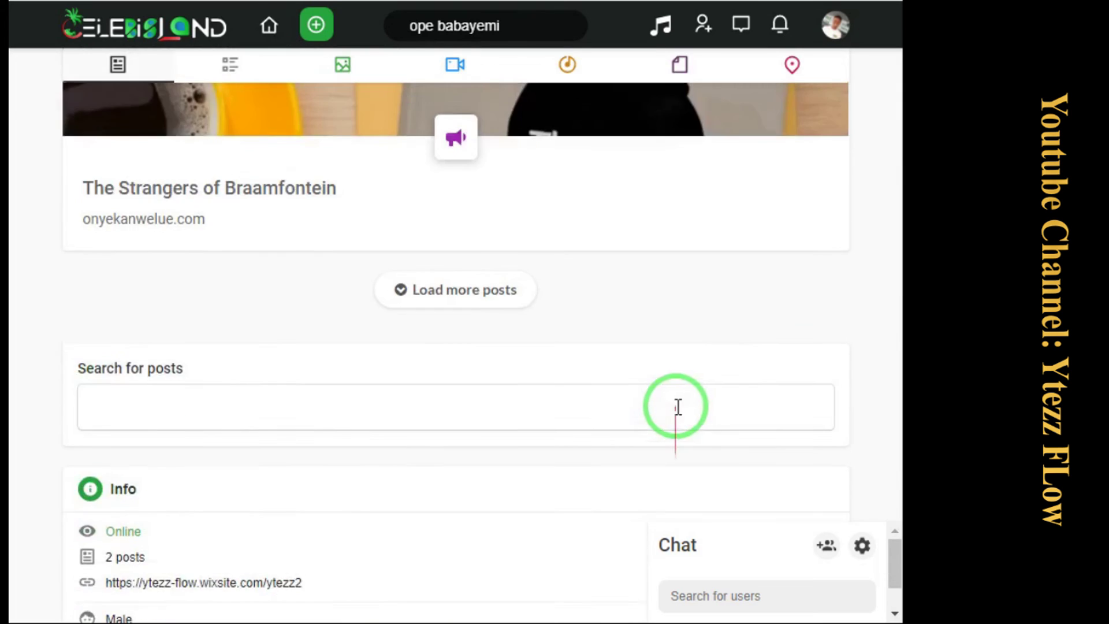
scroll(719, 328, up, 10)
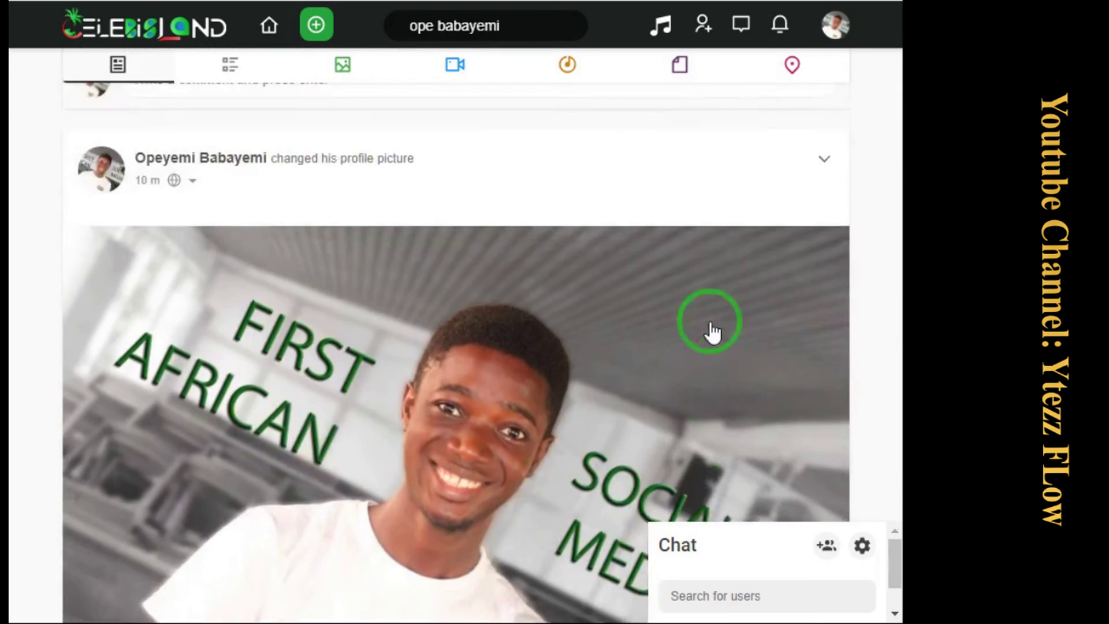